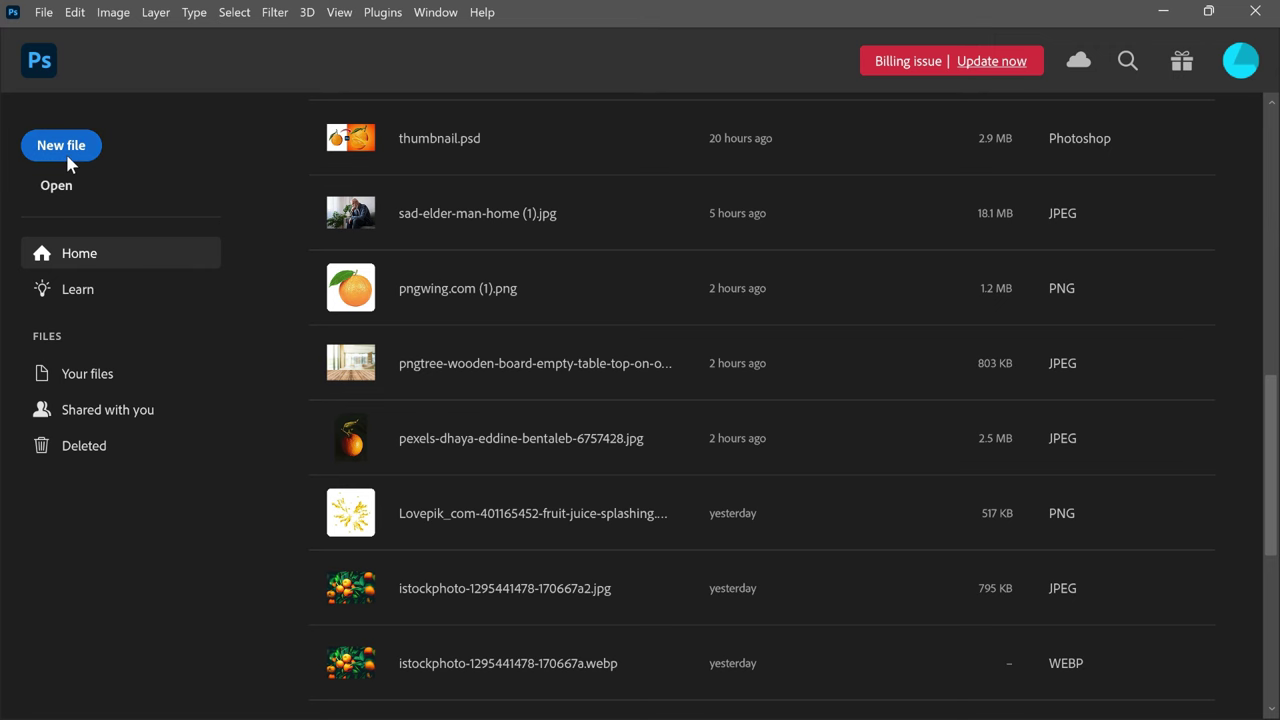
- Create a 1920×1080 document and place the blurred tabletop image into it
left_click(63, 148)
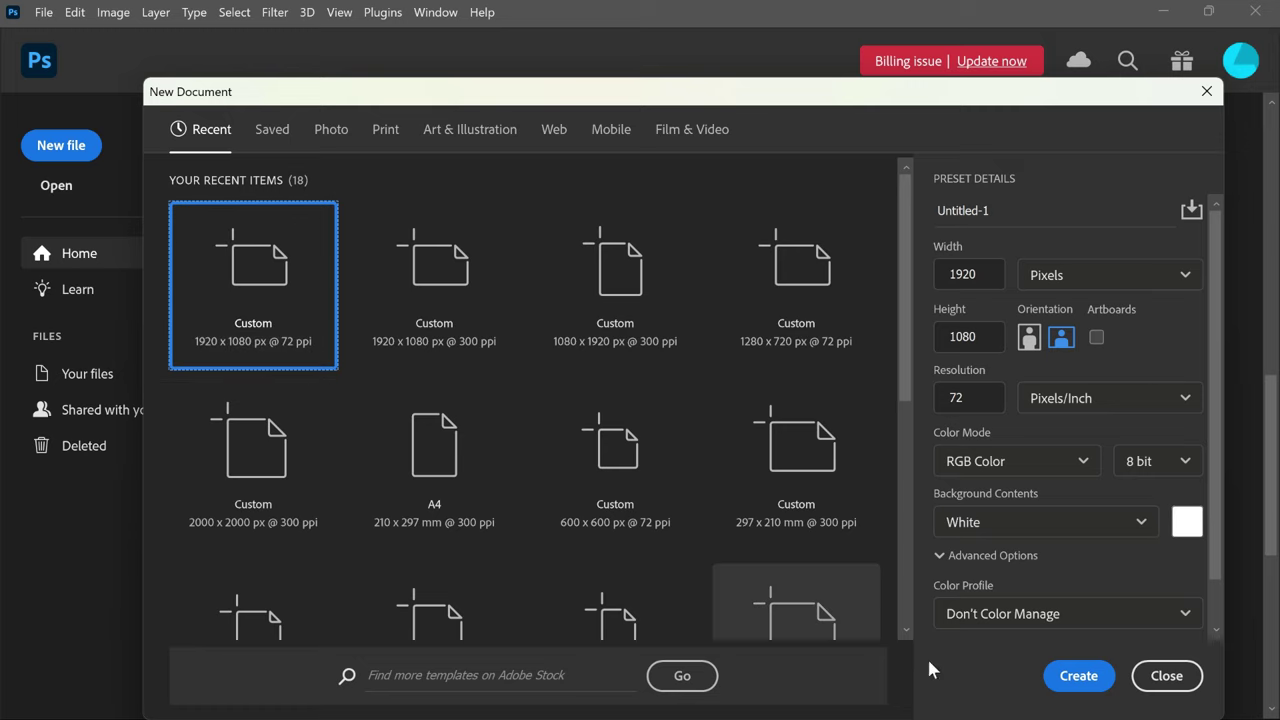
left_click(1078, 676)
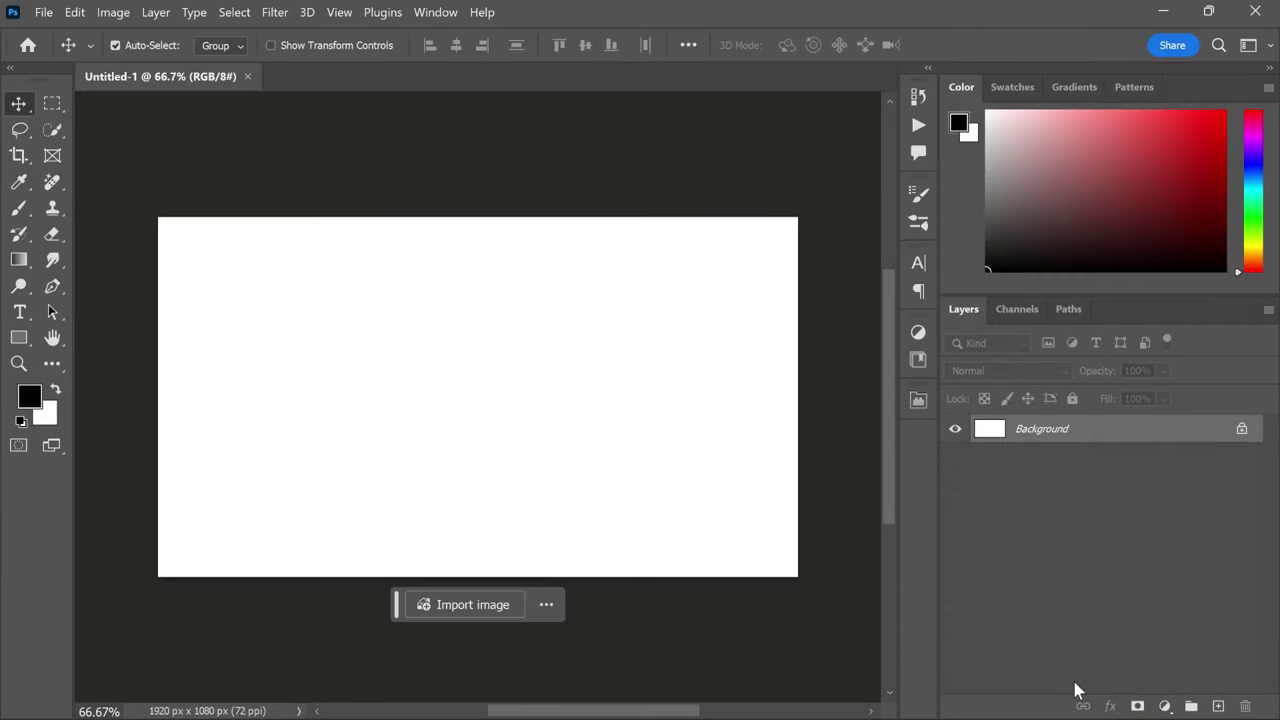
left_click(465, 604)
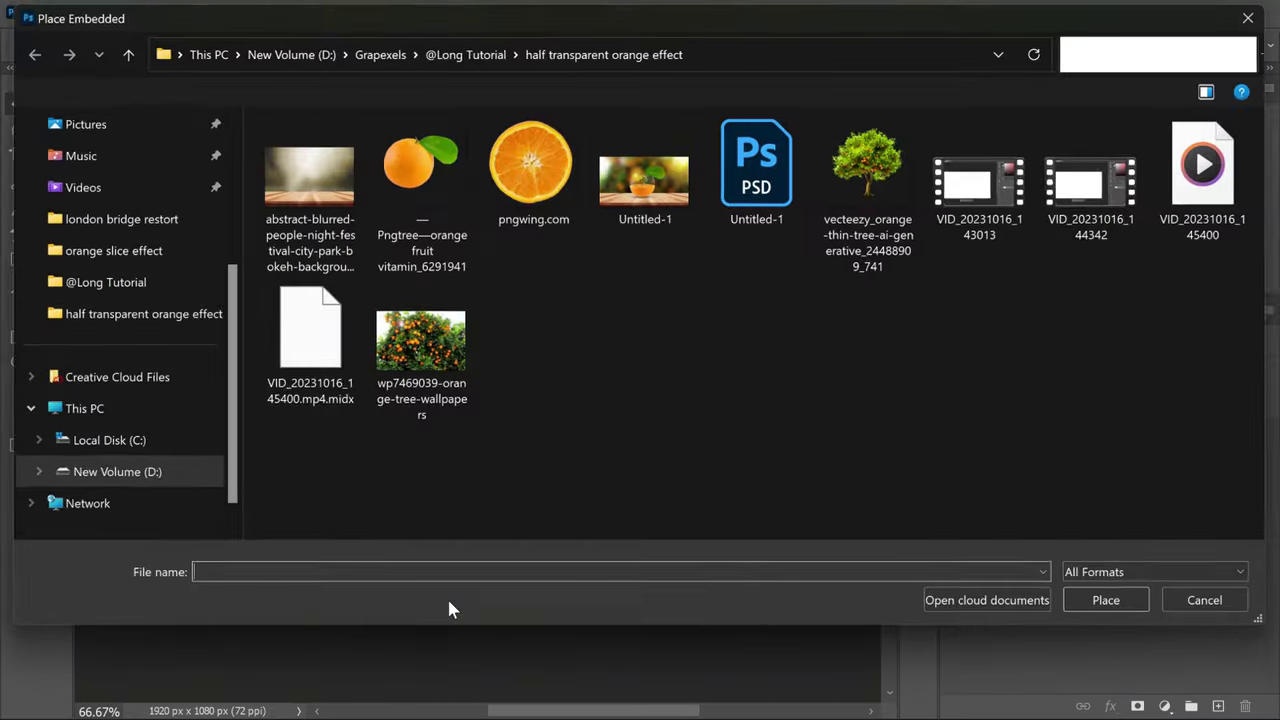
left_click(305, 205)
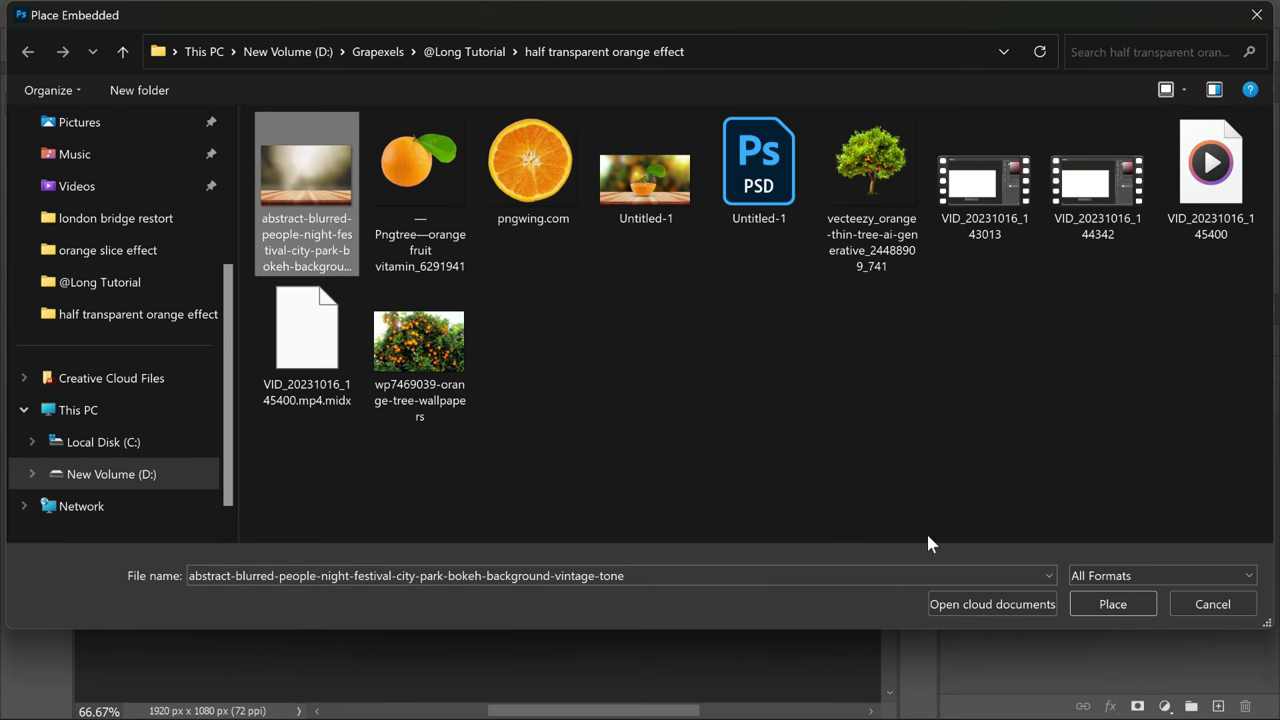
left_click(1081, 605)
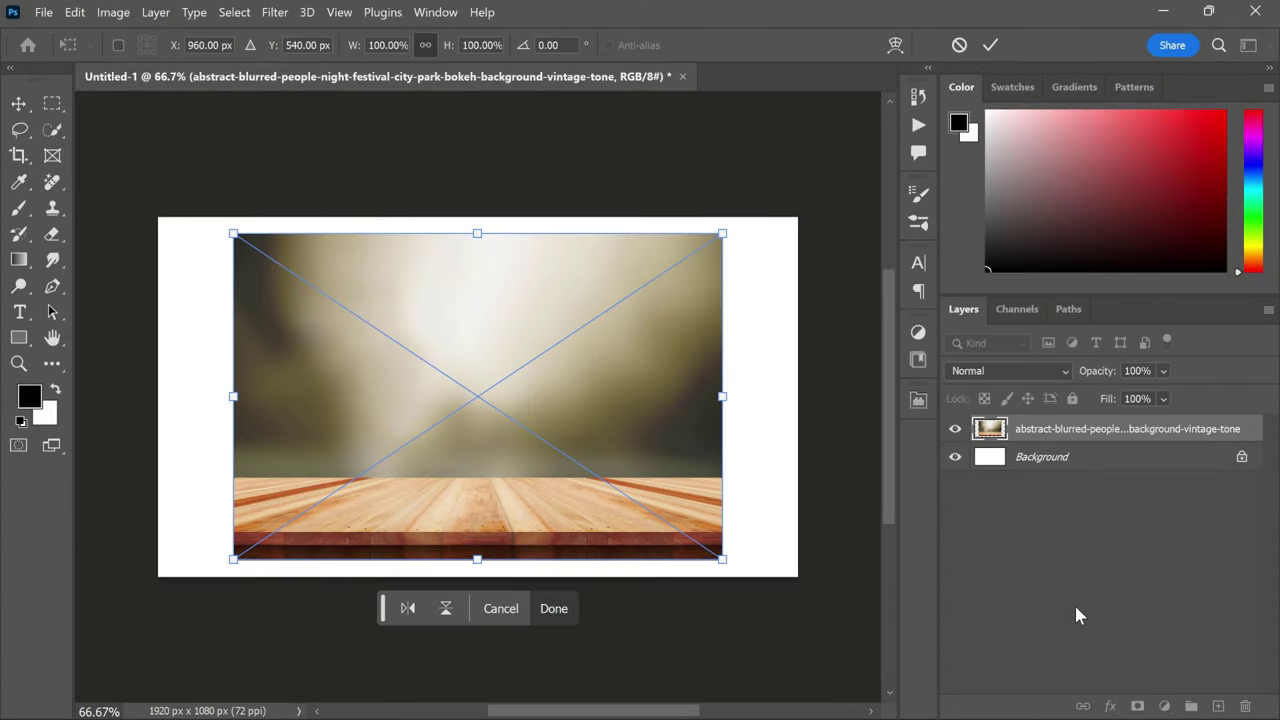
key("Return")
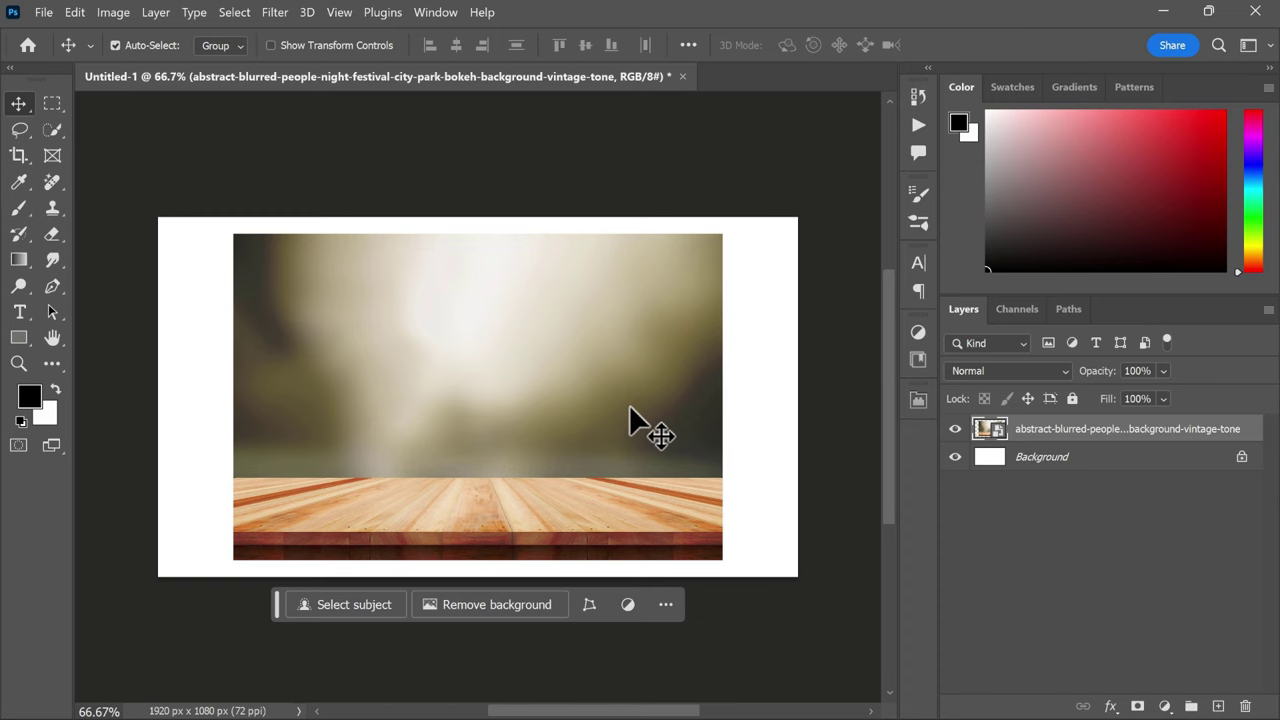
- Rasterize the tabletop layer and delete the blurred backdrop above the table
right_click(1011, 433)
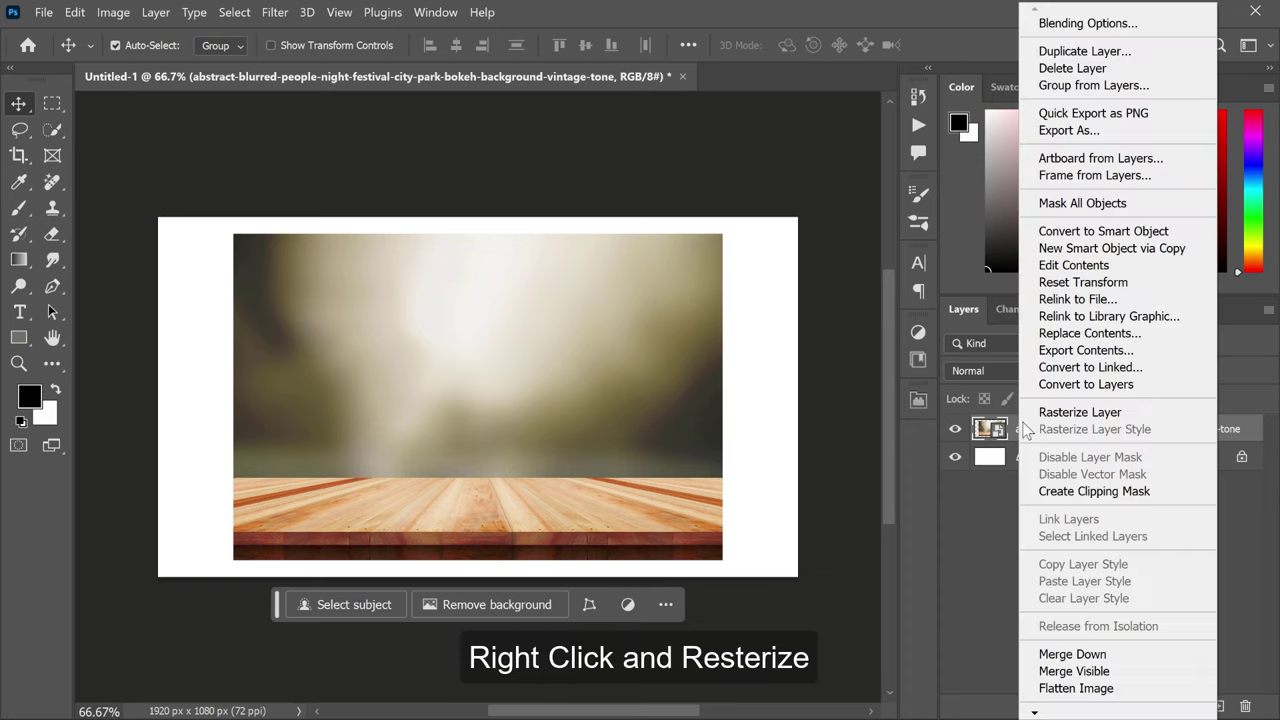
left_click(1060, 412)
left_click(53, 105)
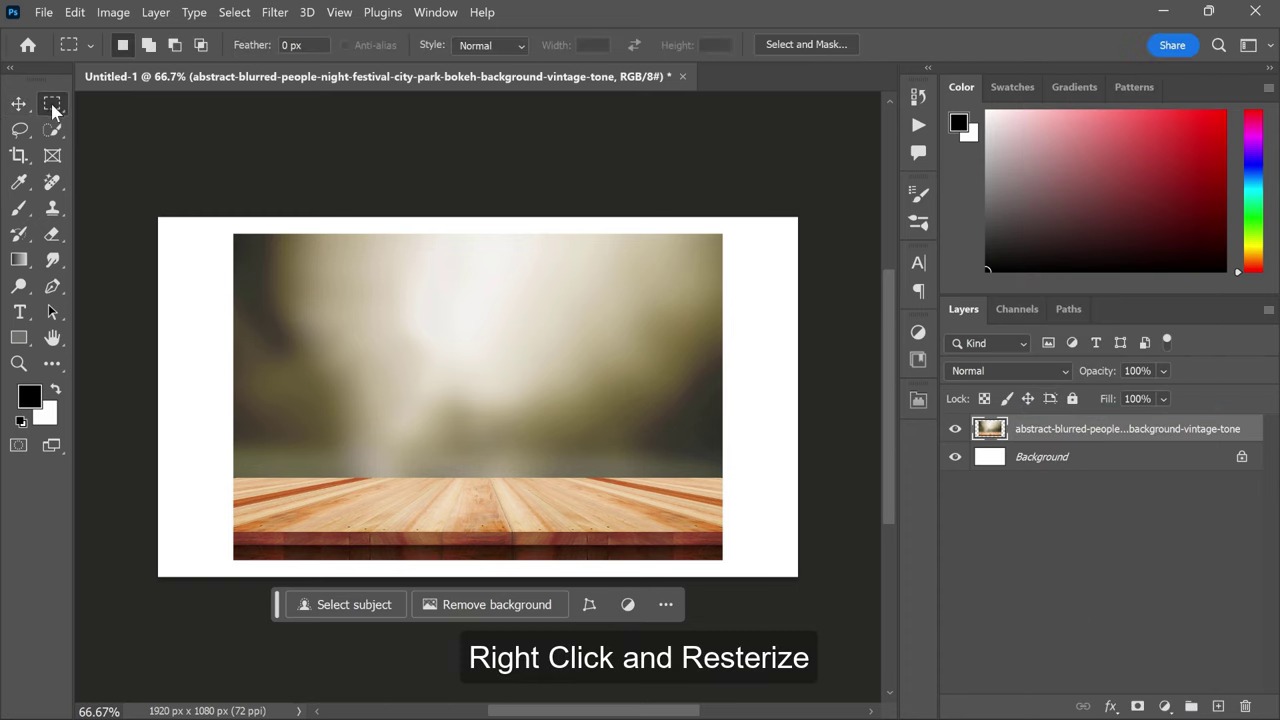
left_click_drag(197, 220, 738, 479)
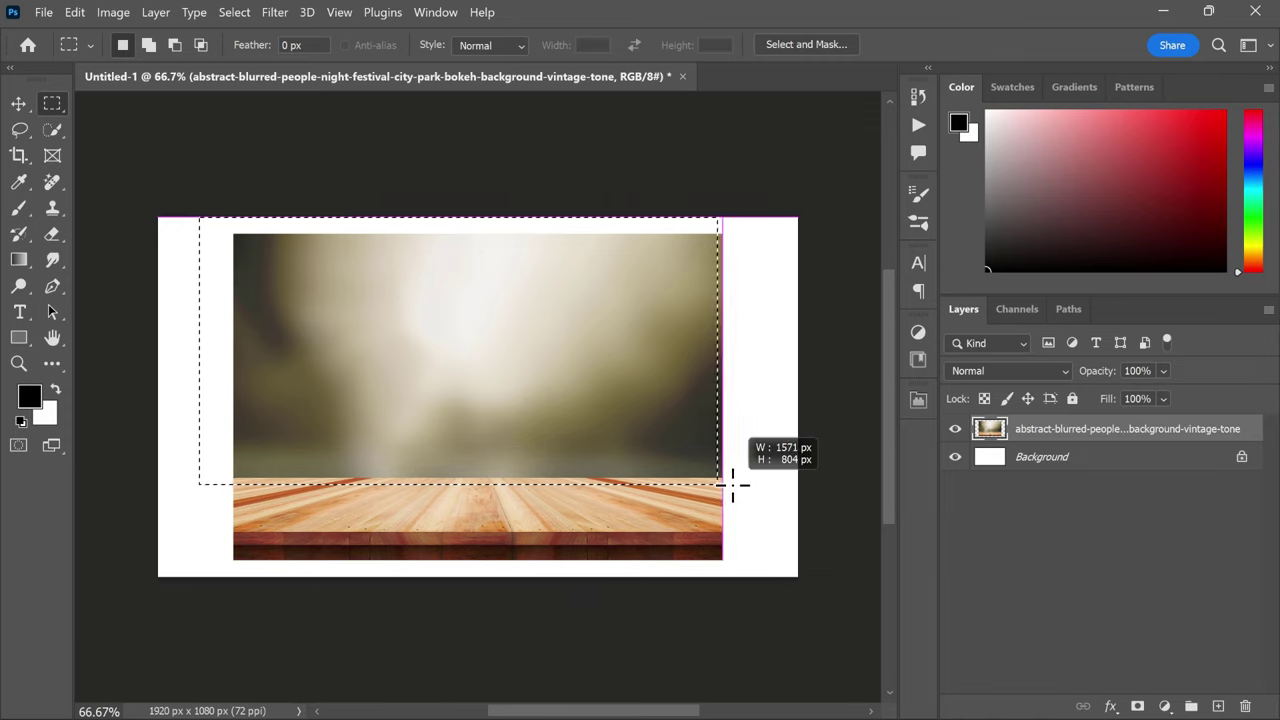
key("Delete")
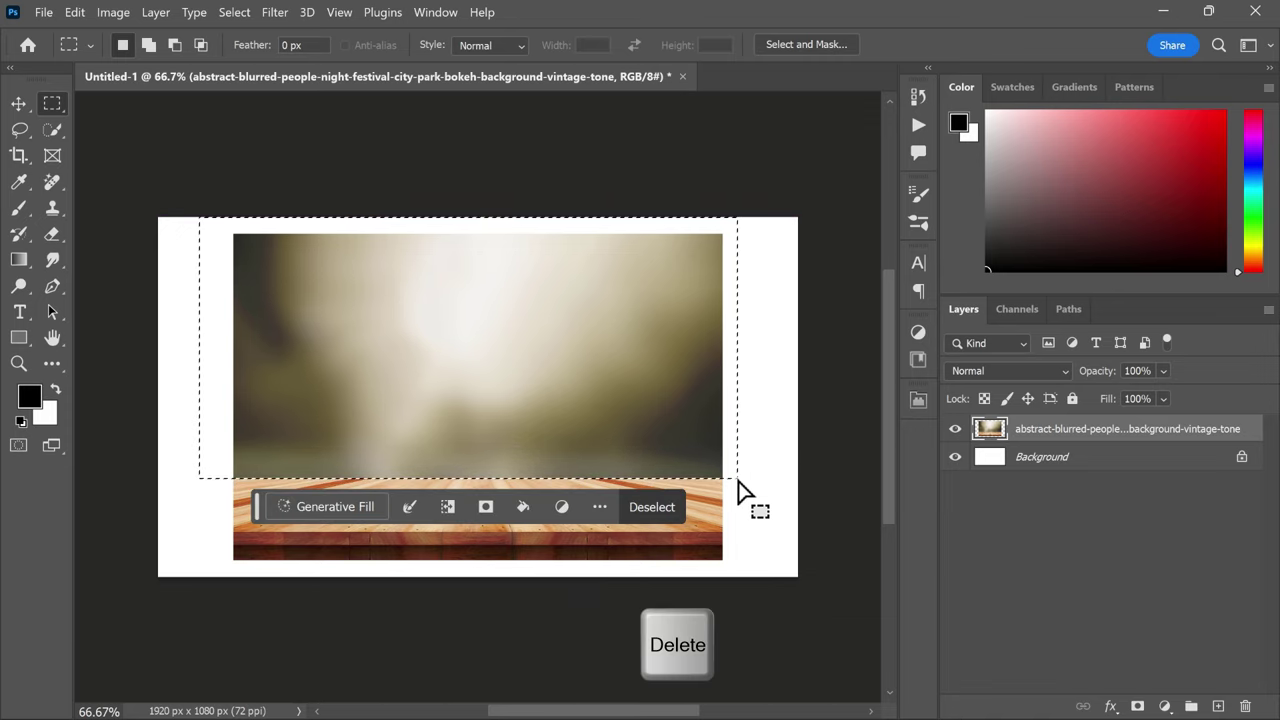
left_click(582, 410)
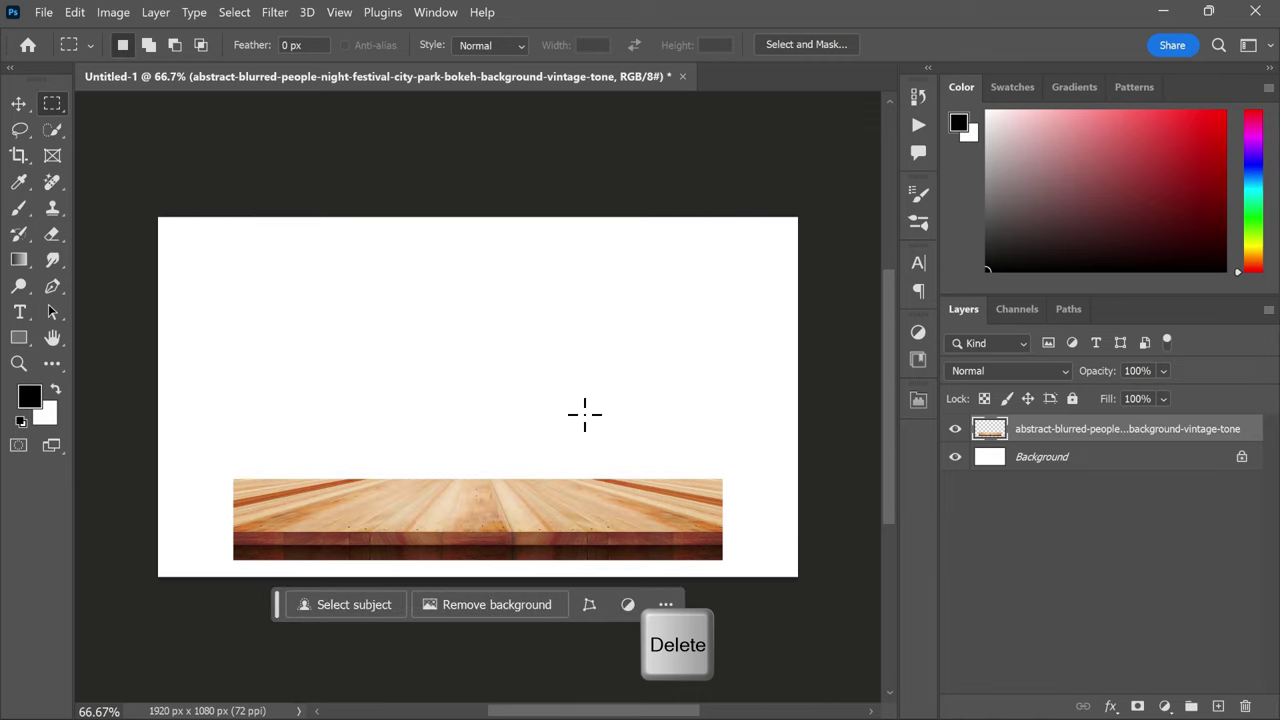
key("v")
- Stretch the table across the full canvas width and move it down to the bottom edge
key("ctrl+t")
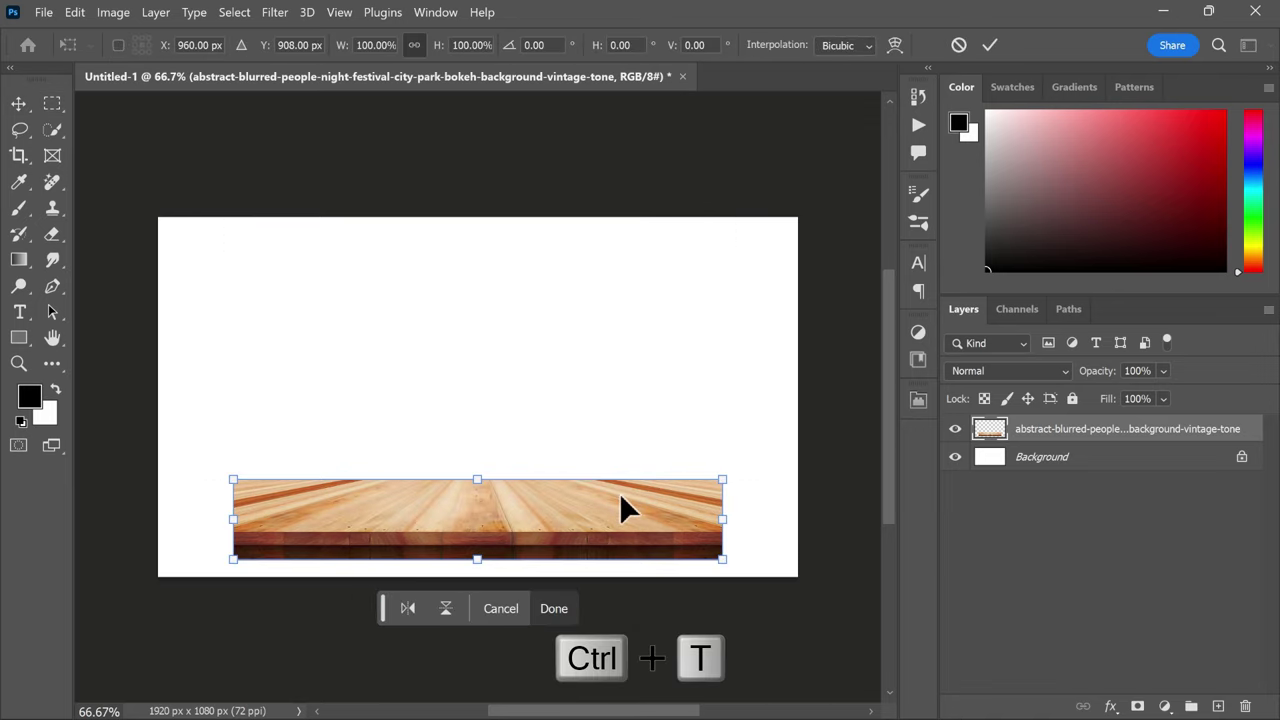
left_click_drag(722, 518, 797, 518)
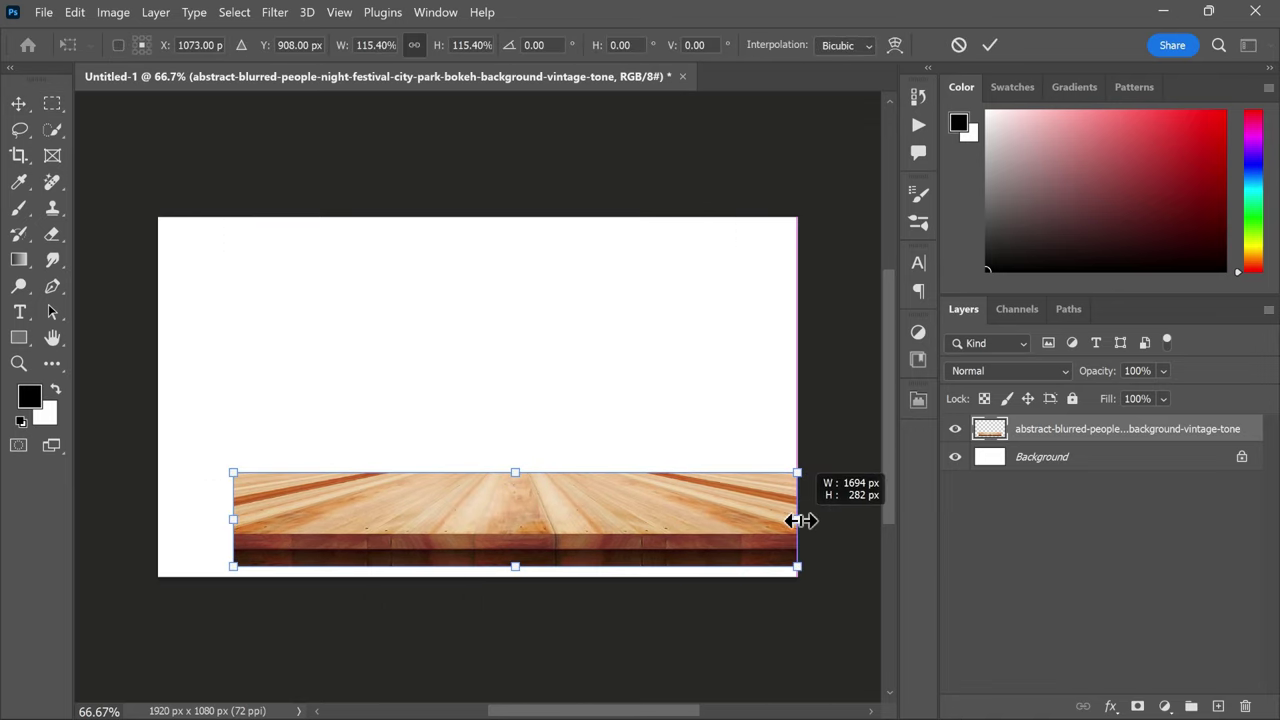
left_click_drag(229, 518, 158, 520)
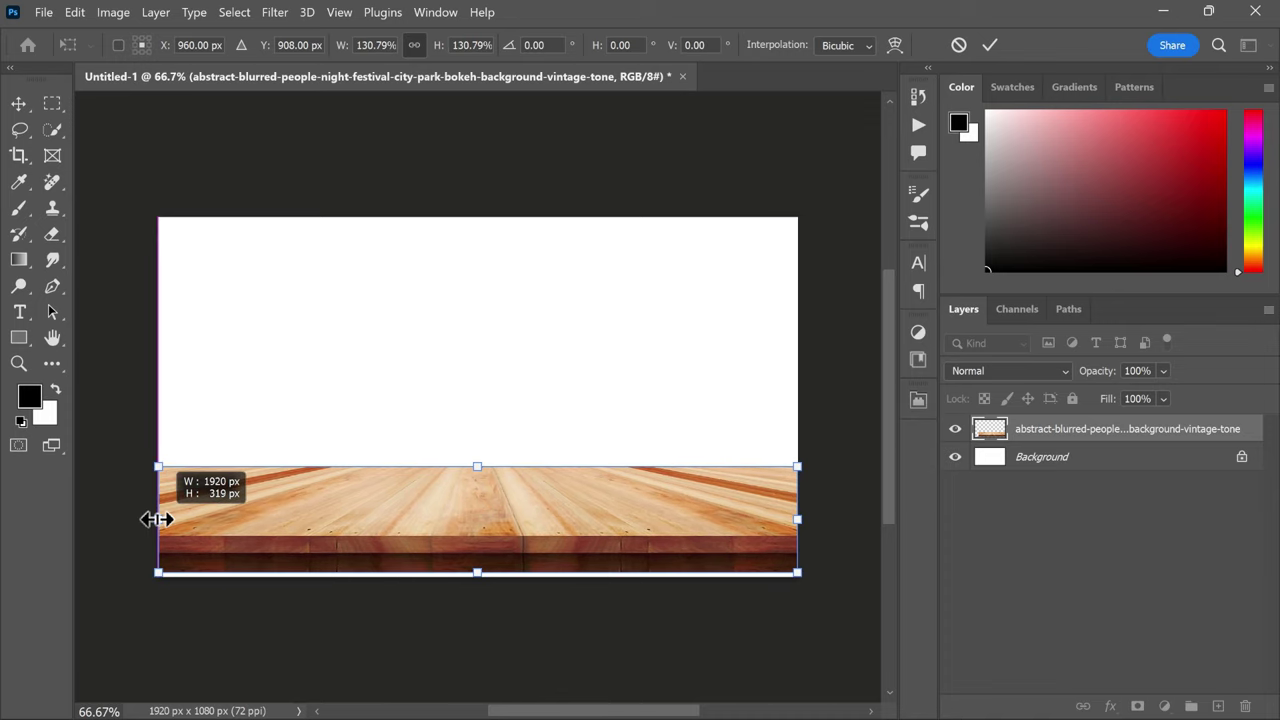
left_click_drag(381, 516, 377, 533)
key("Return")
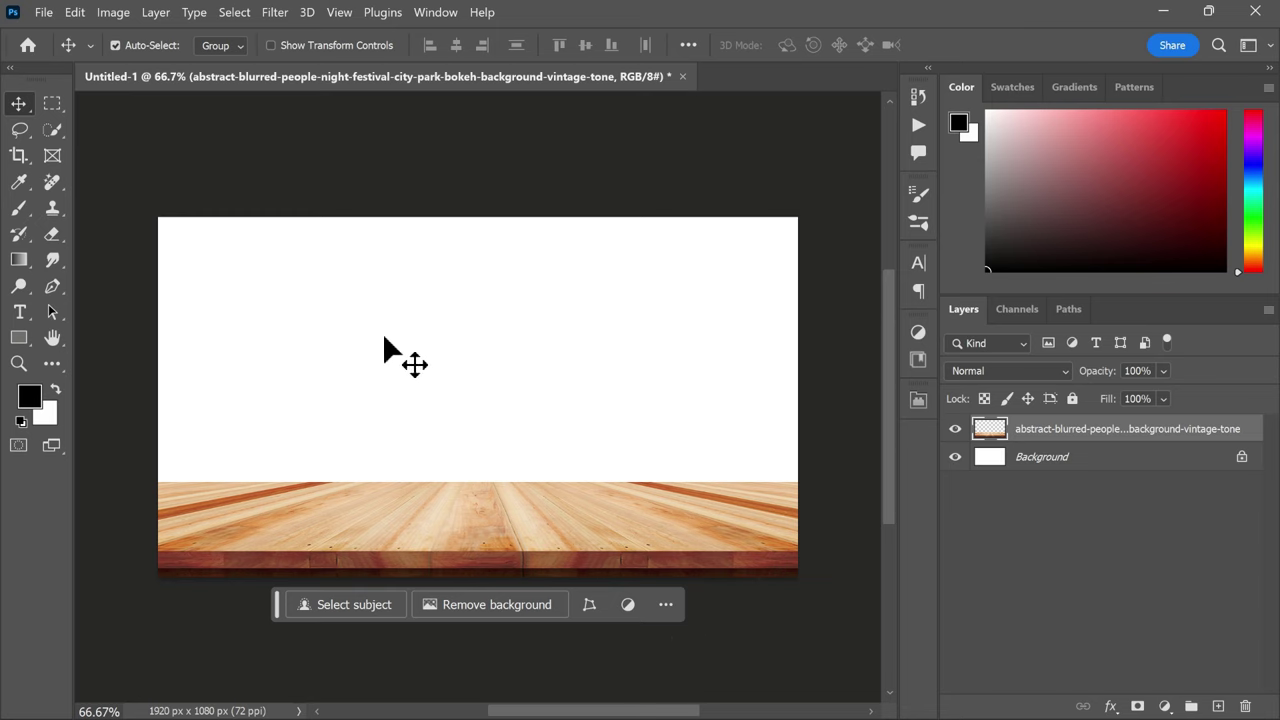
- Place the orange-tree wallpaper image into the document
left_click(43, 13)
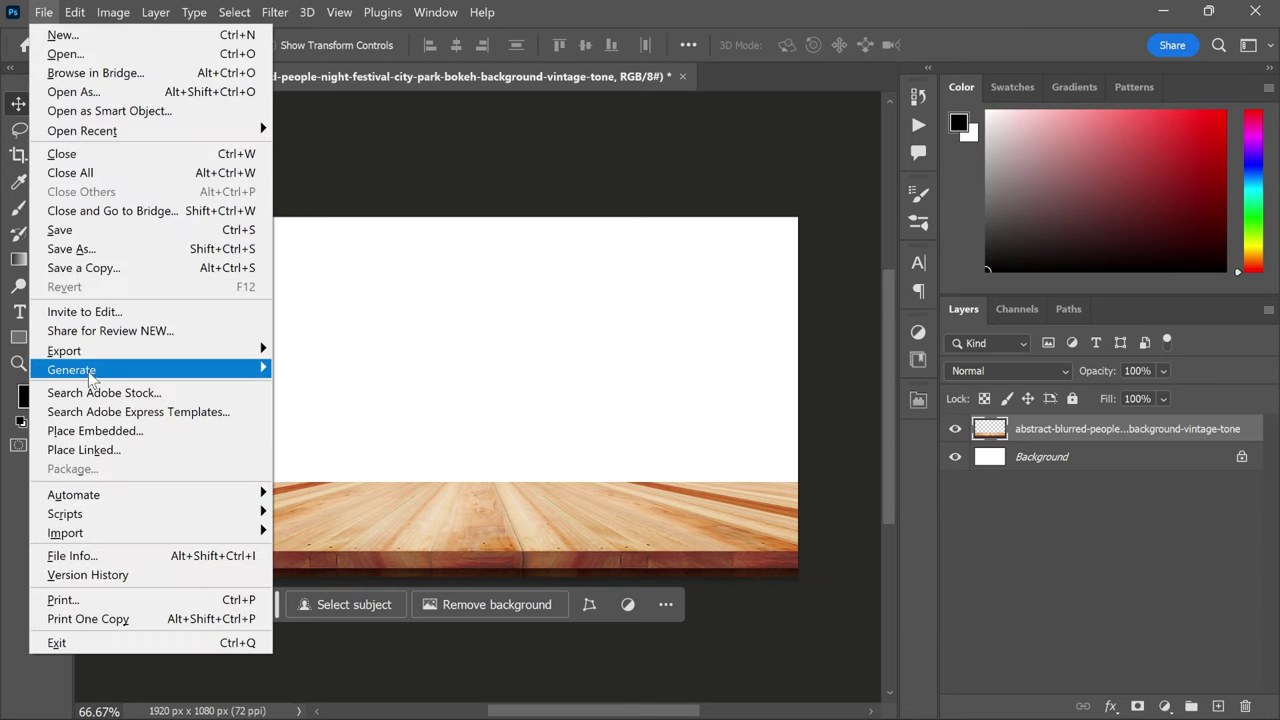
left_click(103, 440)
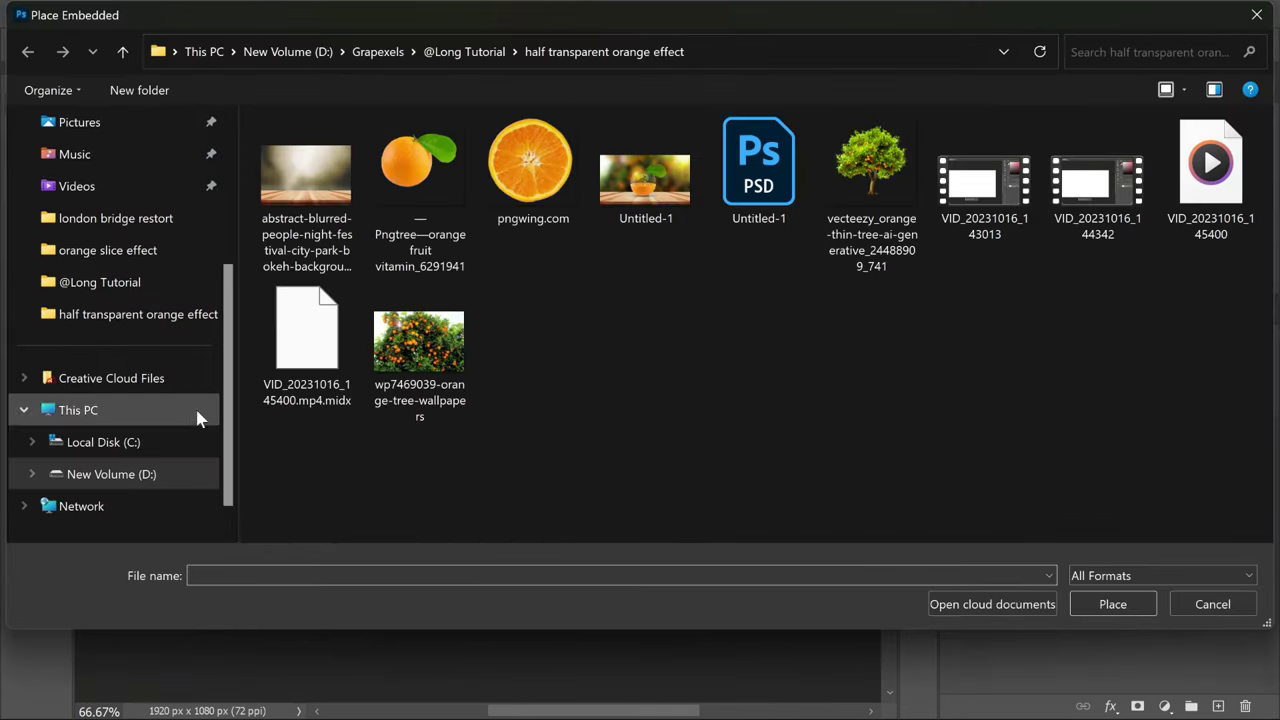
left_click(424, 382)
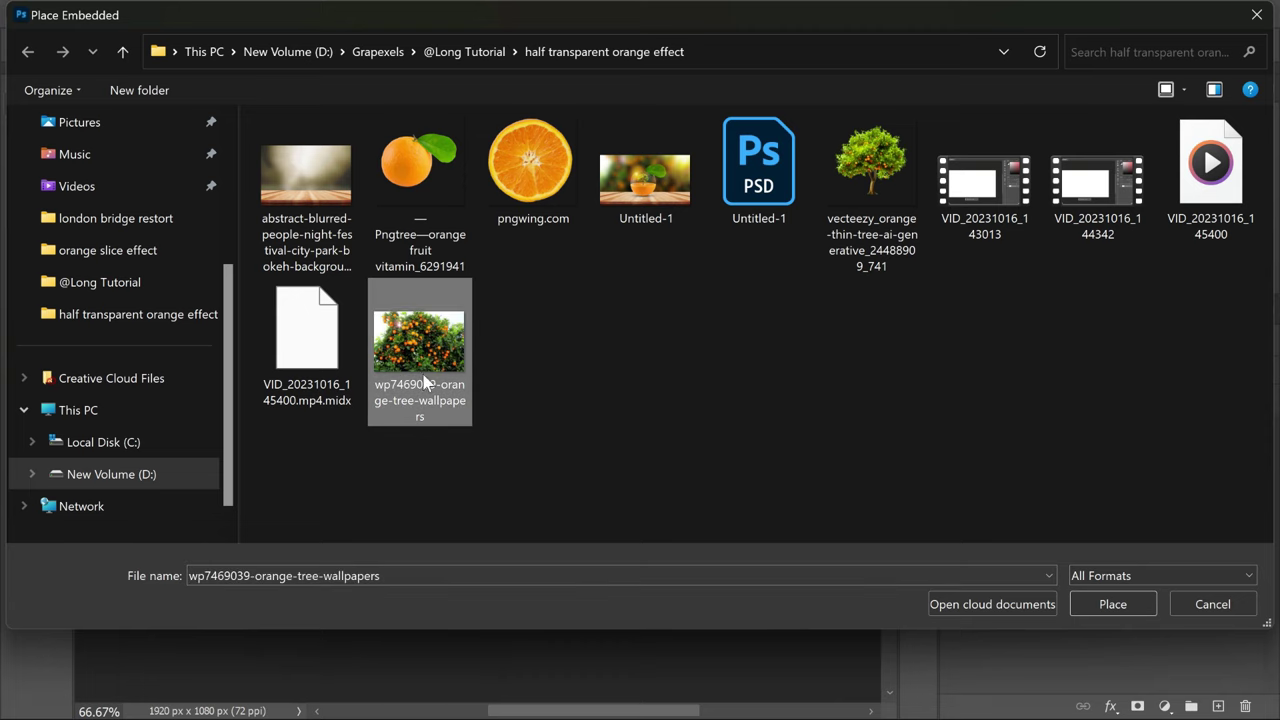
left_click(1087, 604)
- Scale the tree image to cover the canvas and move its layer below the table
left_click_drag(747, 393, 797, 395)
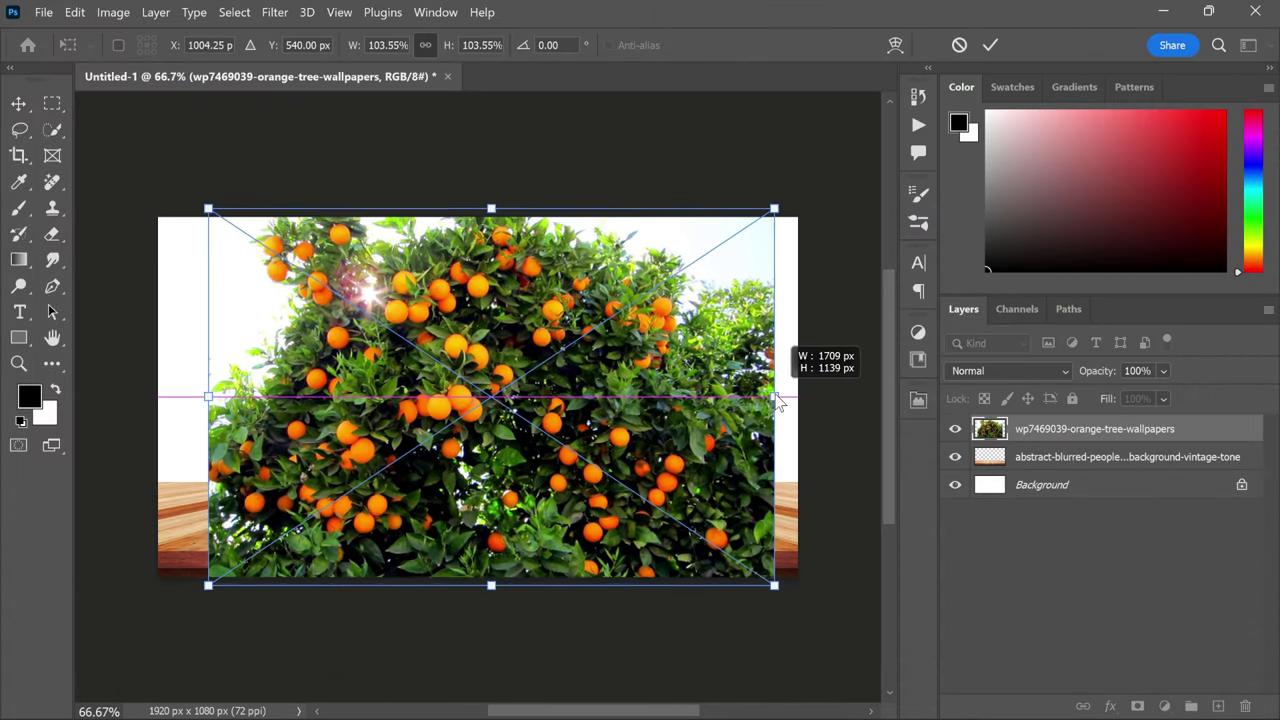
left_click_drag(200, 393, 150, 393)
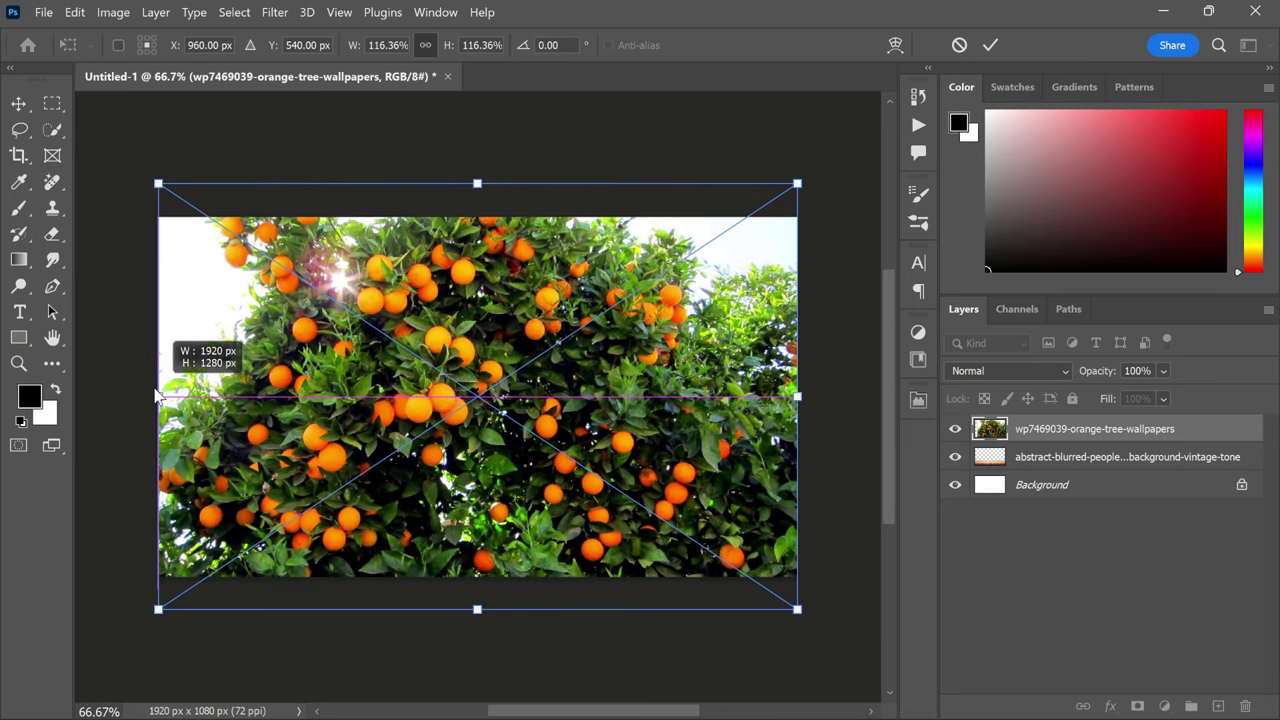
left_click_drag(424, 427, 422, 405)
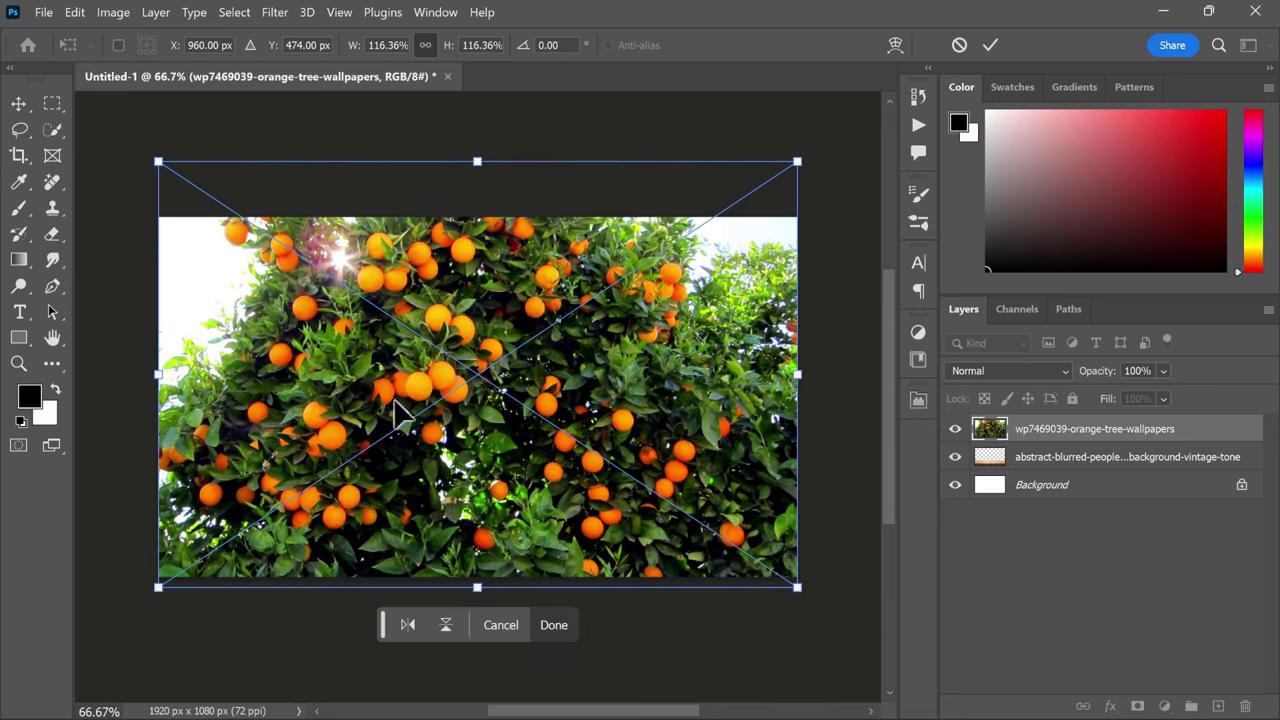
left_click_drag(158, 374, 114, 372)
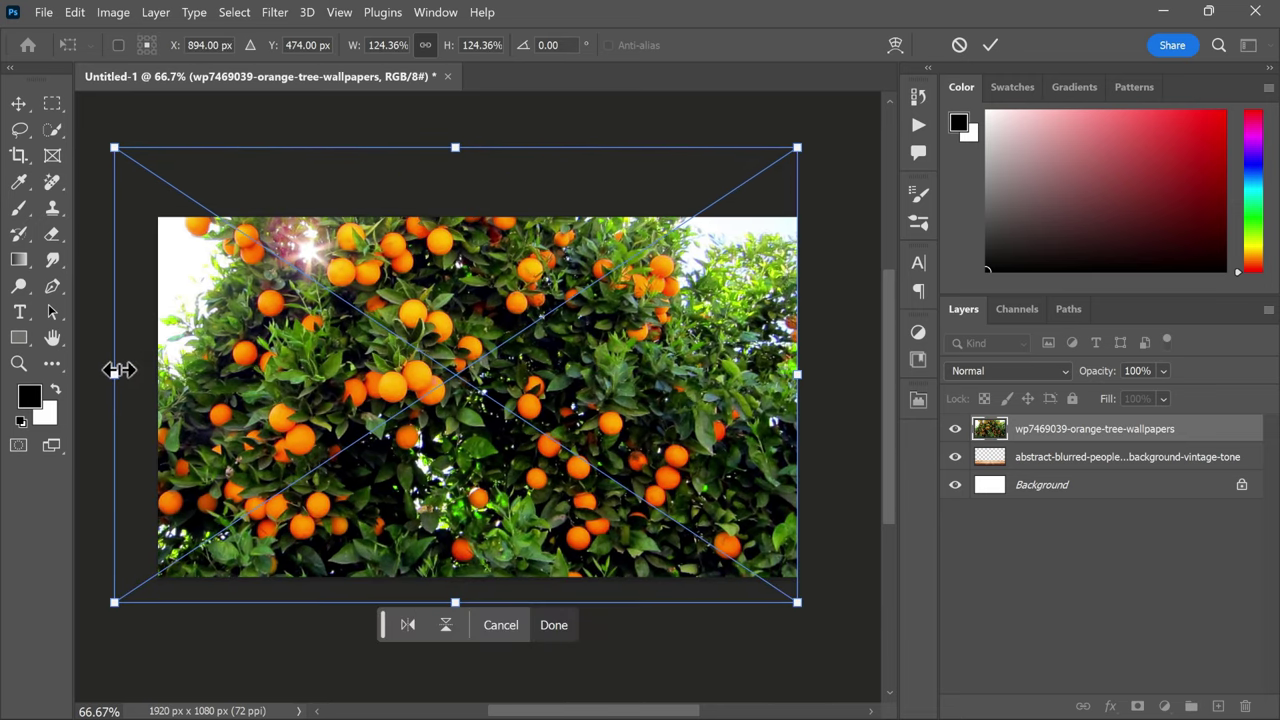
key("Return")
left_click_drag(372, 343, 370, 351)
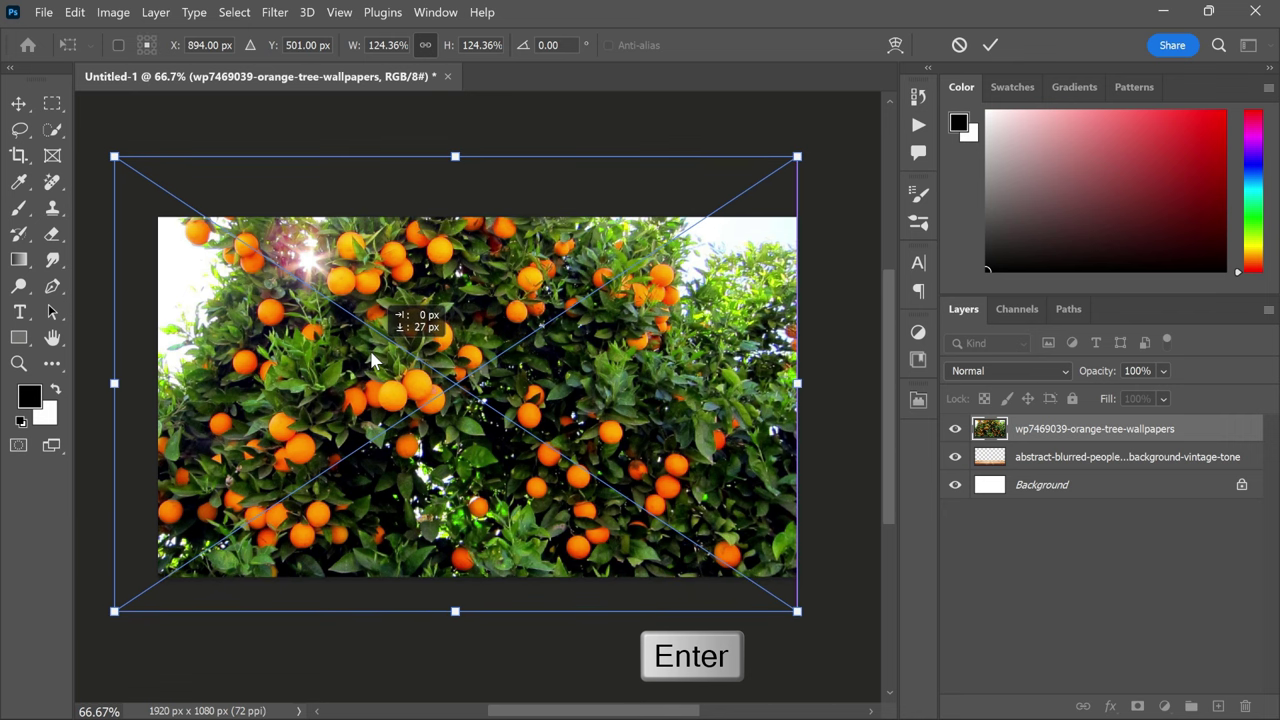
key("Return")
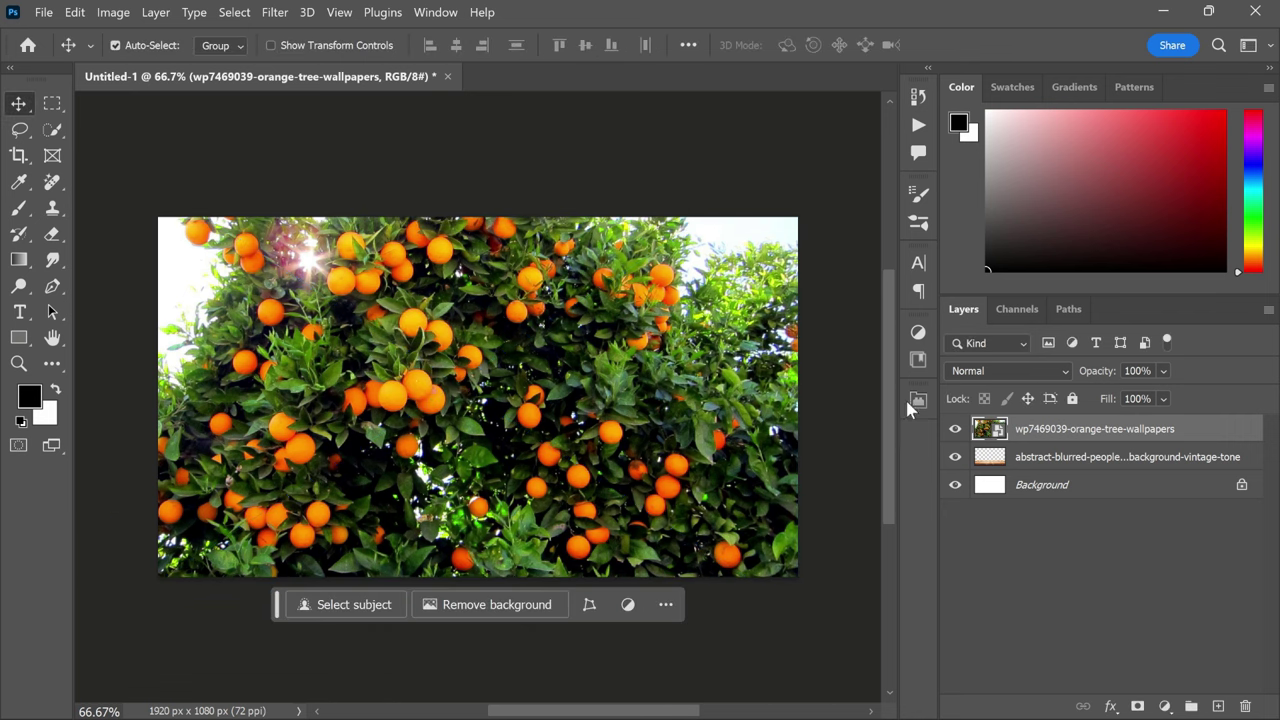
left_click_drag(1036, 444, 1030, 465)
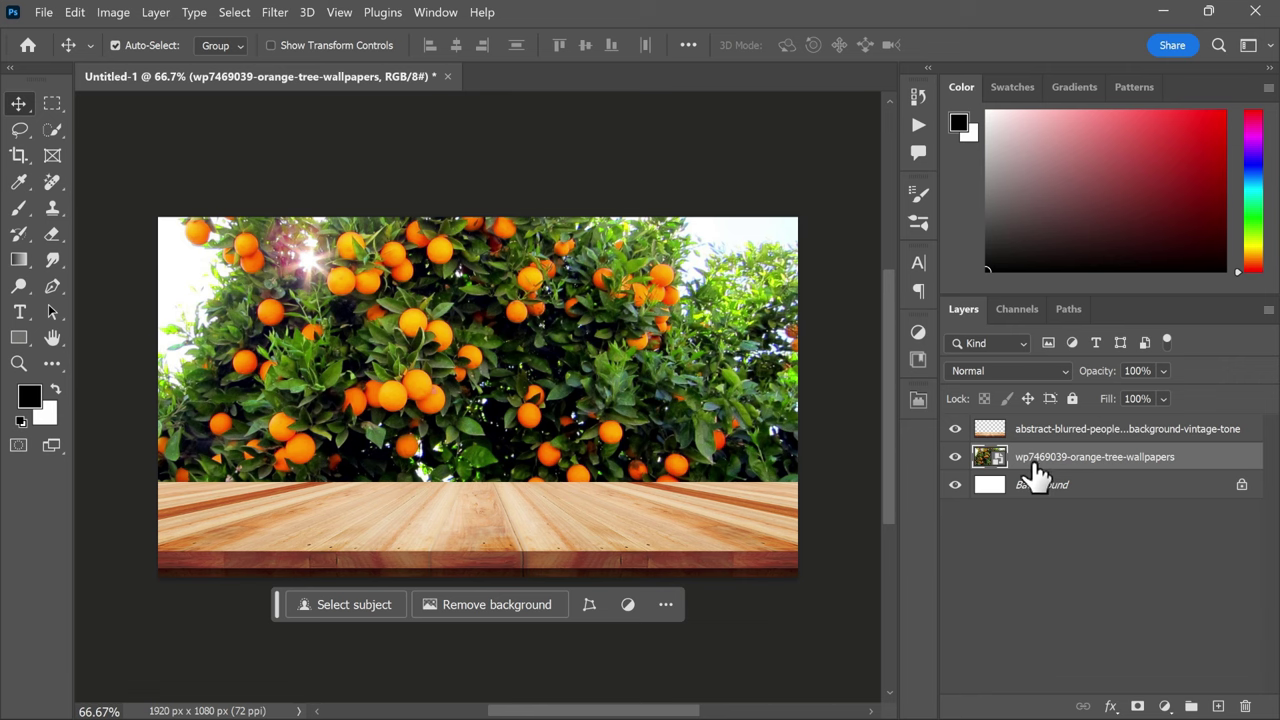
- Blur the tree photo with a 33.2 px Gaussian Blur and group it with the vintage-tone layer as Background
left_click(285, 18)
mouse_move(285, 247)
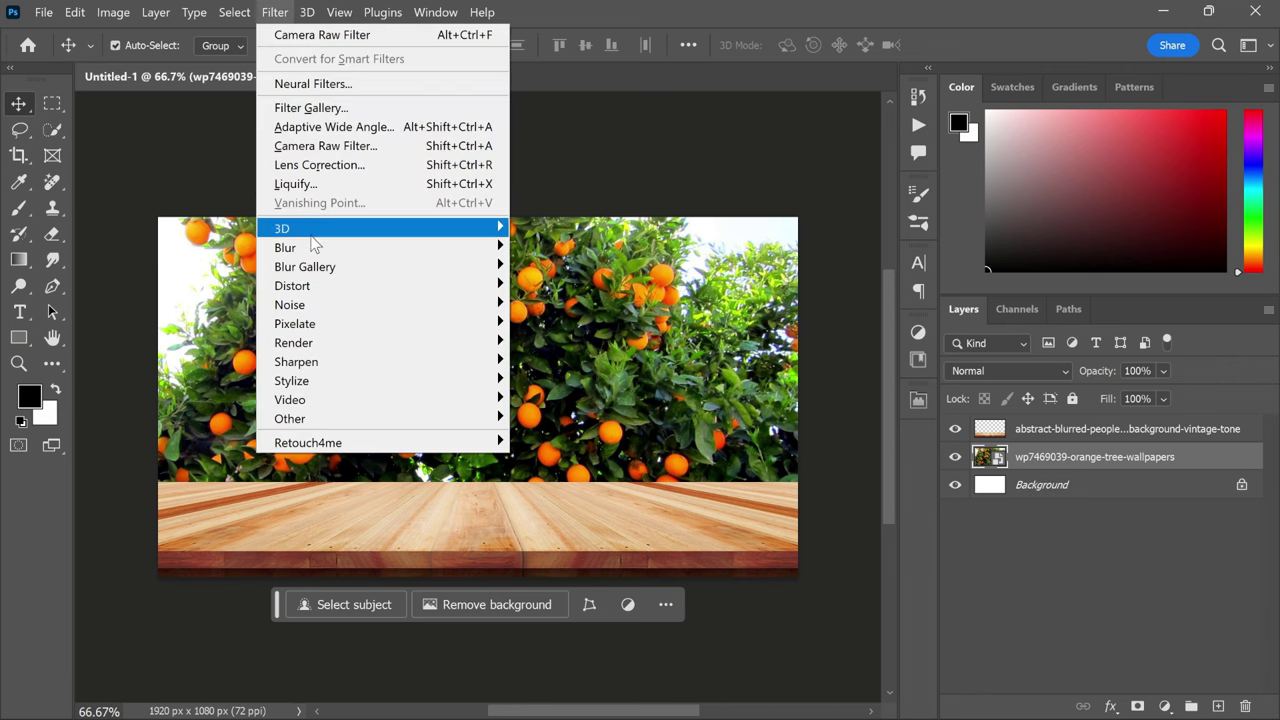
left_click(560, 322)
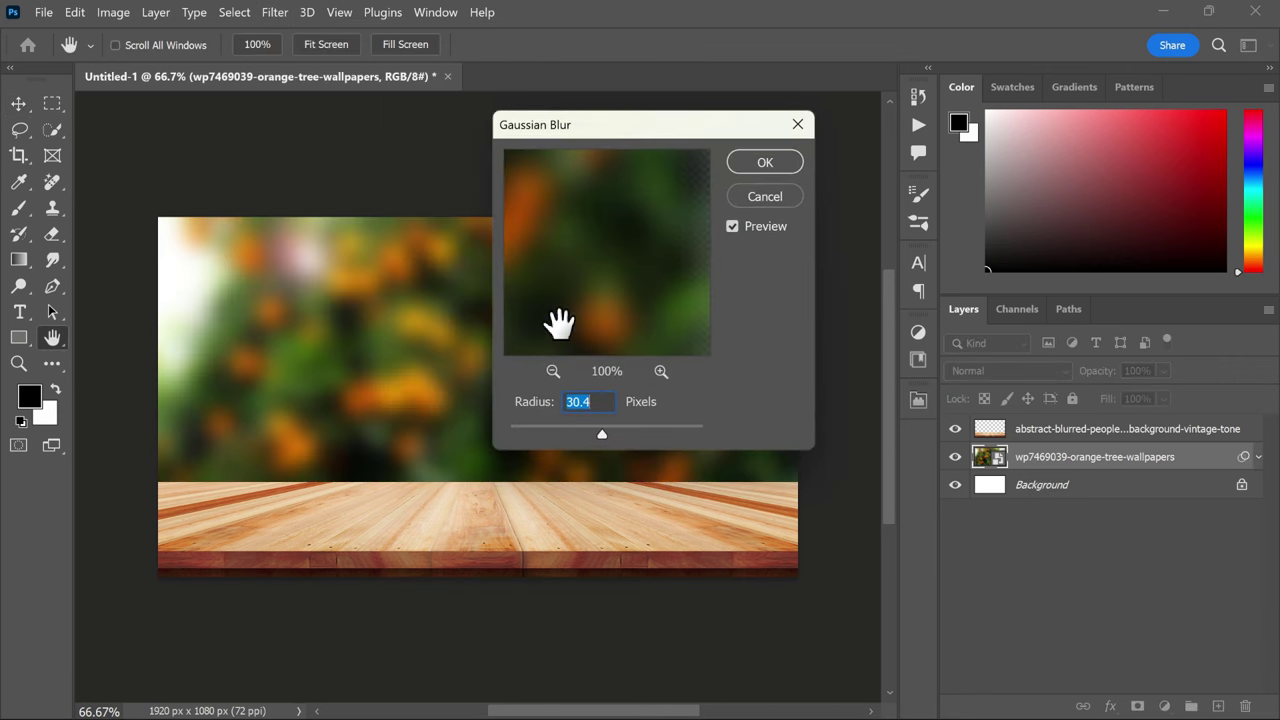
left_click(605, 432)
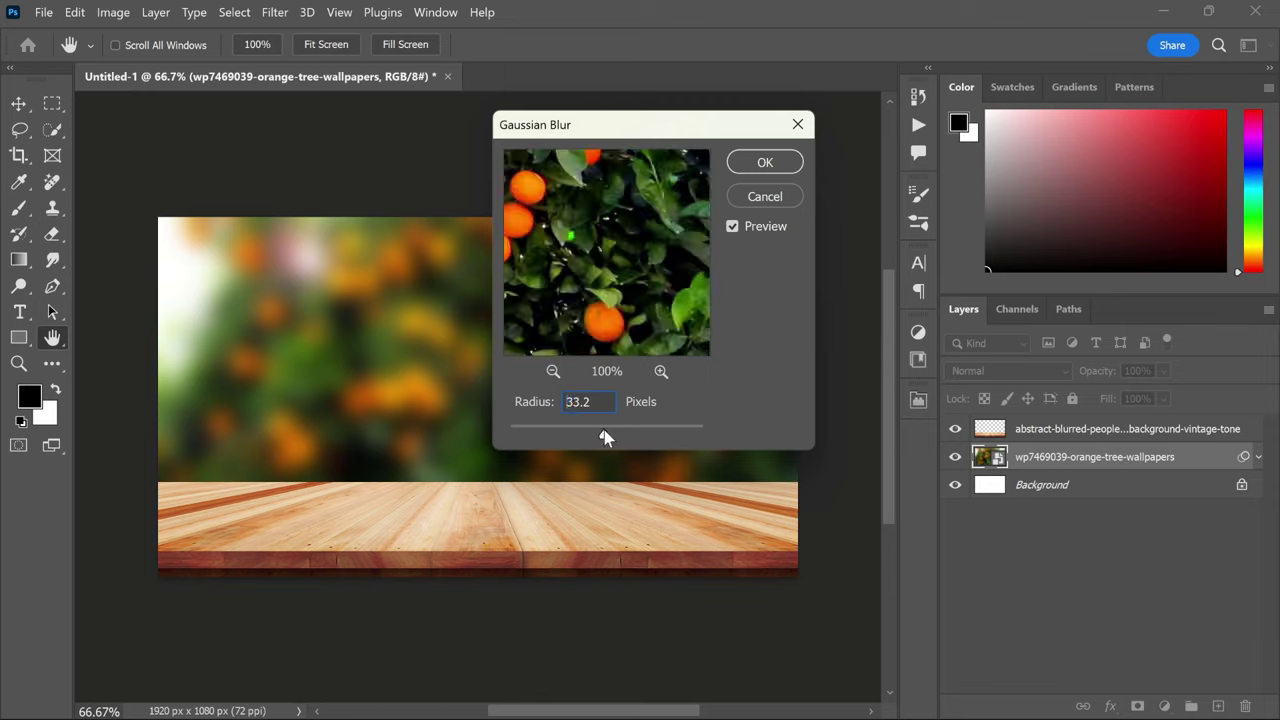
left_click(763, 161)
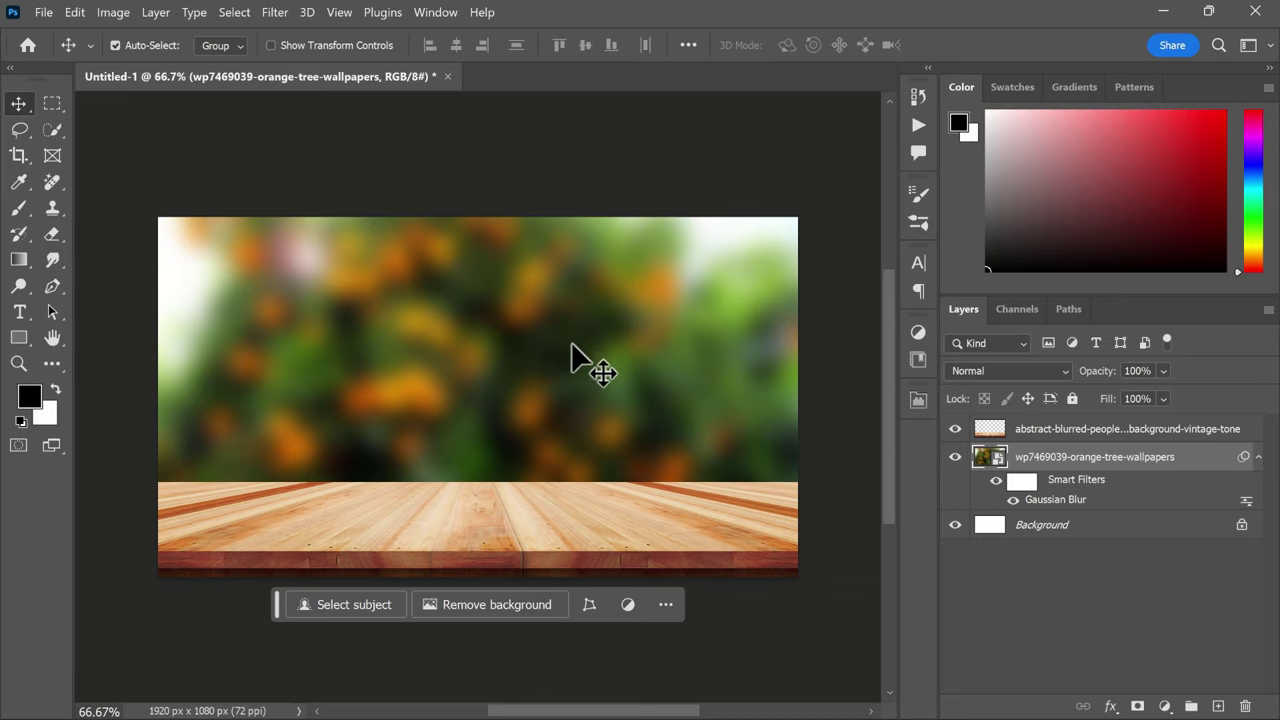
left_click(1049, 432, "shift")
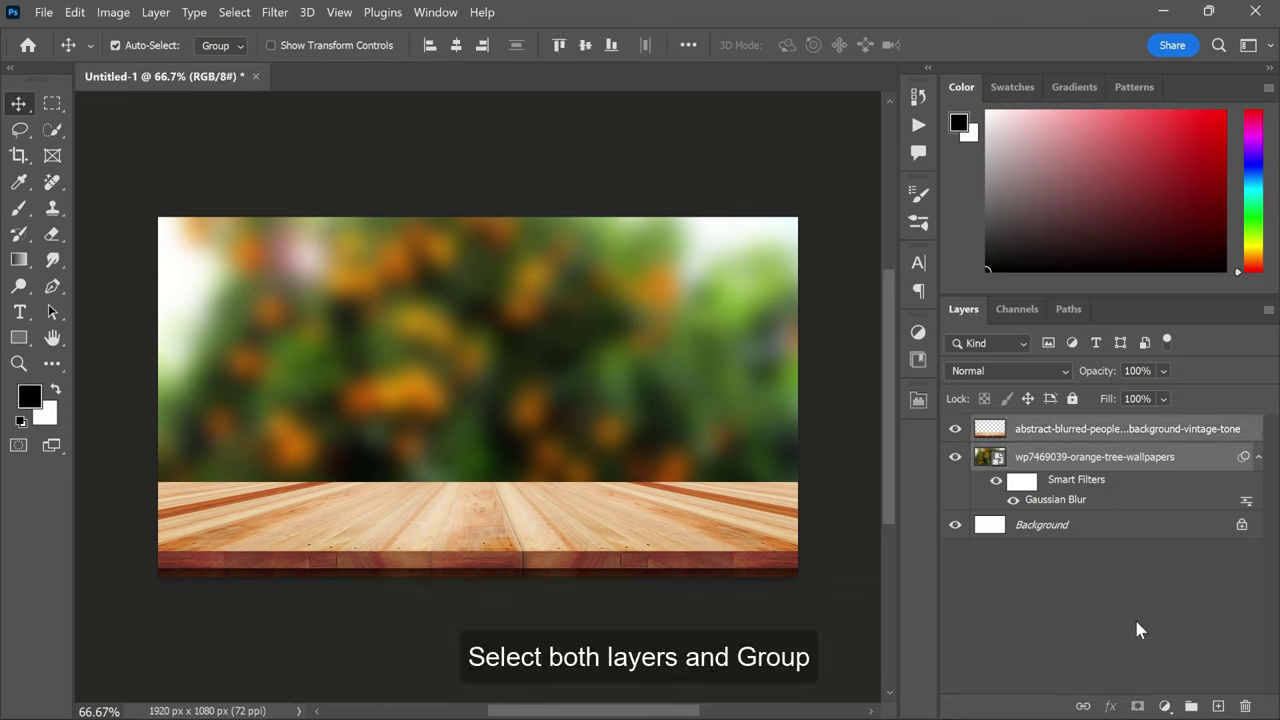
left_click(1191, 706)
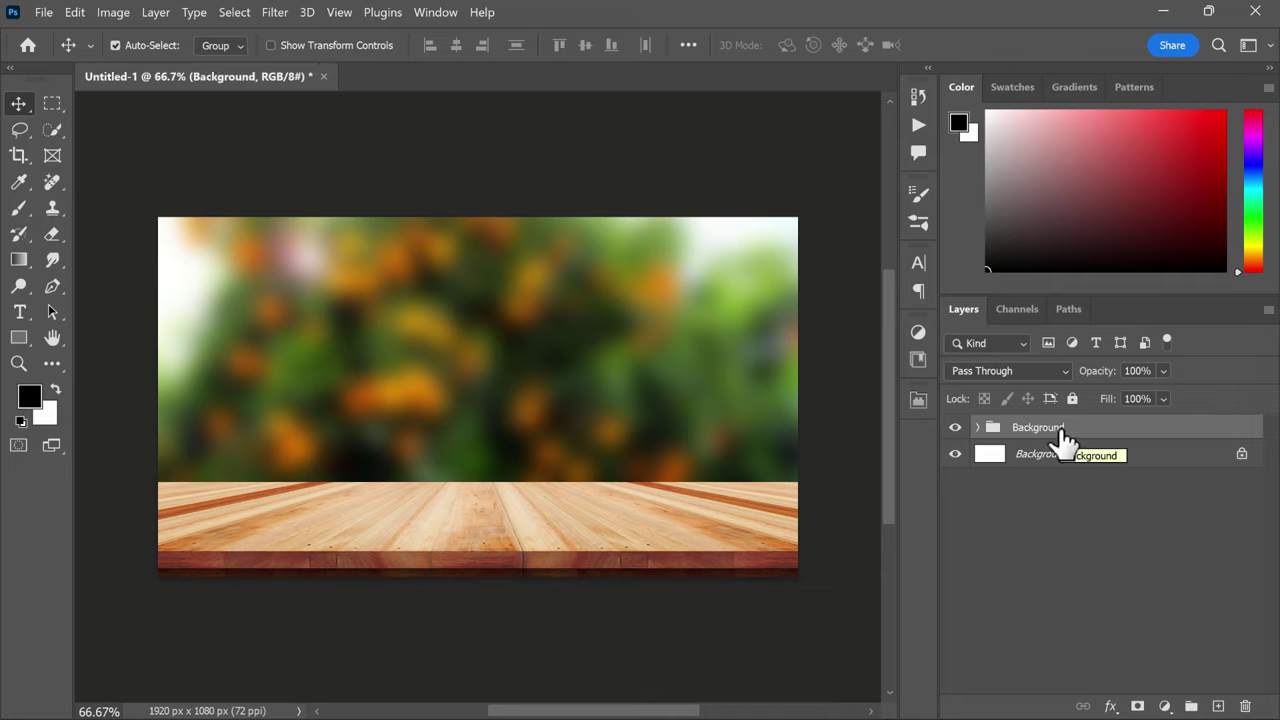
- Place the Pngtree orange-with-leaf image, scaled to 198.72% and tilted −17.35° onto the table
left_click(47, 12)
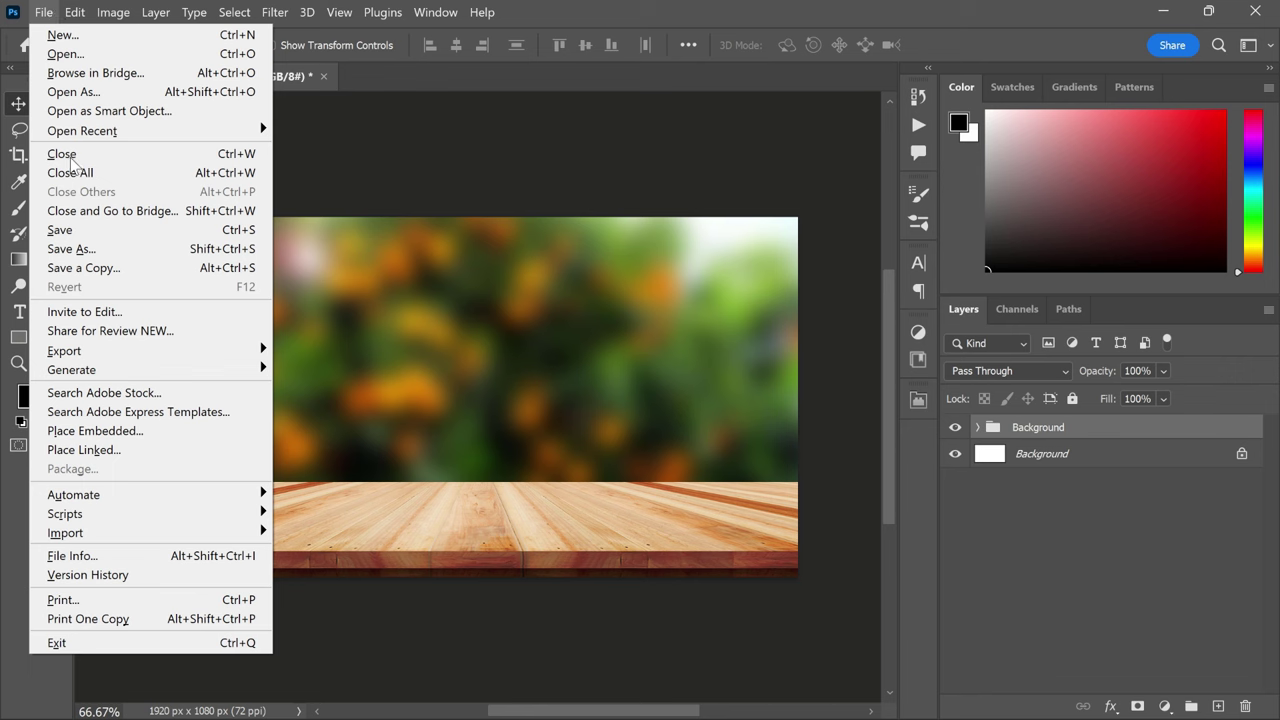
left_click(100, 432)
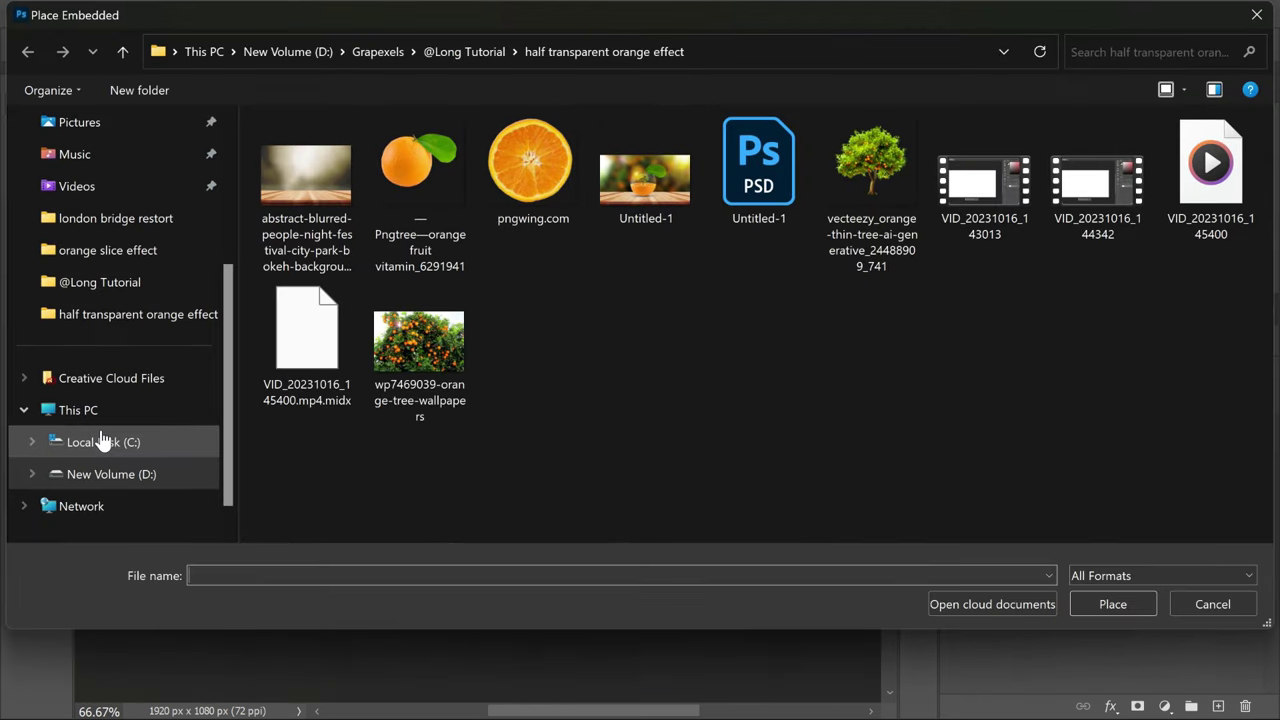
left_click(411, 187)
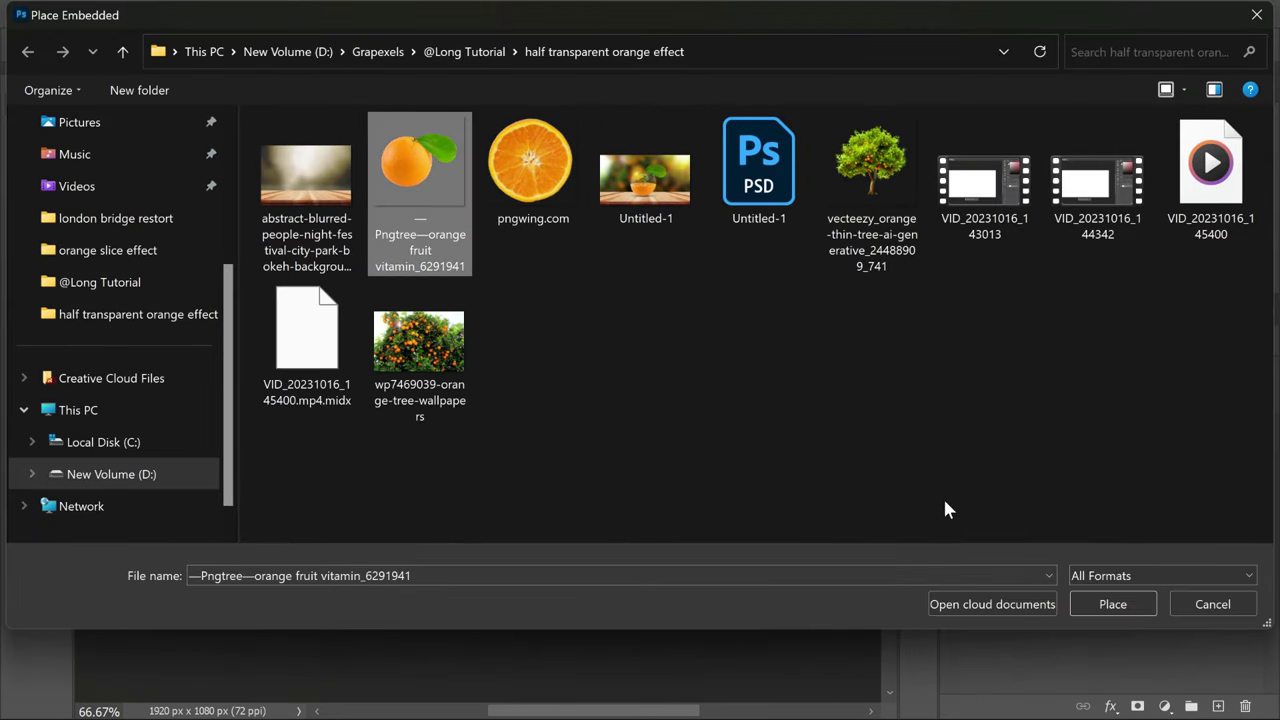
left_click(1110, 604)
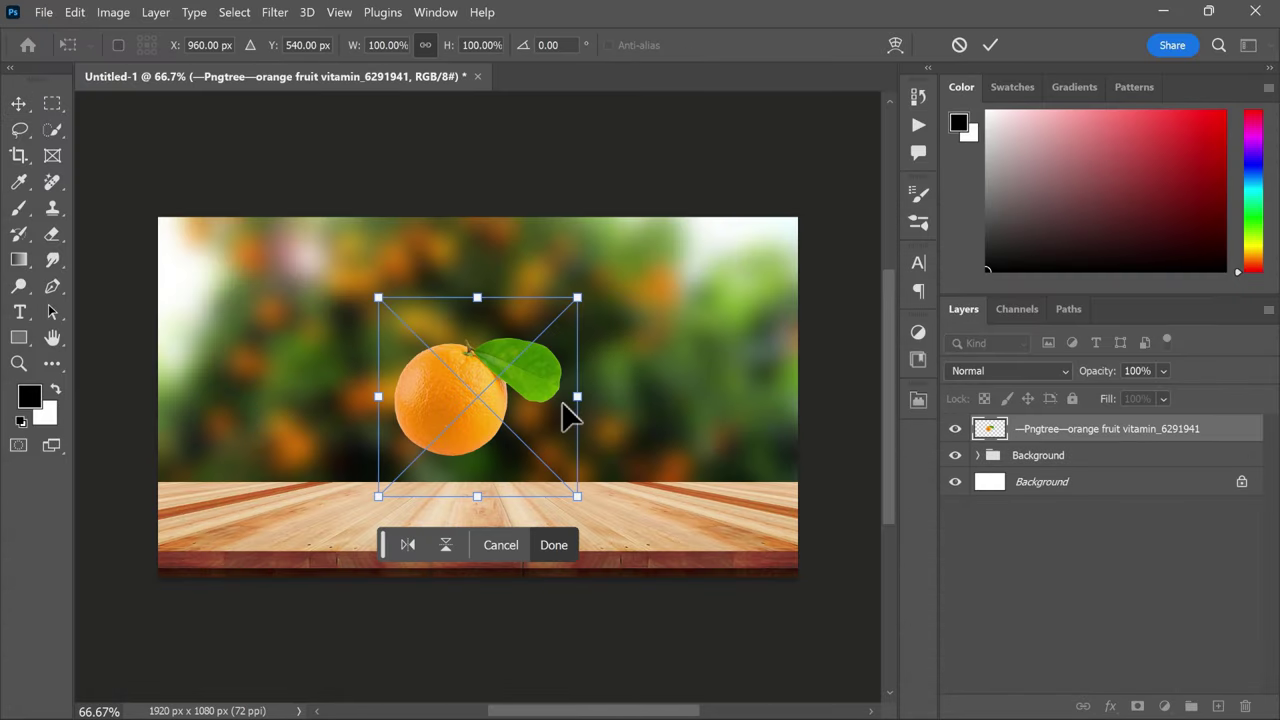
mouse_move(572, 401)
left_mouse_down()
mouse_move(735, 391)
mouse_move(755, 368)
mouse_move(742, 350)
mouse_move(782, 324)
left_mouse_up()
left_click_drag(614, 394, 560, 383)
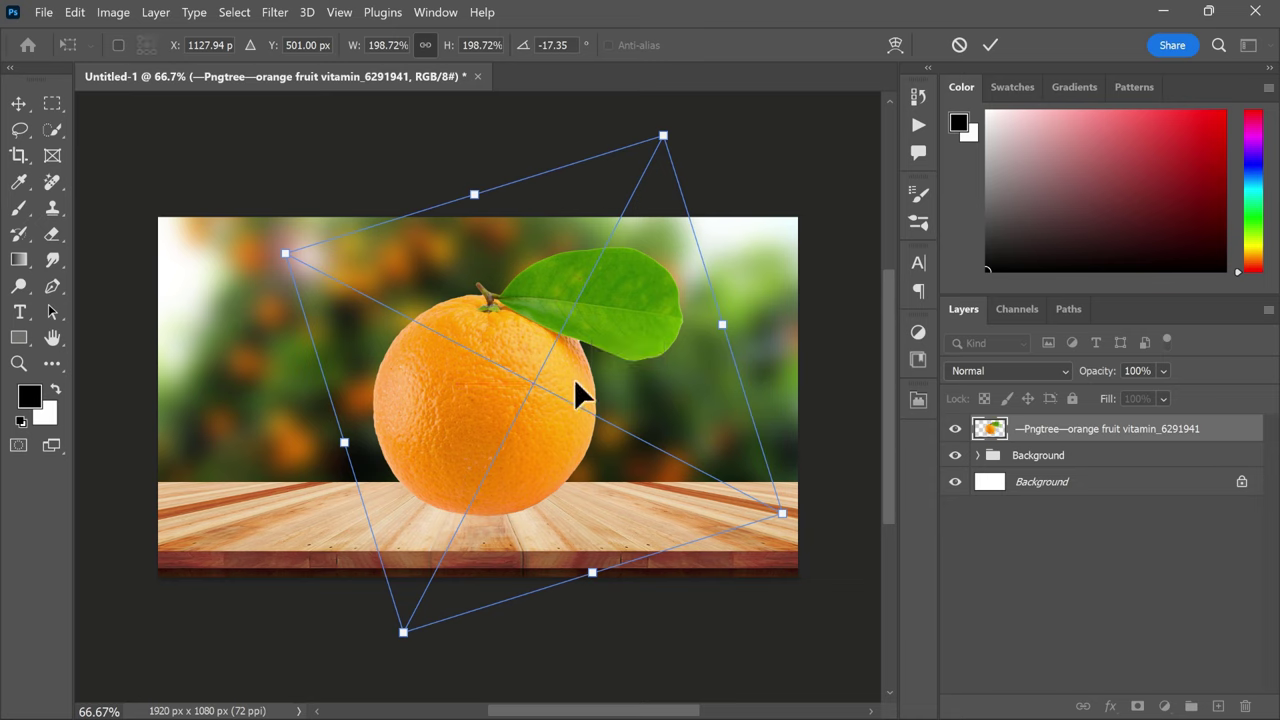
key("Return")
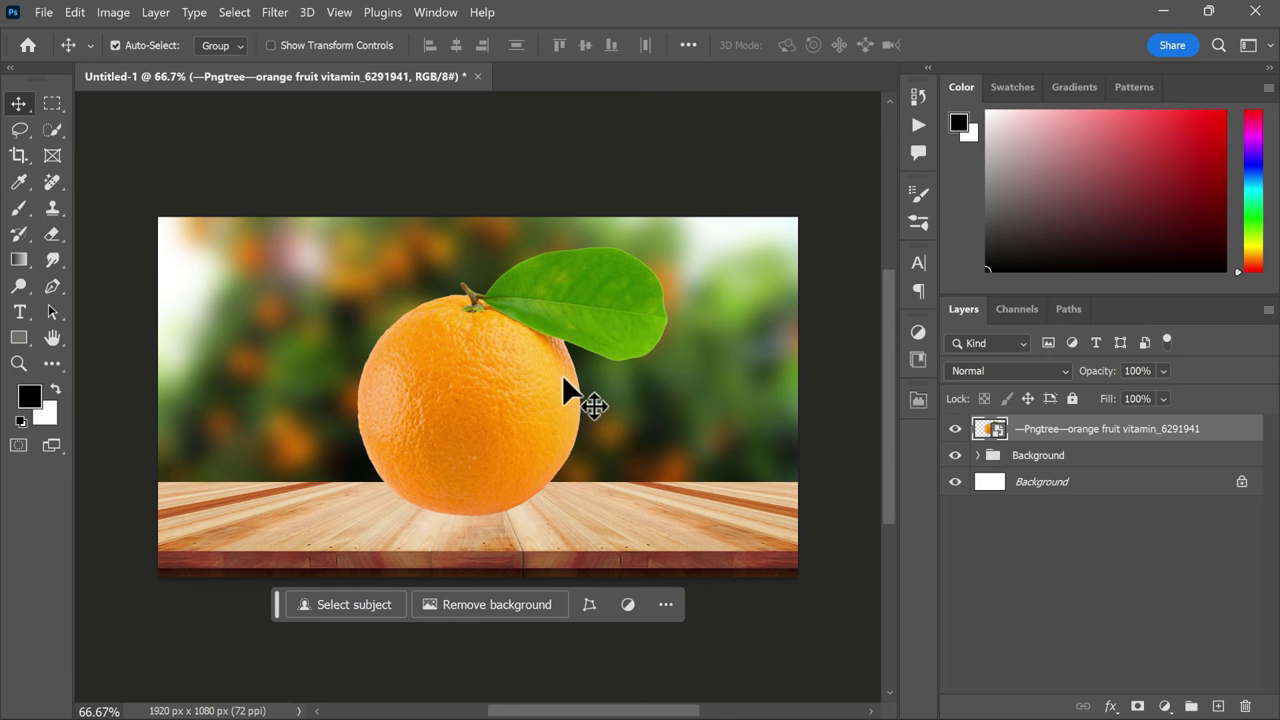
- Rasterize the orange layer and load its pixels as a selection
right_click(1030, 428)
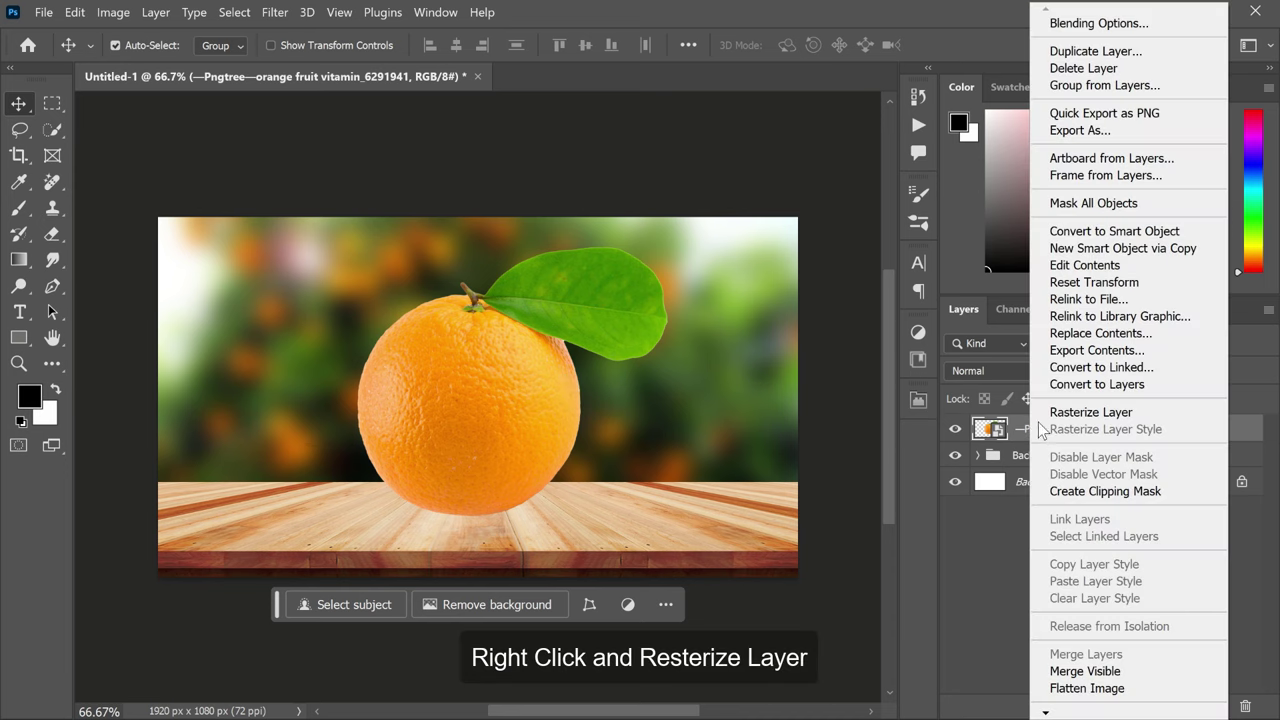
left_click(1060, 412)
scroll(463, 416, "up", 1)
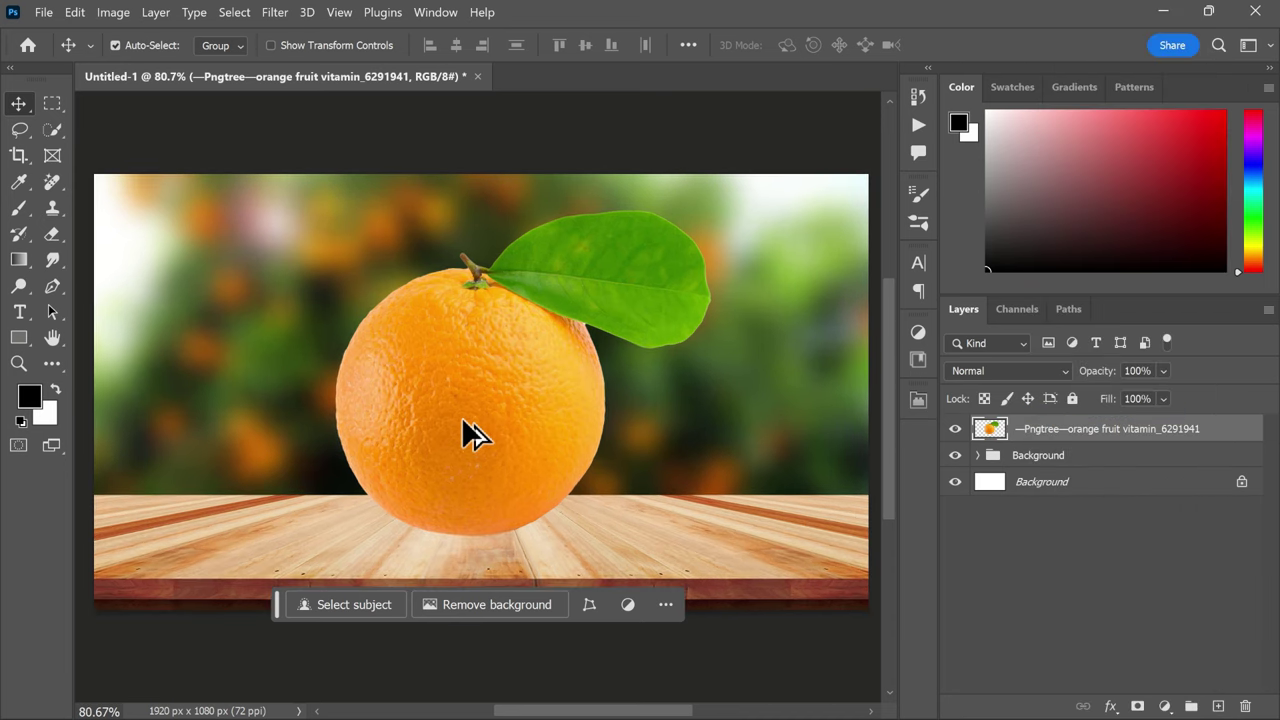
right_click(995, 430)
left_click(1036, 86)
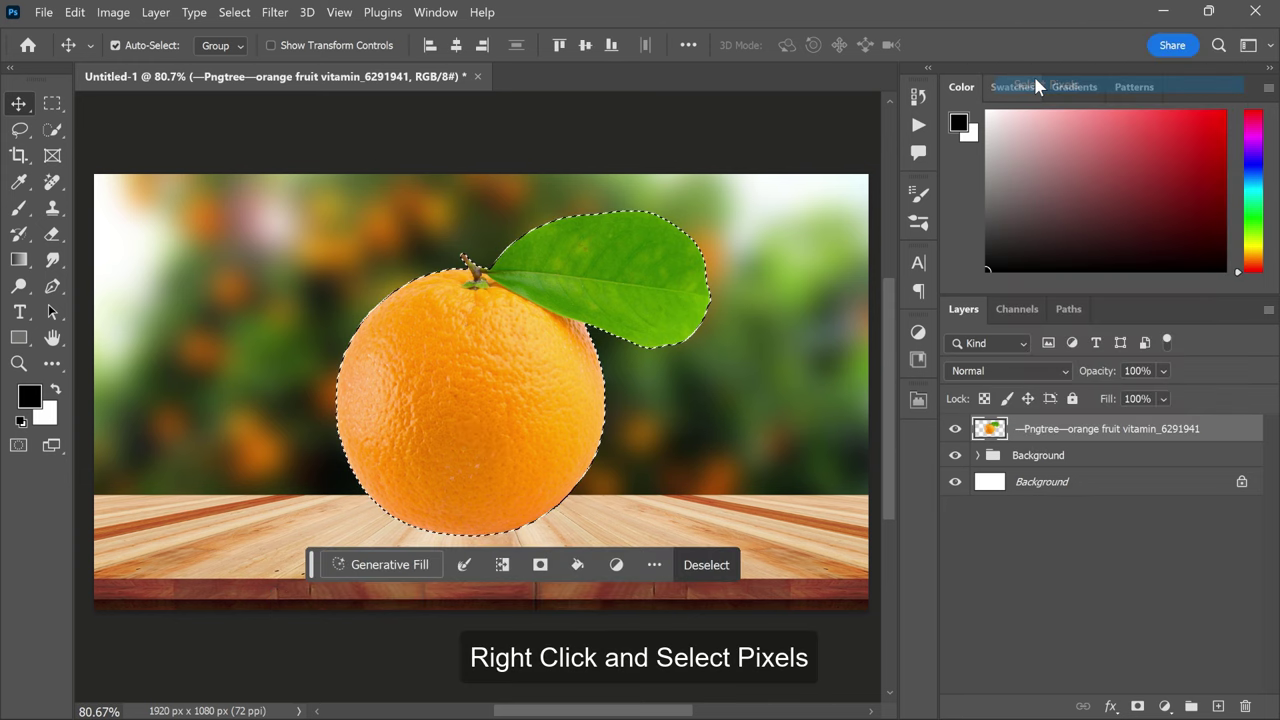
scroll(645, 252, "up", 2)
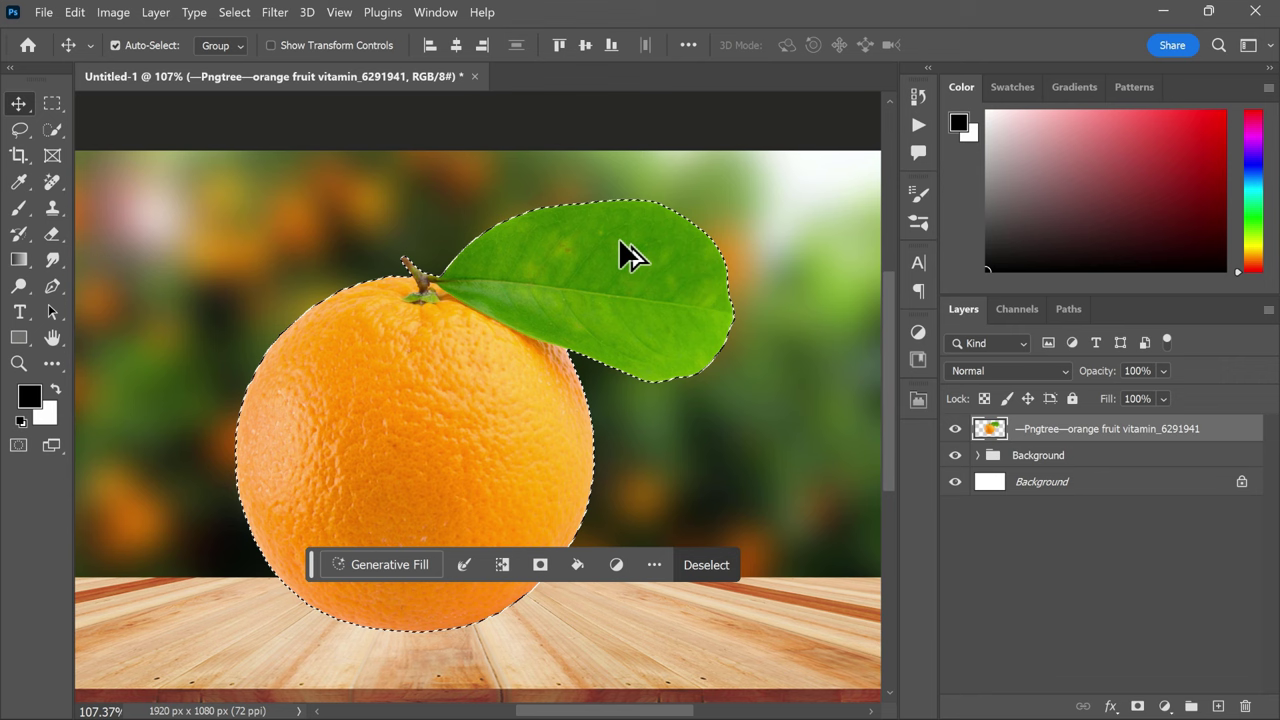
- Use Quick Selection to remove the leaf and green sepal while keeping the stem selected
left_click(52, 129)
left_click(113, 147)
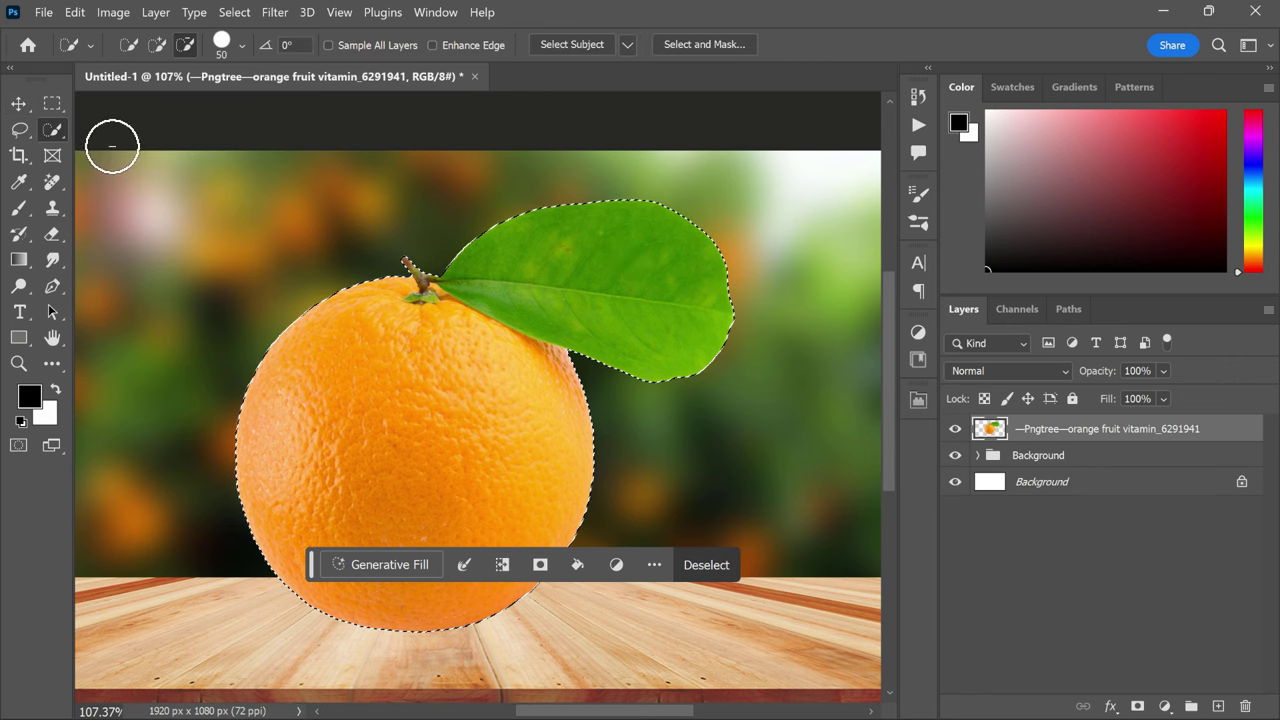
scroll(466, 300, "up", 2)
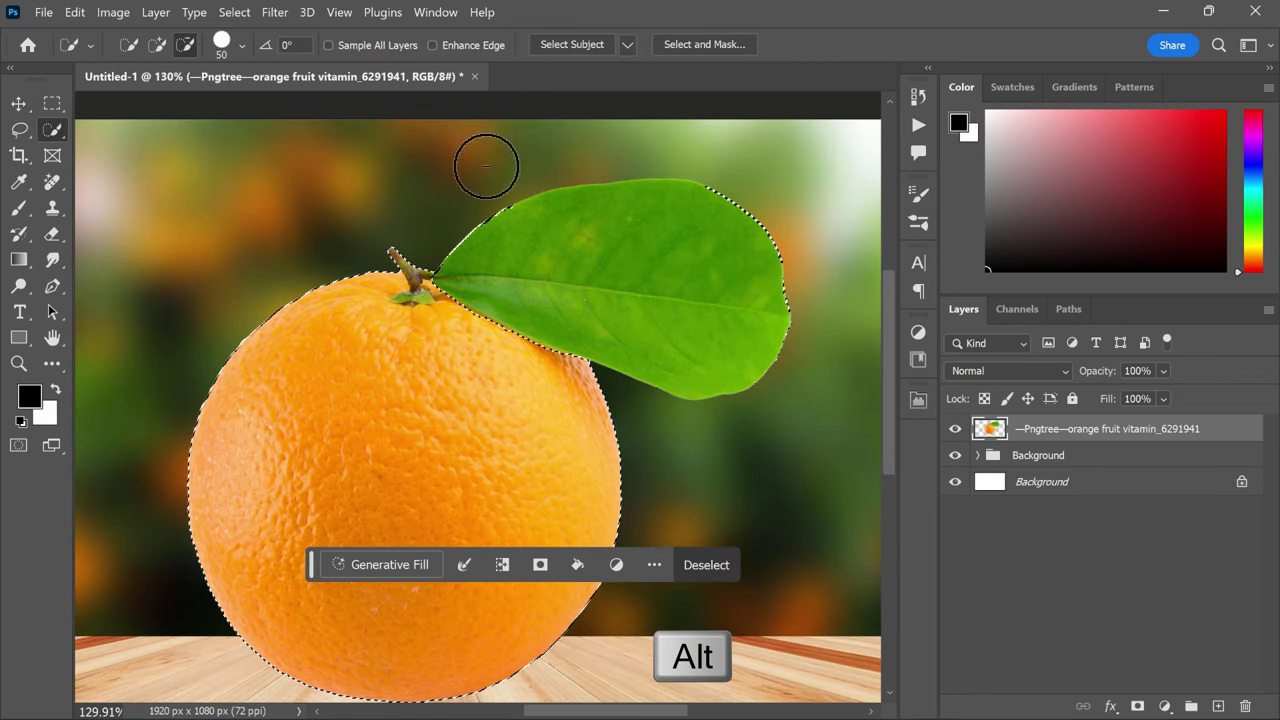
left_click(700, 325, "alt")
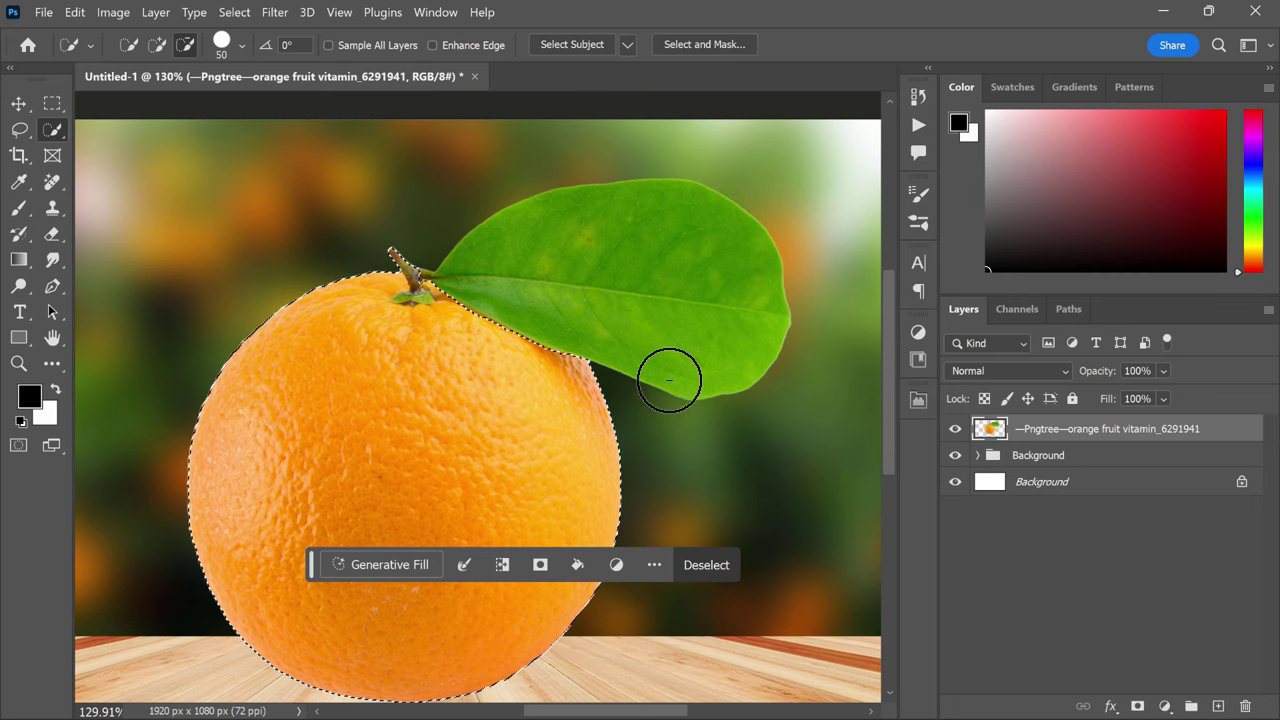
scroll(416, 316, "up", 3)
scroll(405, 255, "up", 2)
key("bracketleft")
key("bracketleft")
key("bracketleft")
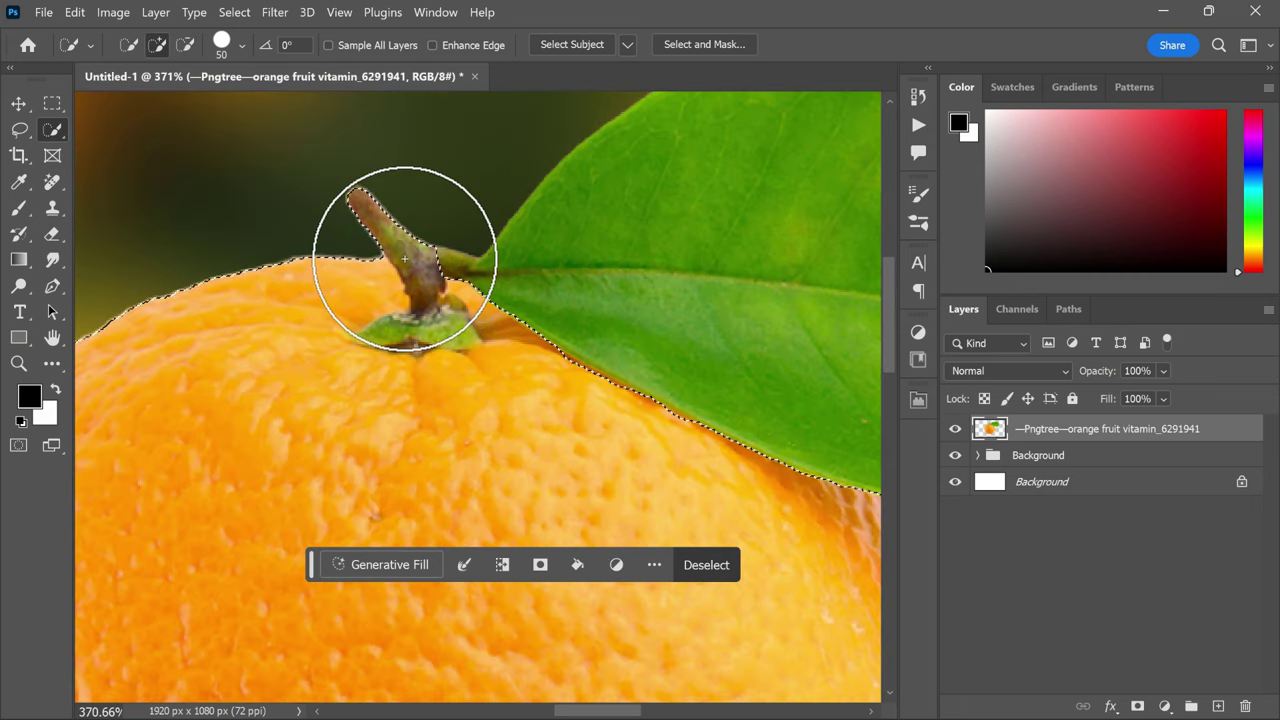
left_click_drag(408, 251, 377, 220)
key("bracketleft")
key("bracketleft")
key("bracketleft")
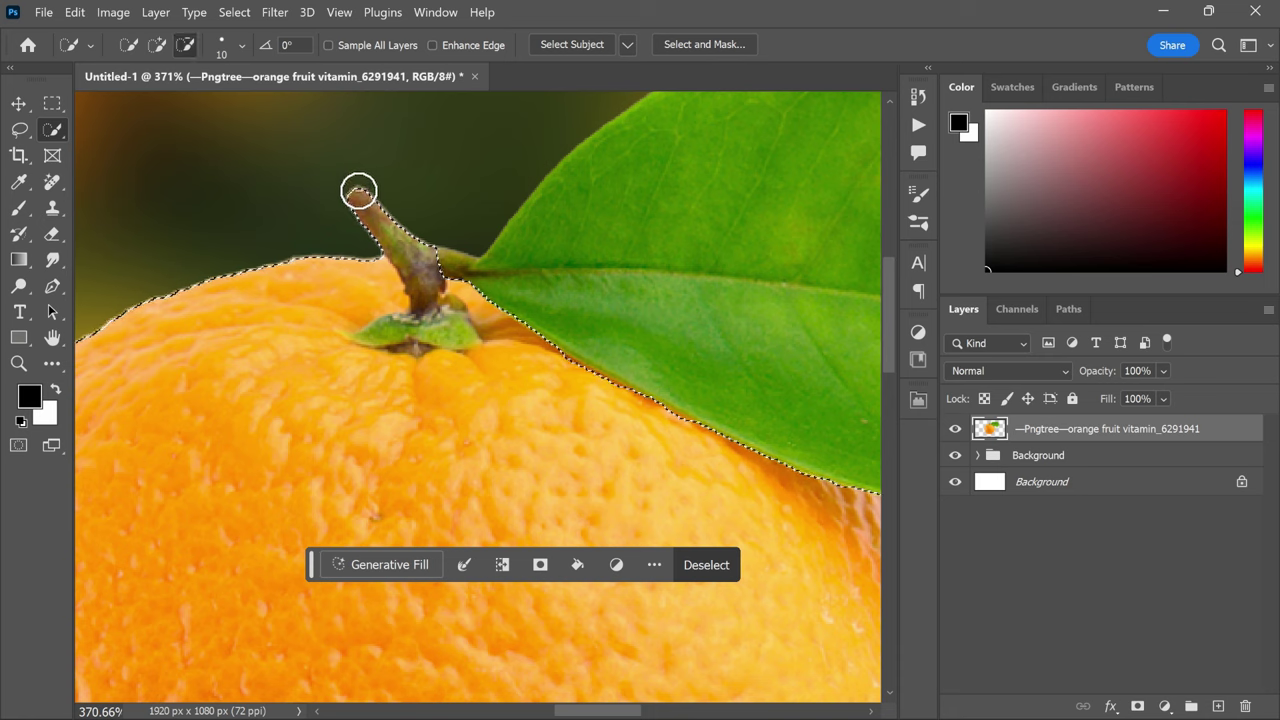
mouse_move(433, 320)
left_mouse_down()
mouse_move(376, 333)
mouse_move(443, 314)
left_mouse_up()
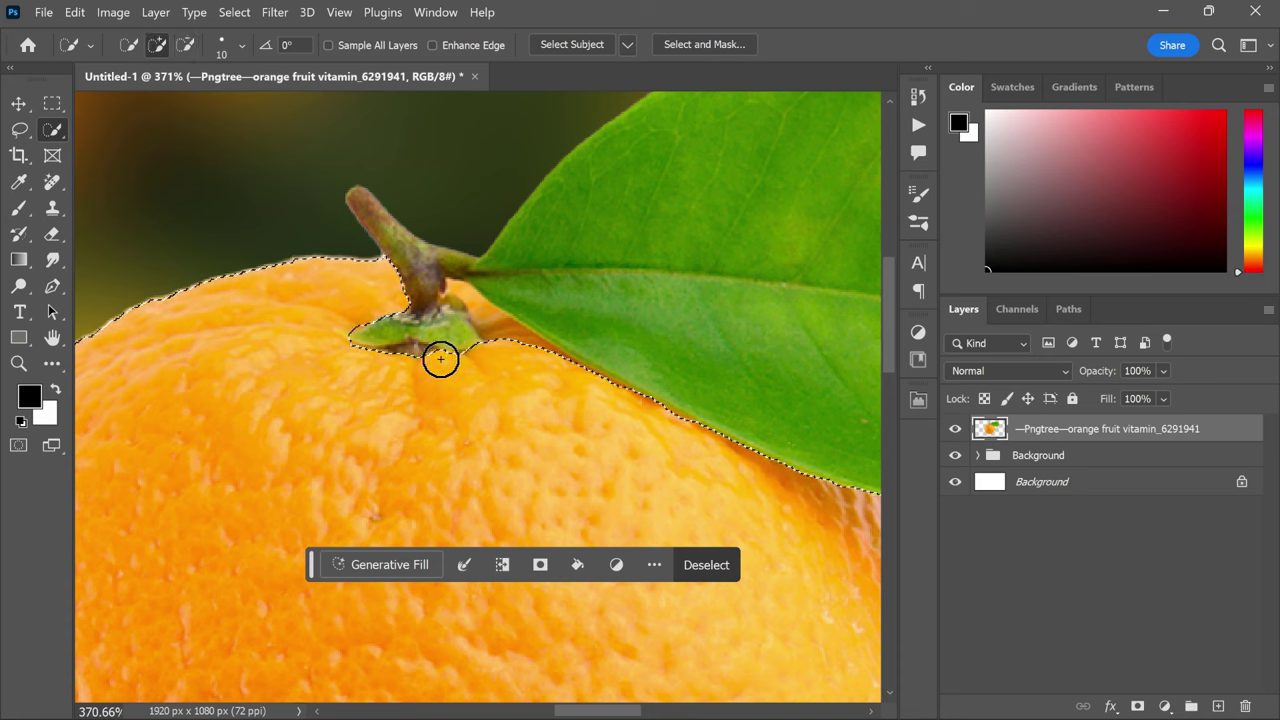
- Refine the selection edge between stem and leaf and along the orange's top-left
left_click_drag(507, 342, 487, 320)
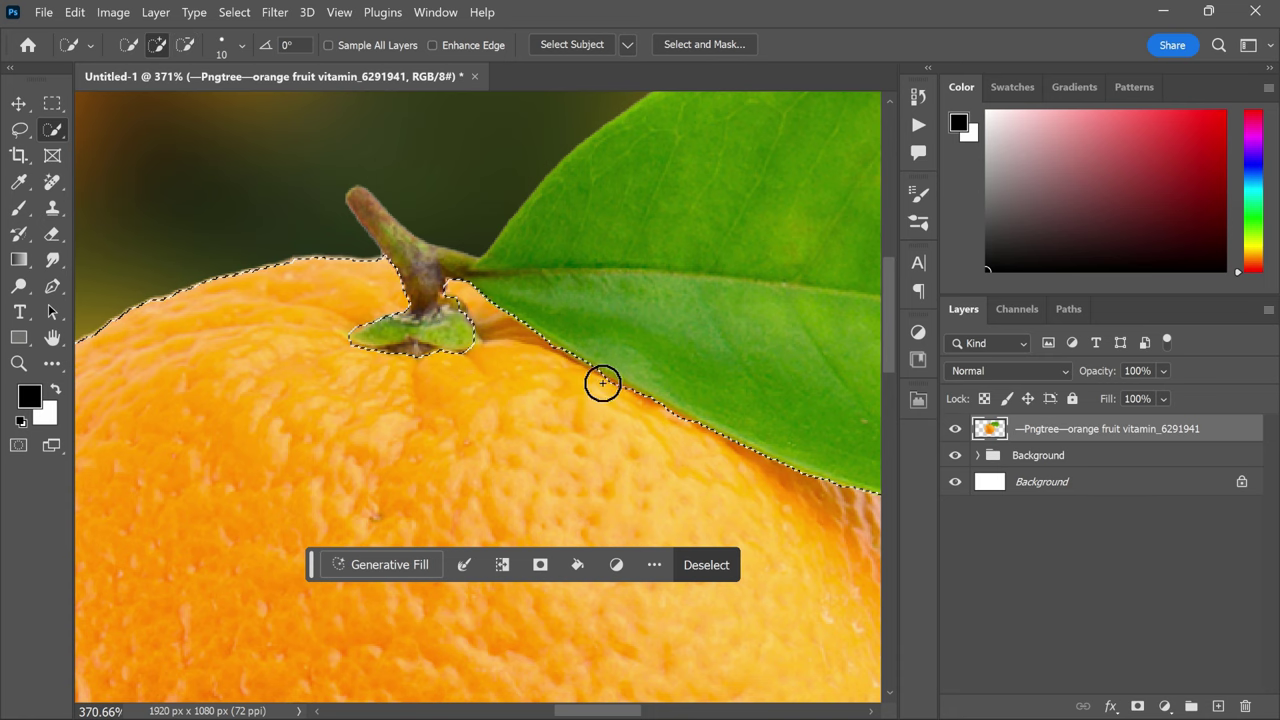
left_click_drag(694, 435, 574, 350)
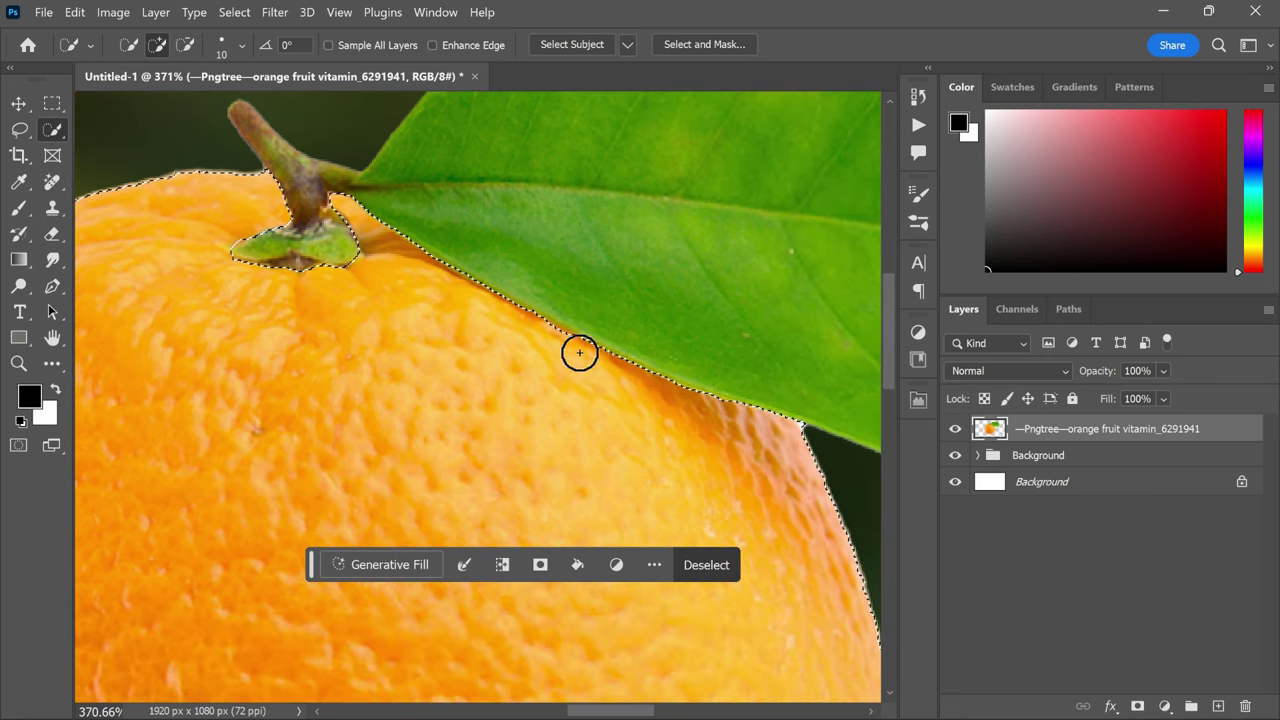
mouse_move(415, 308)
left_mouse_down()
mouse_move(471, 334)
mouse_move(426, 282)
left_mouse_up()
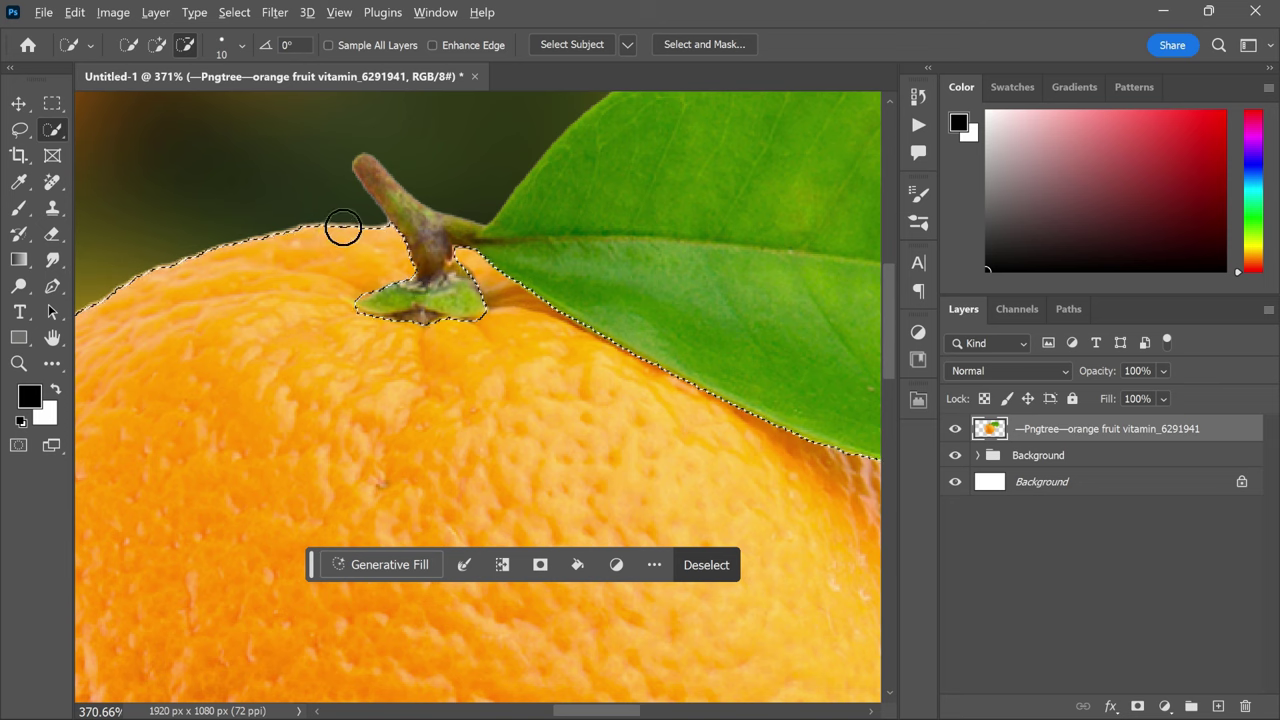
scroll(343, 223, "down", 3)
left_click_drag(314, 248, 528, 234)
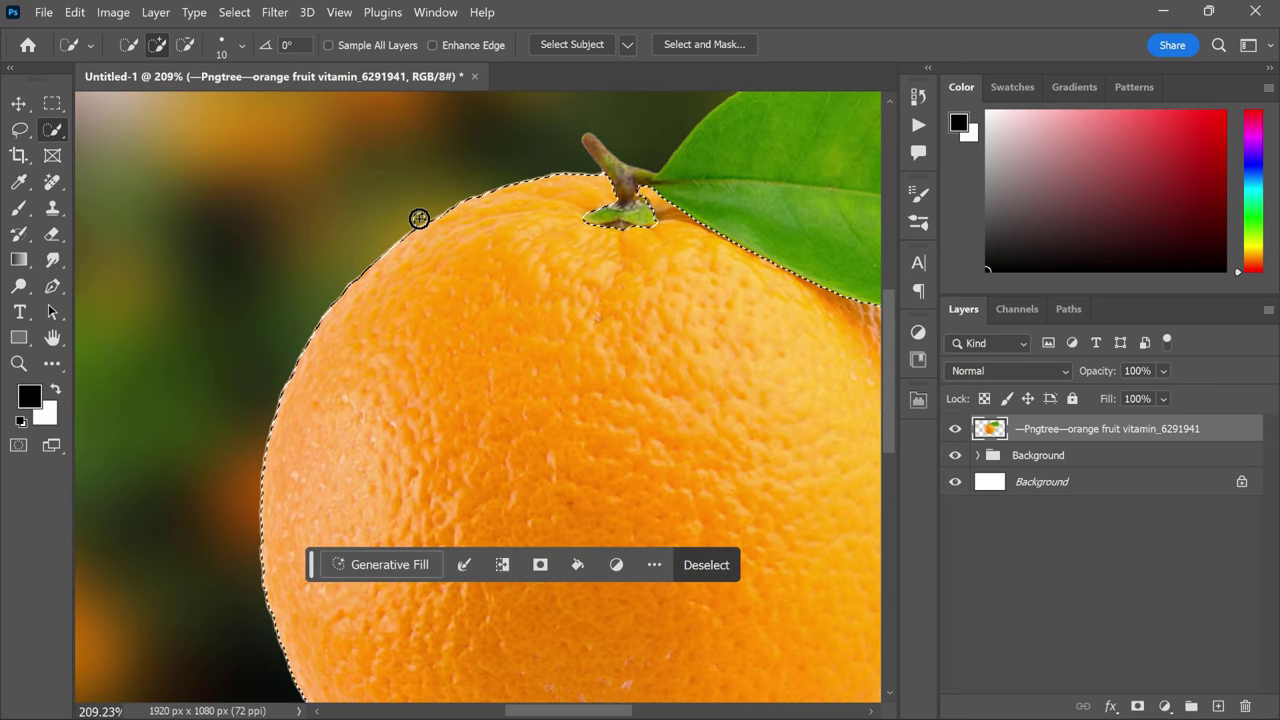
mouse_move(523, 180)
left_mouse_down()
mouse_move(336, 271)
mouse_move(294, 460)
left_mouse_up()
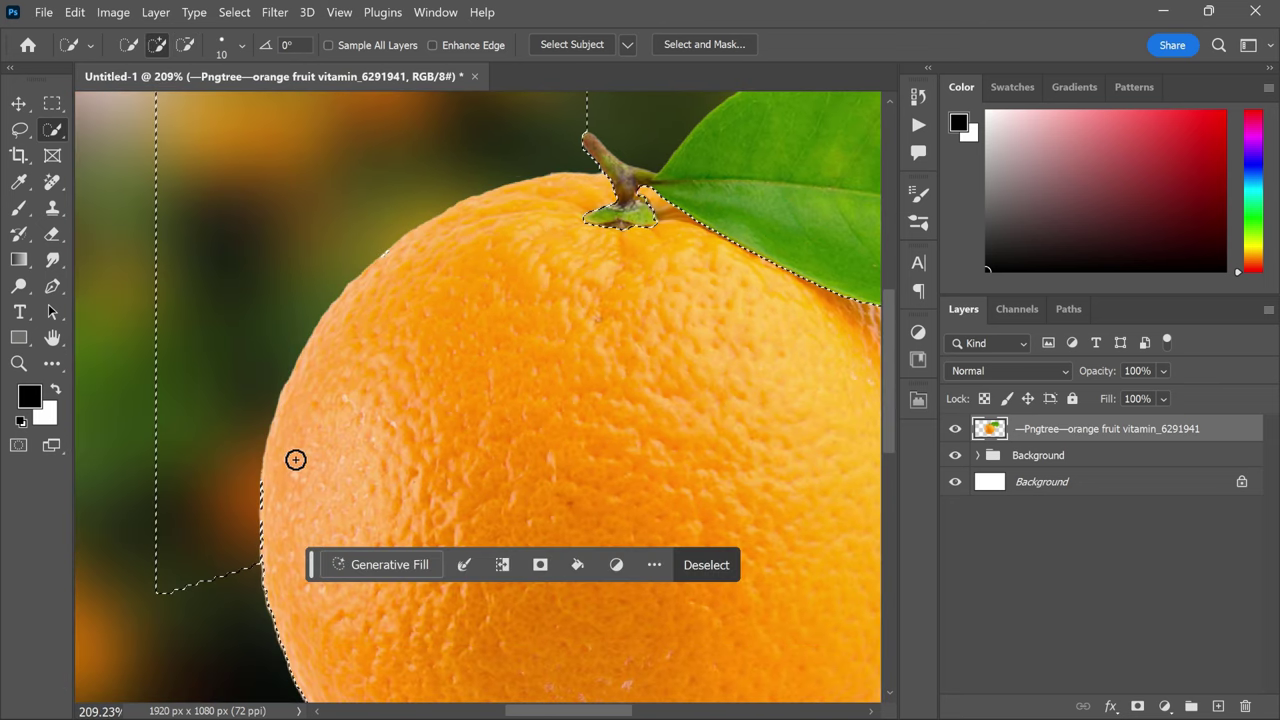
key("ctrl+z")
scroll(514, 309, "down", 3)
scroll(540, 314, "down", 1)
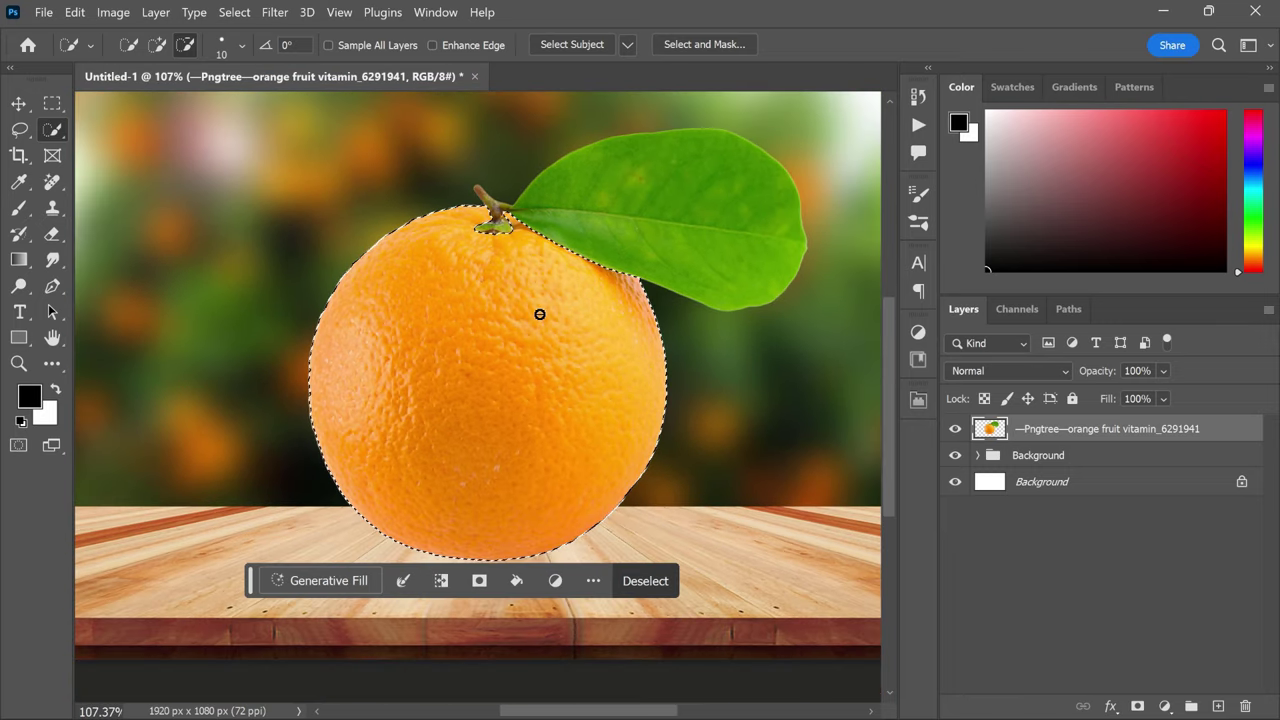
- Subtract the orange's lower half from the selection and copy the upper half to Layer 1
right_click(52, 103)
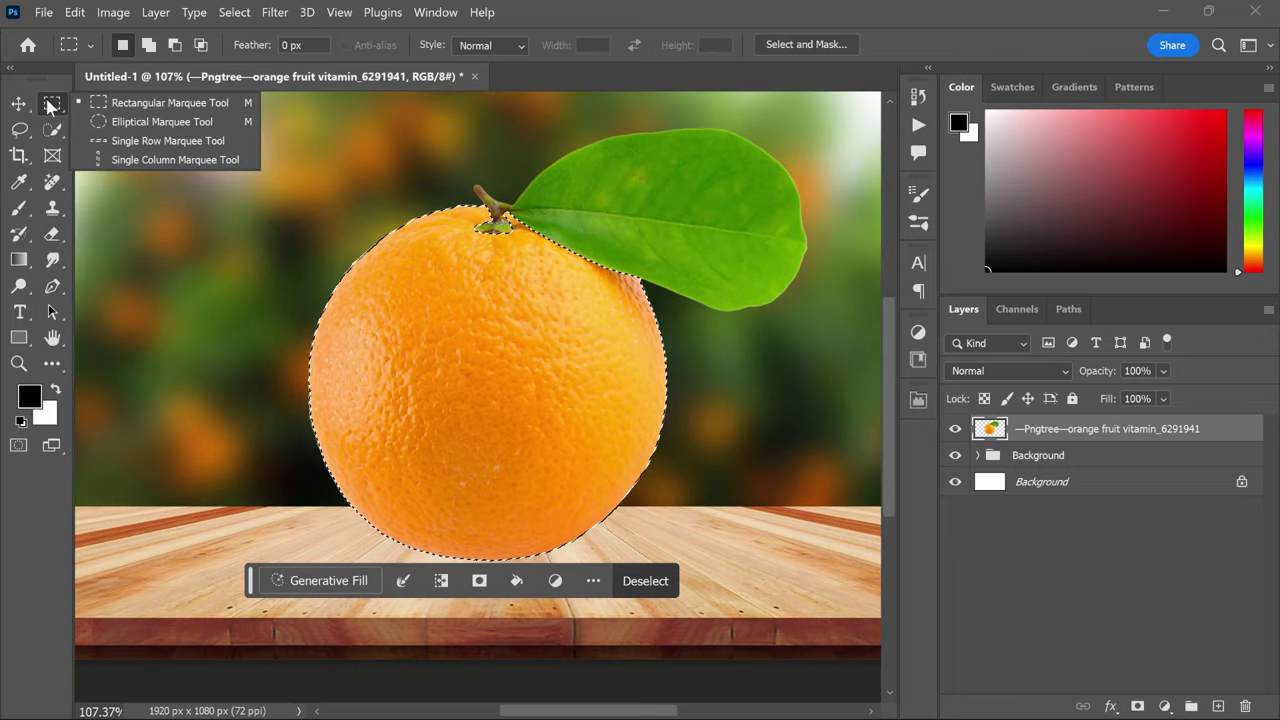
left_click(120, 98)
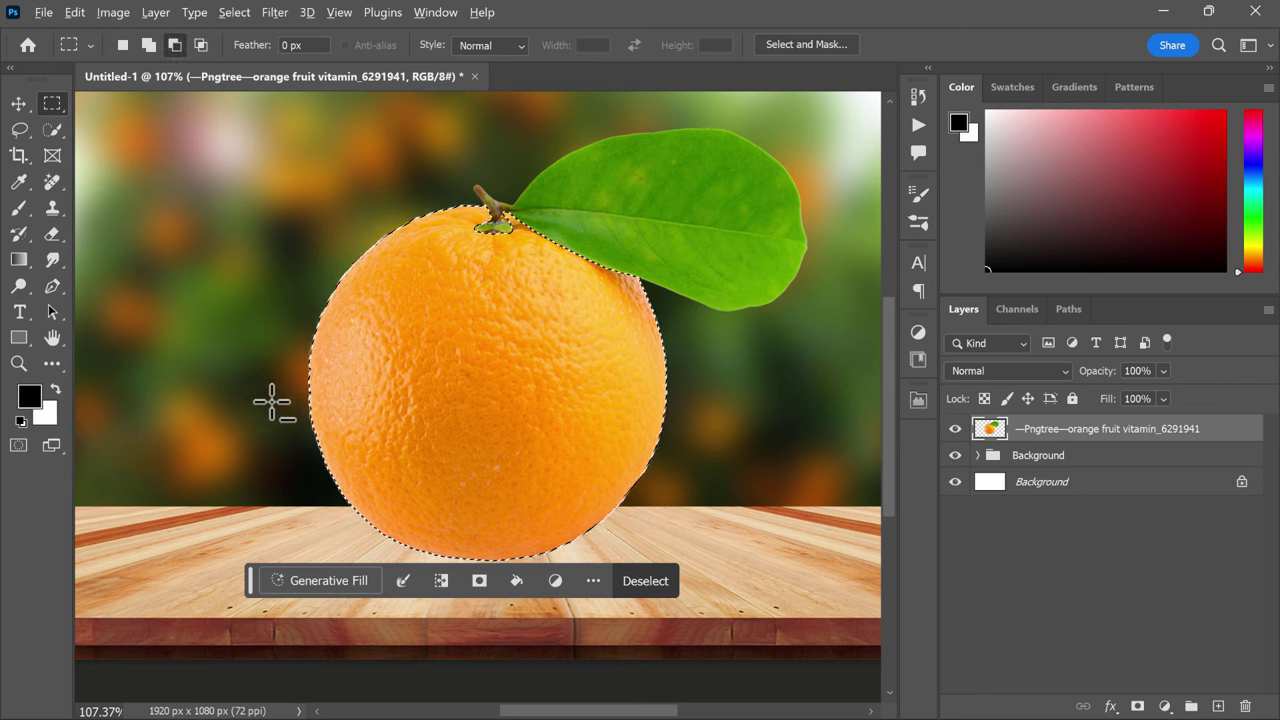
key("alt")
left_click_drag(272, 410, 740, 580)
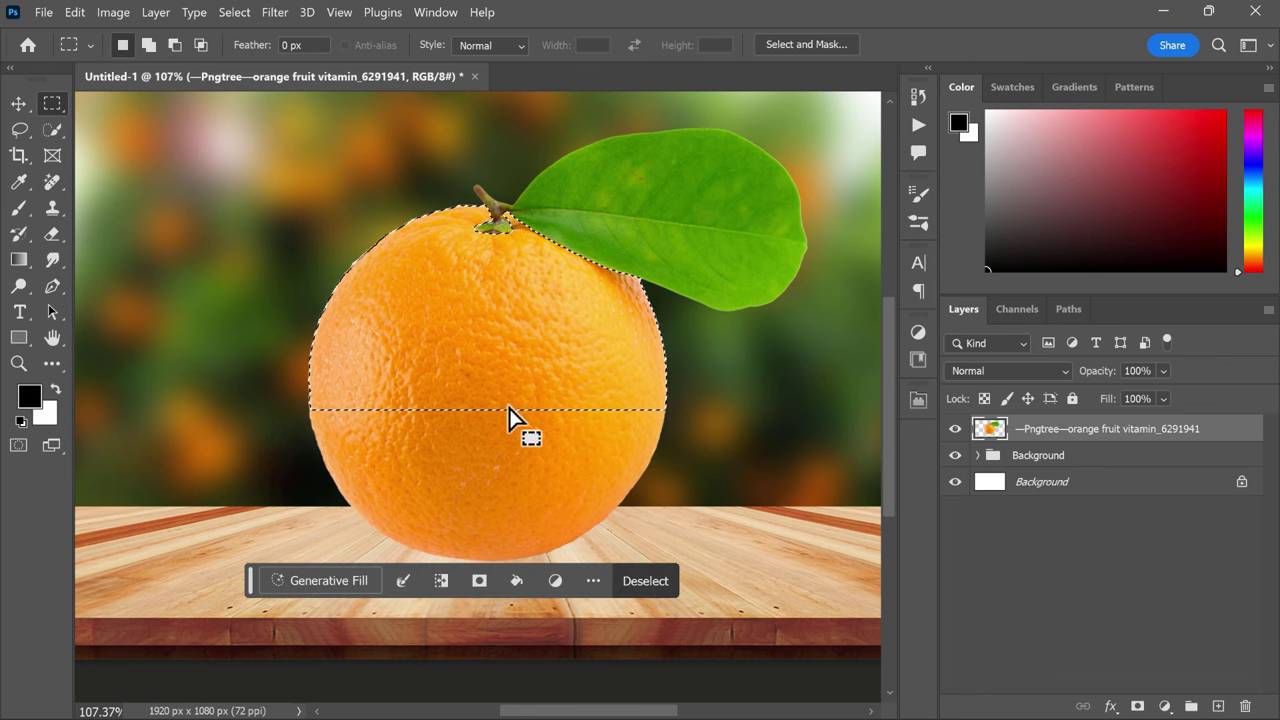
key("ctrl+j")
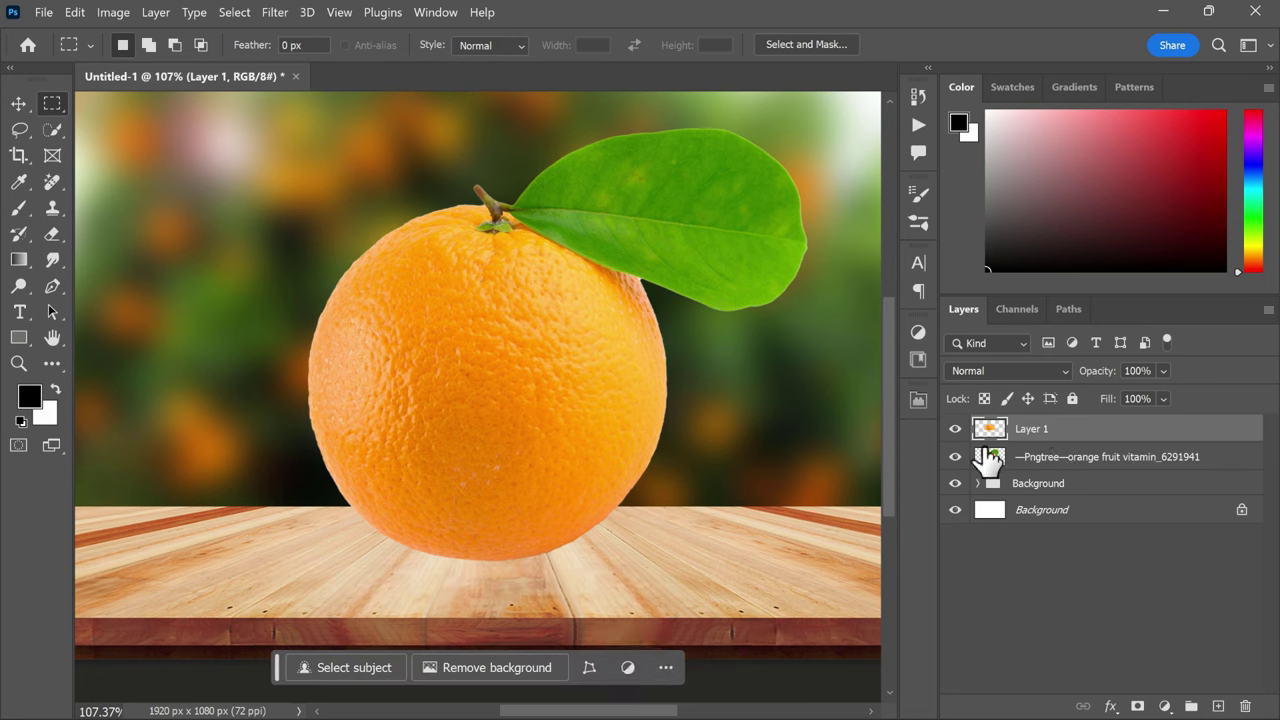
- Hide the original orange layer and set Layer 1's blend mode to Screen
left_click(955, 457)
left_click(990, 371)
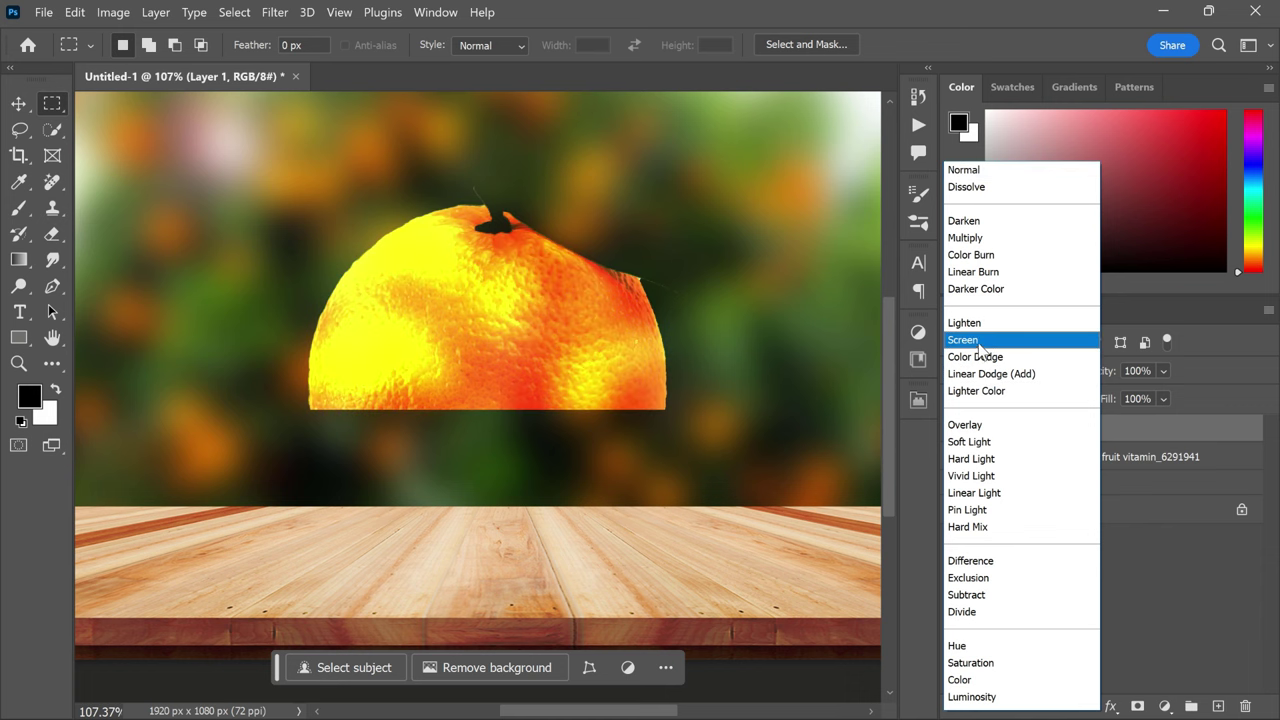
left_click(978, 344)
left_click(113, 12)
mouse_move(142, 60)
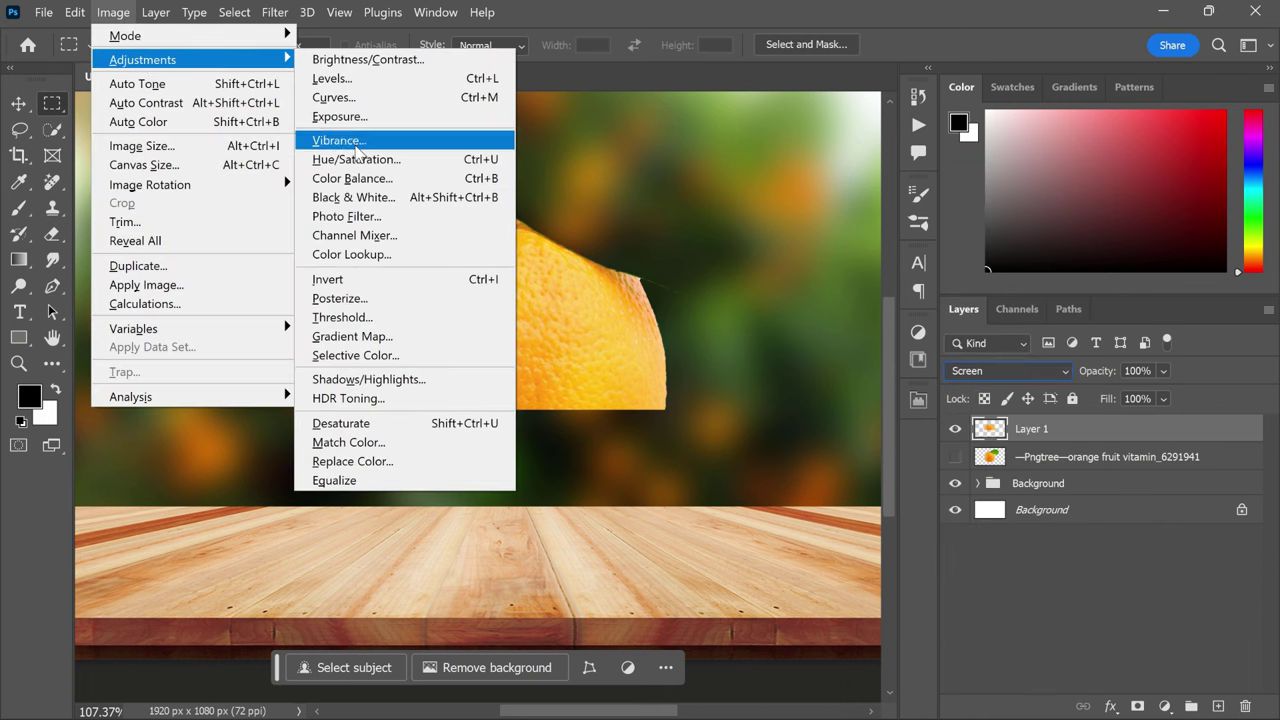
- Desaturate Layer 1 and apply Levels with input values 94, 0.58 and 196
left_click(337, 428)
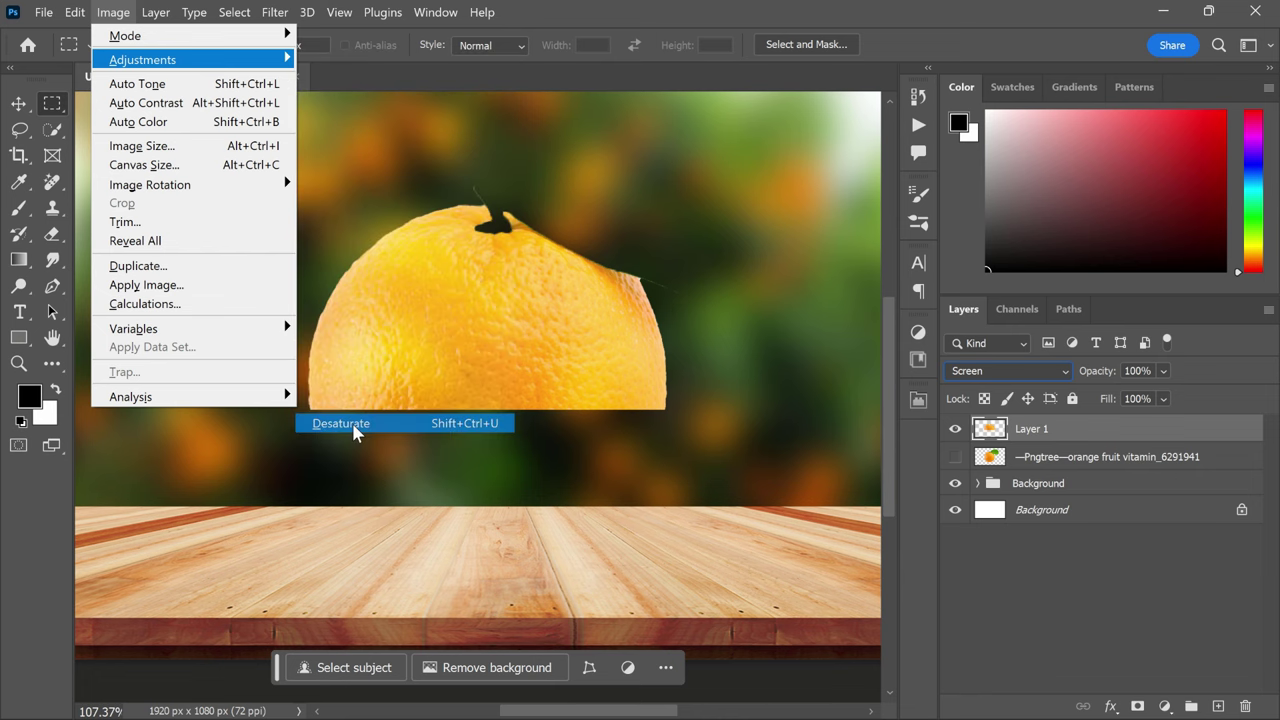
left_click(112, 14)
mouse_move(125, 36)
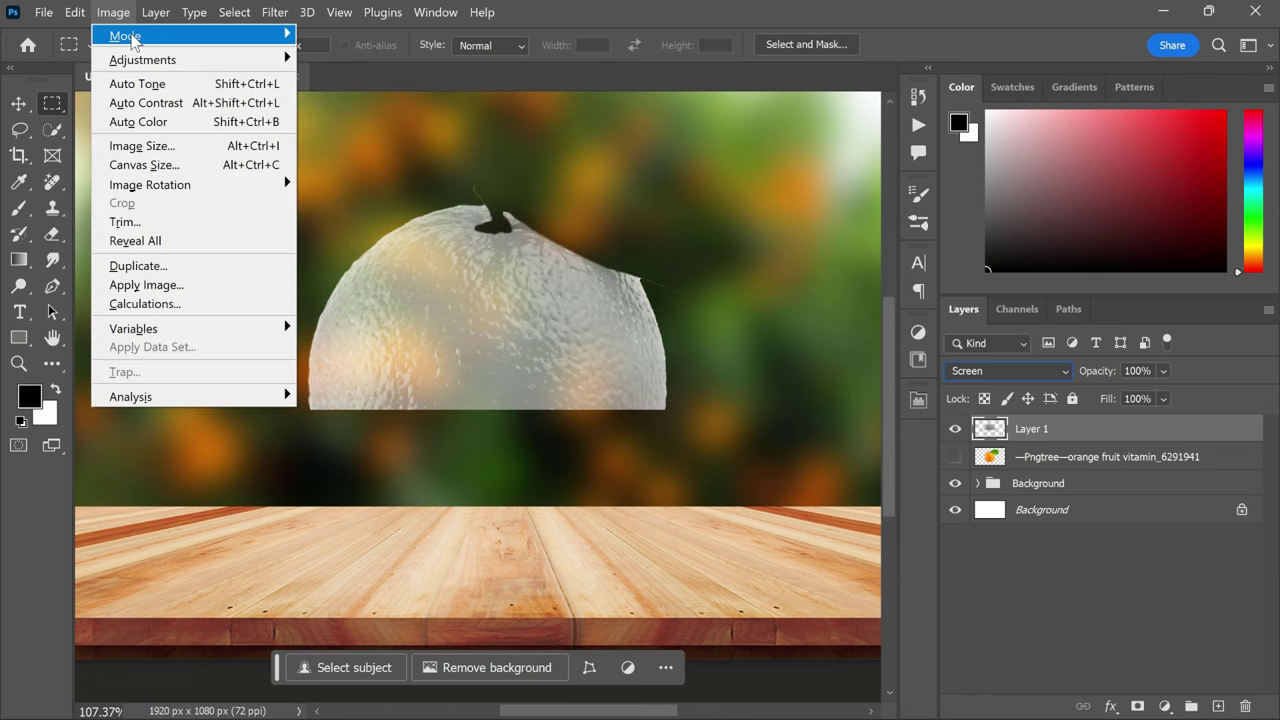
left_click(340, 78)
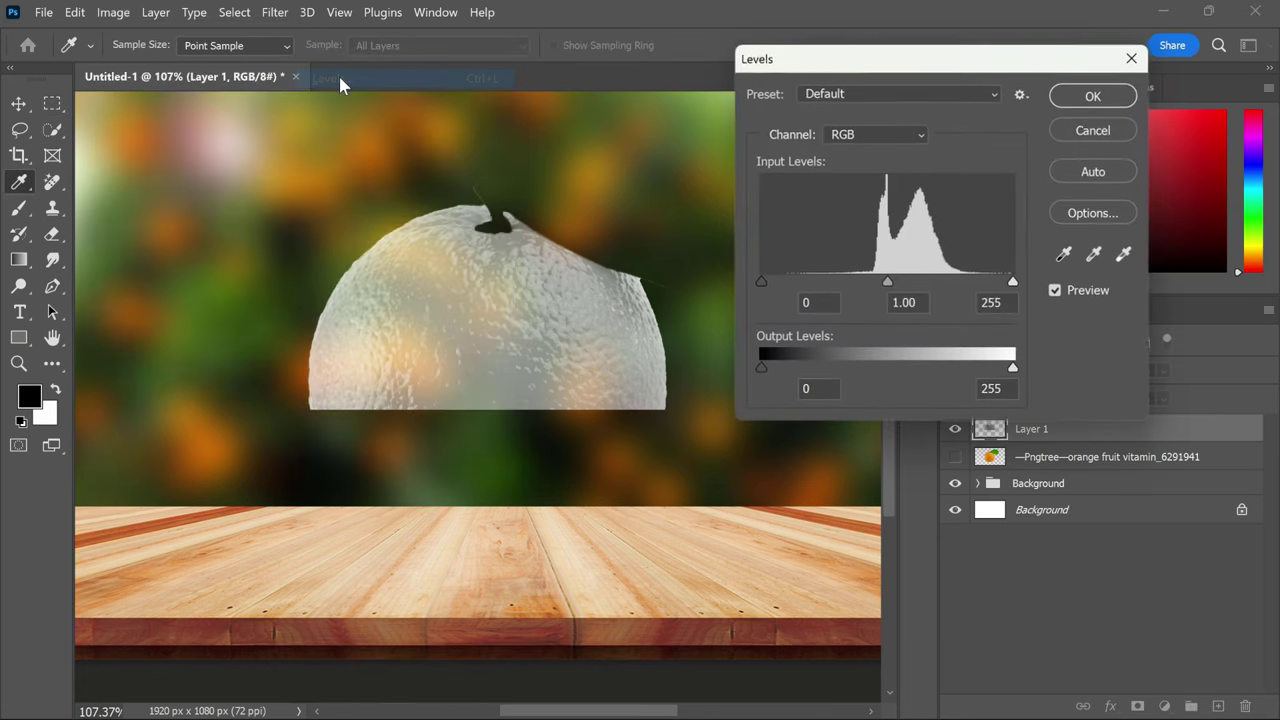
left_click_drag(758, 284, 829, 290)
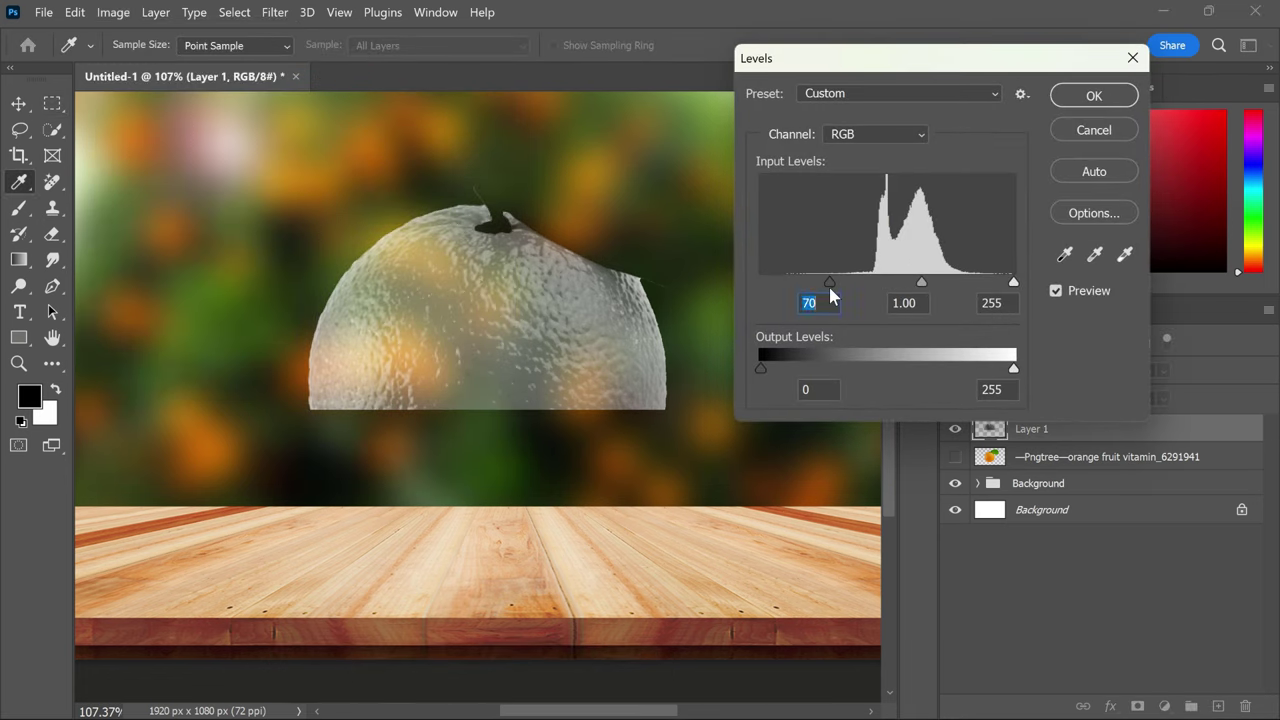
left_click_drag(1006, 290, 931, 287)
left_click_drag(829, 285, 953, 288)
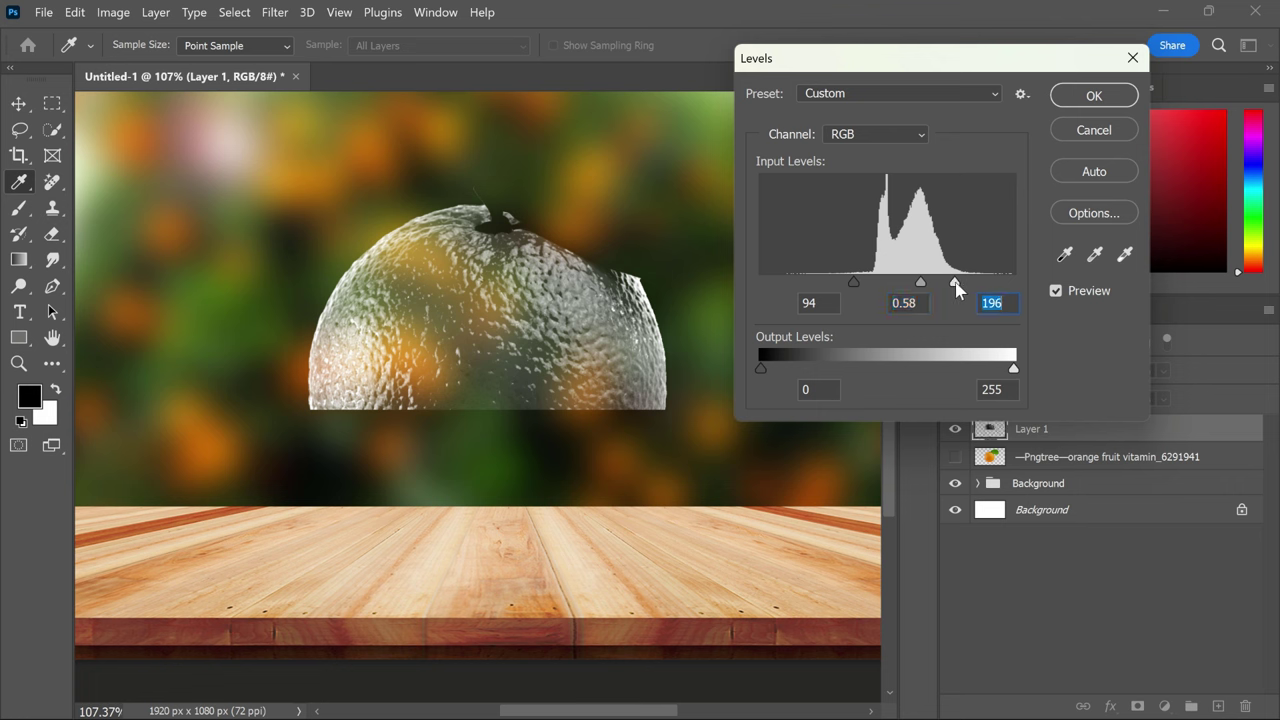
left_click(1094, 96)
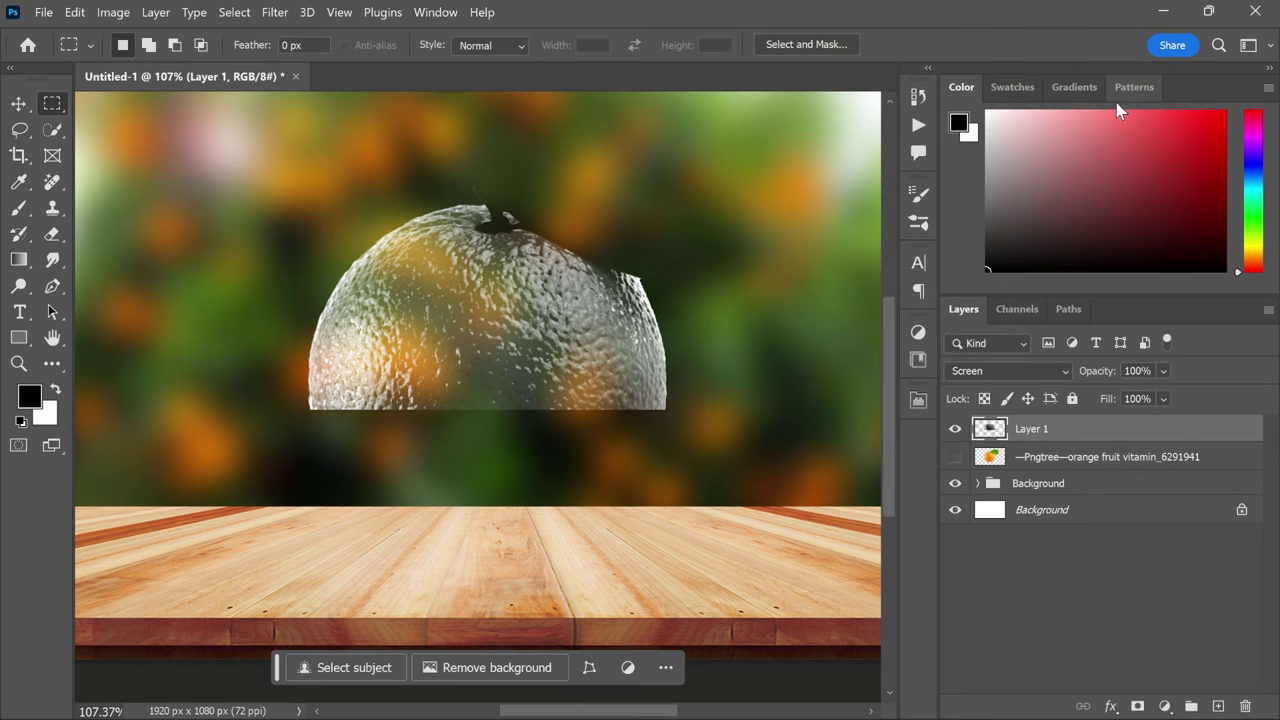
- Show the orange layer and give it an inverted mask from Layer 1's pixels, hiding its top half
left_click(954, 457)
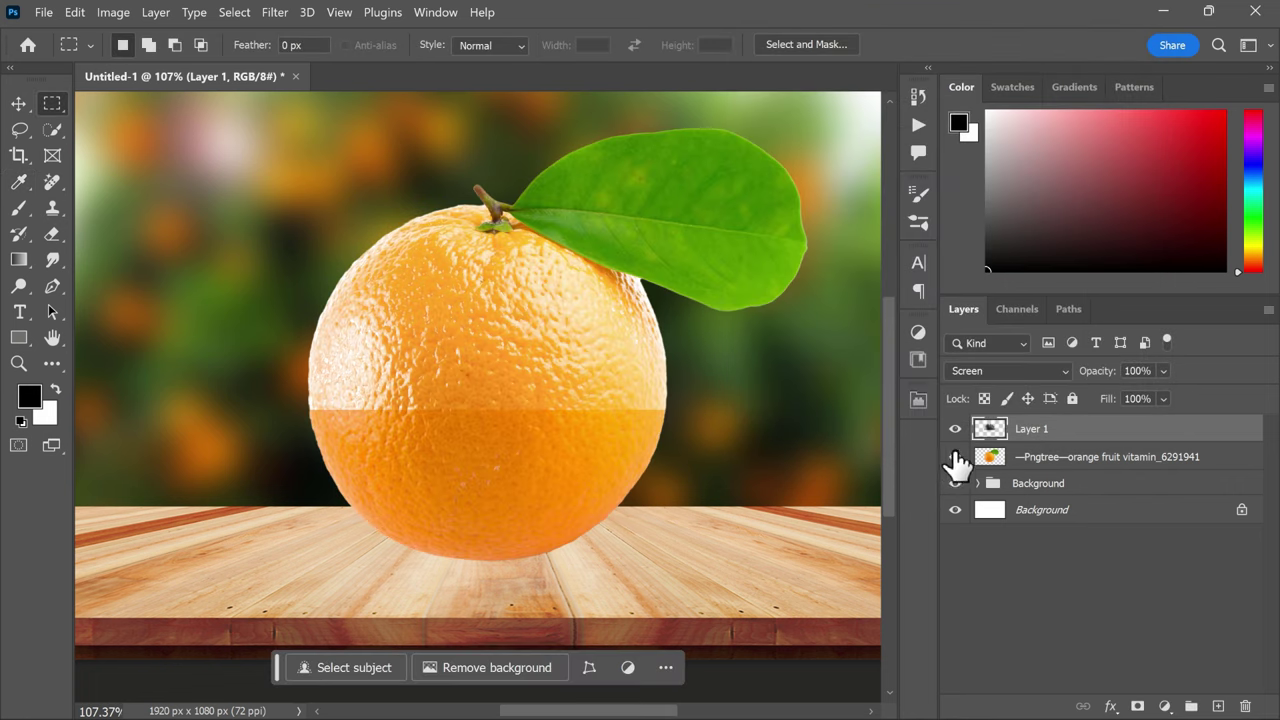
right_click(995, 430)
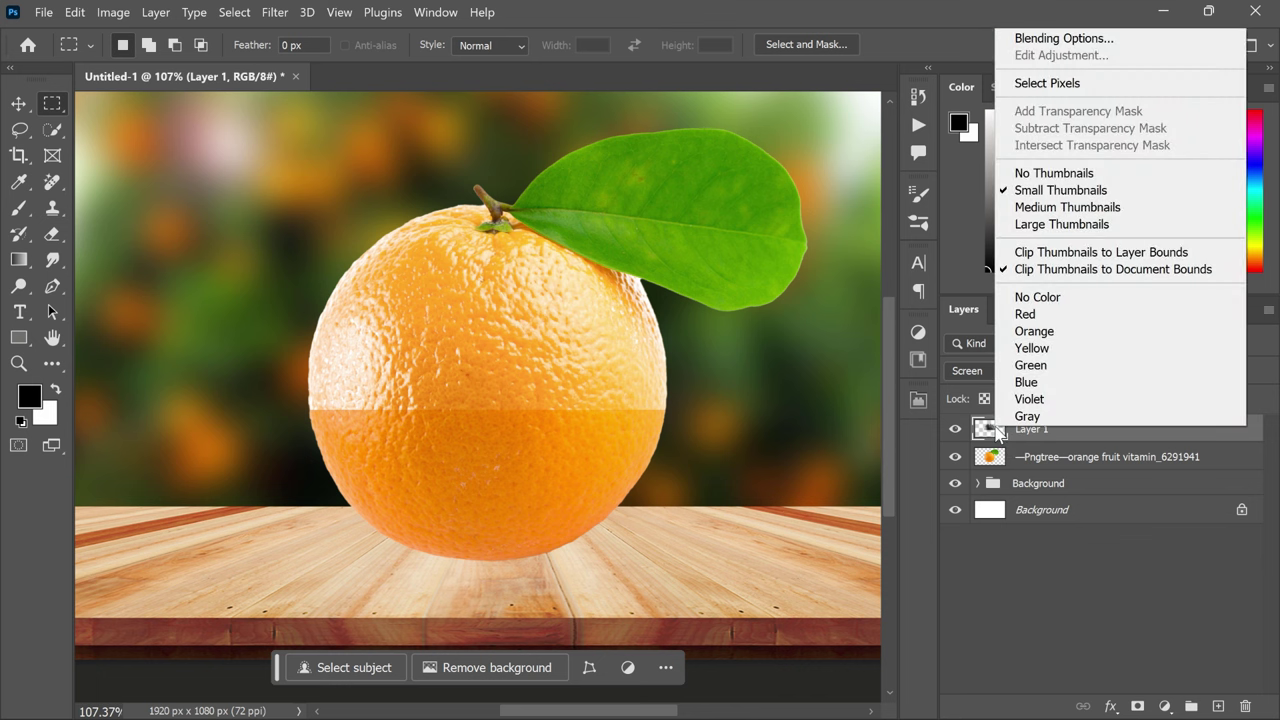
left_click(1037, 86)
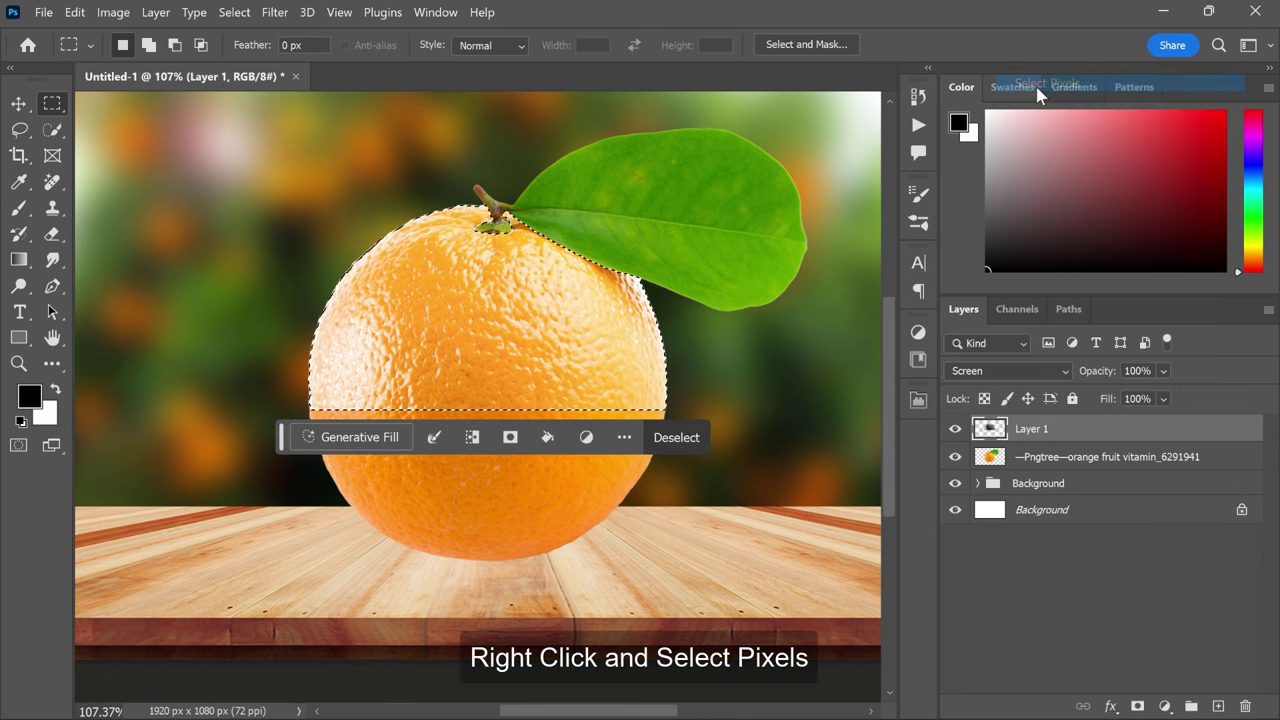
left_click(1012, 460)
left_click(1137, 706)
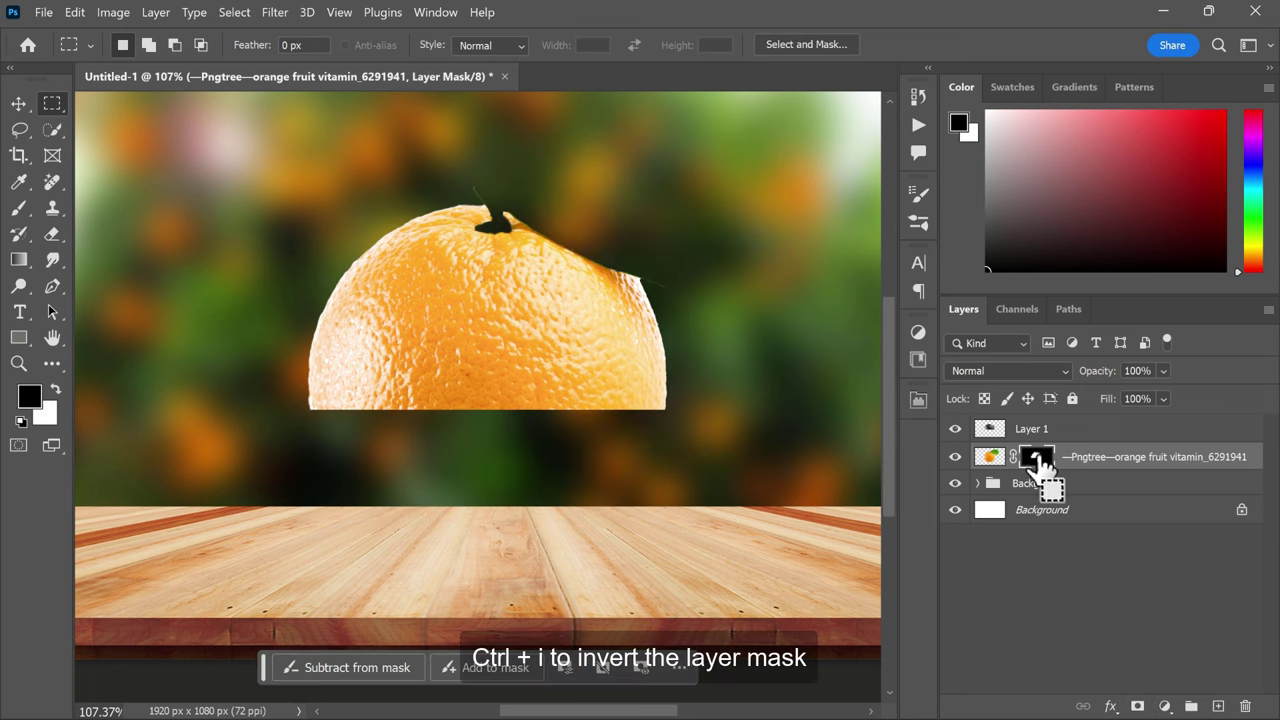
key("ctrl+i")
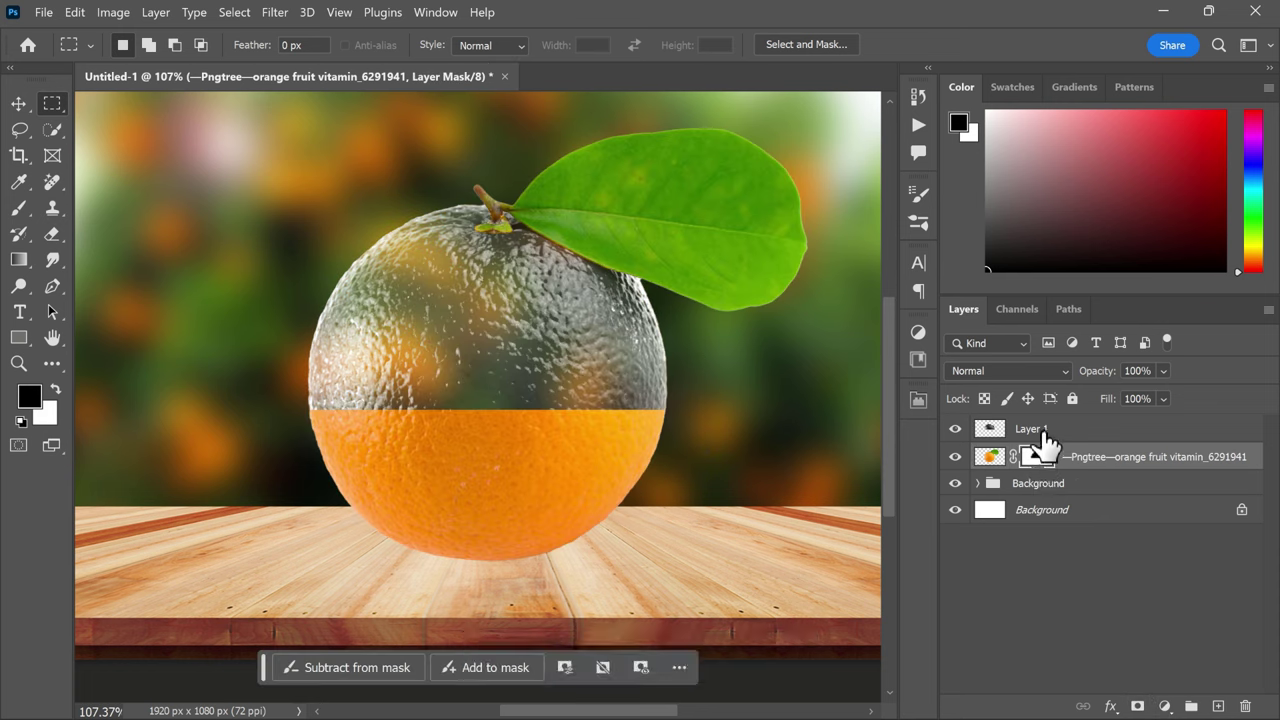
left_click(1043, 444)
key("v")
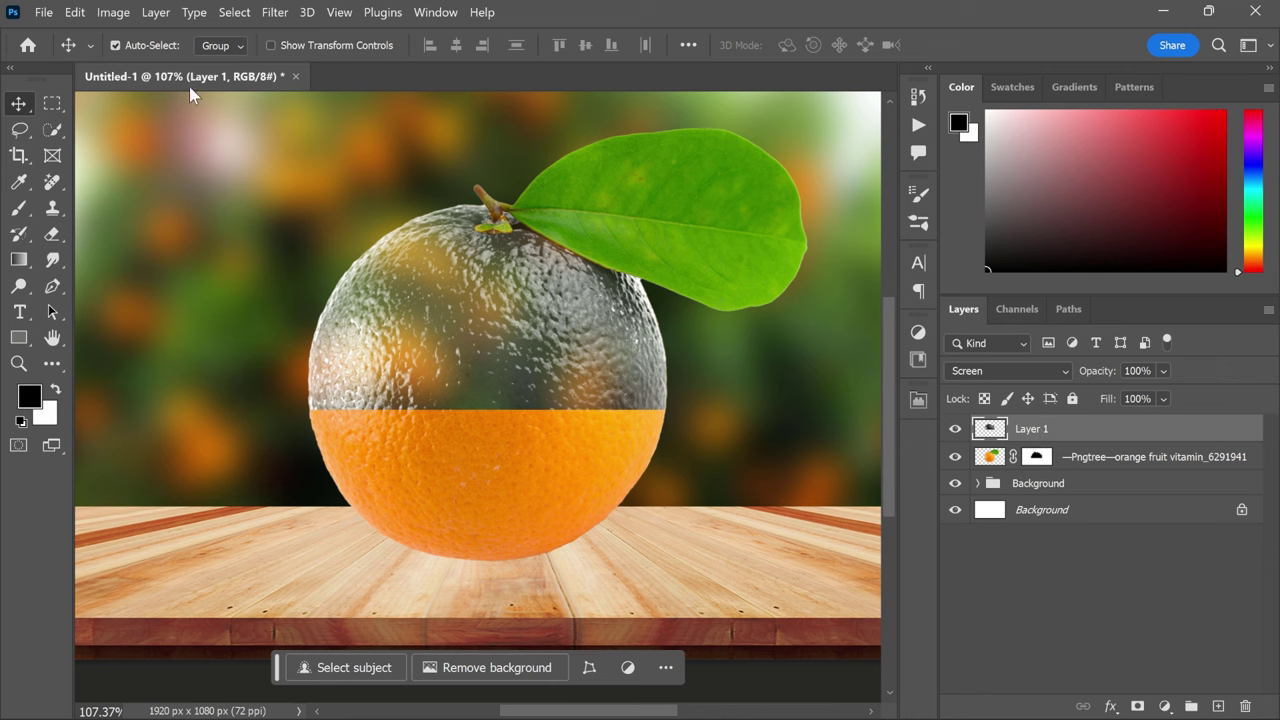
- Place the pngwing.com orange slice image into the document
left_click(44, 12)
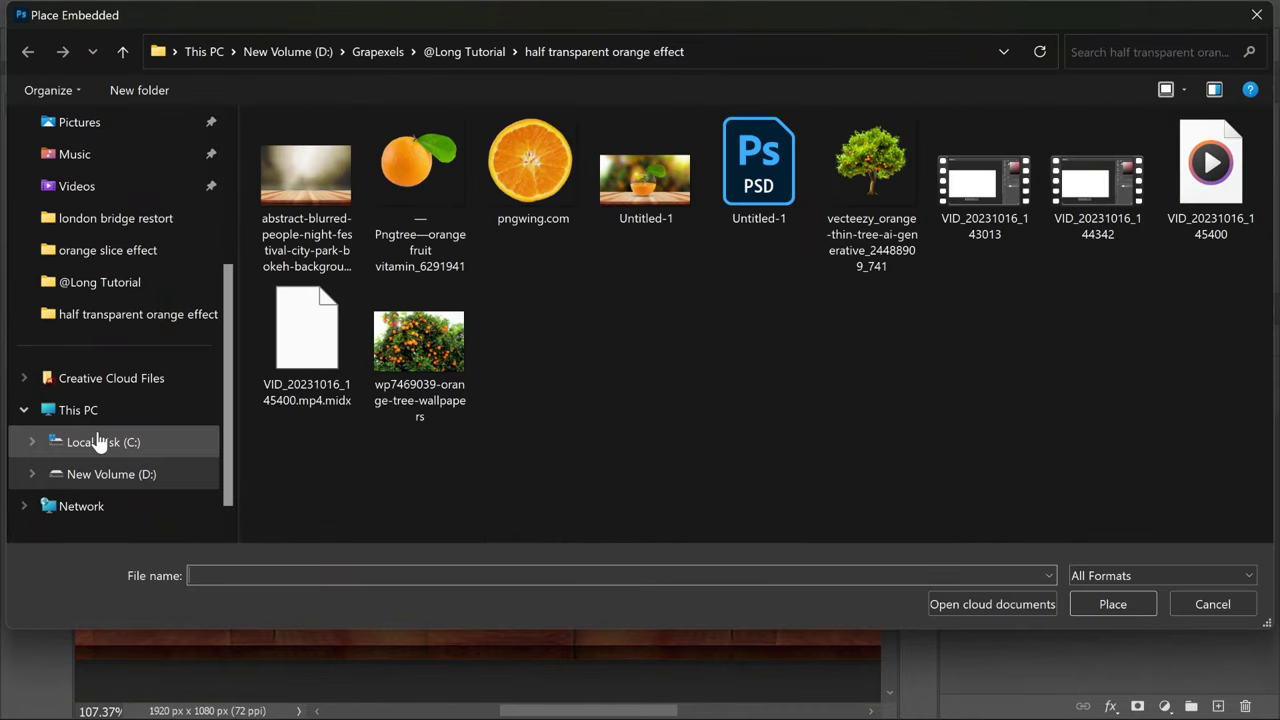
left_click(521, 189)
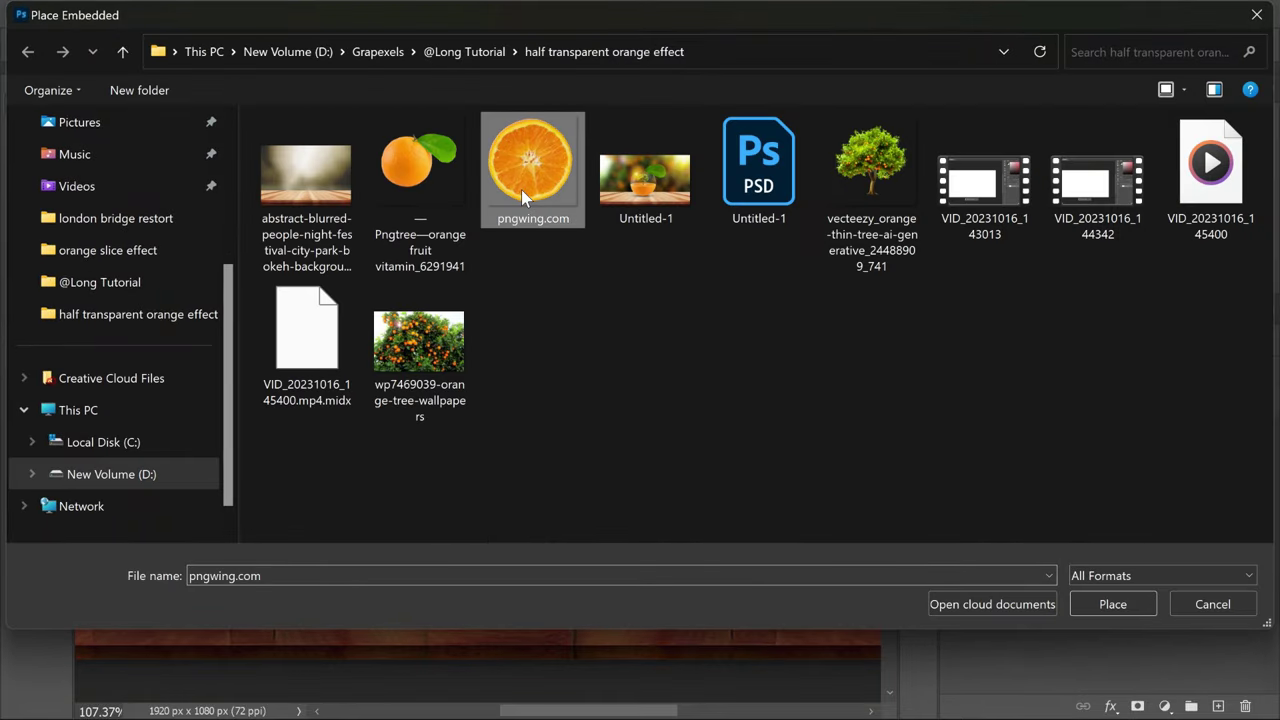
left_click(1112, 604)
- Enlarge, widen and slant the slice to fit across the orange's middle
mouse_move(476, 260)
left_mouse_down()
mouse_move(483, 186)
mouse_move(478, 437)
mouse_move(470, 406)
left_mouse_up()
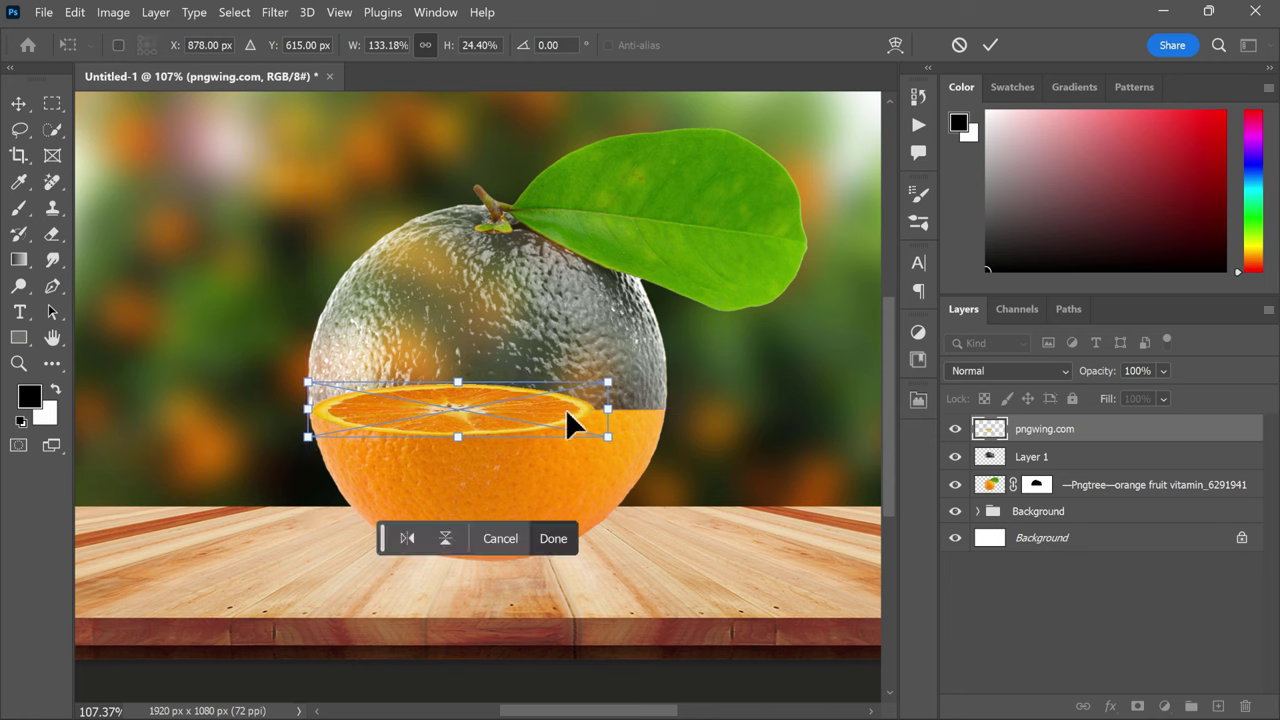
mouse_move(608, 381)
left_mouse_down()
mouse_move(683, 374)
mouse_move(683, 410)
left_mouse_up()
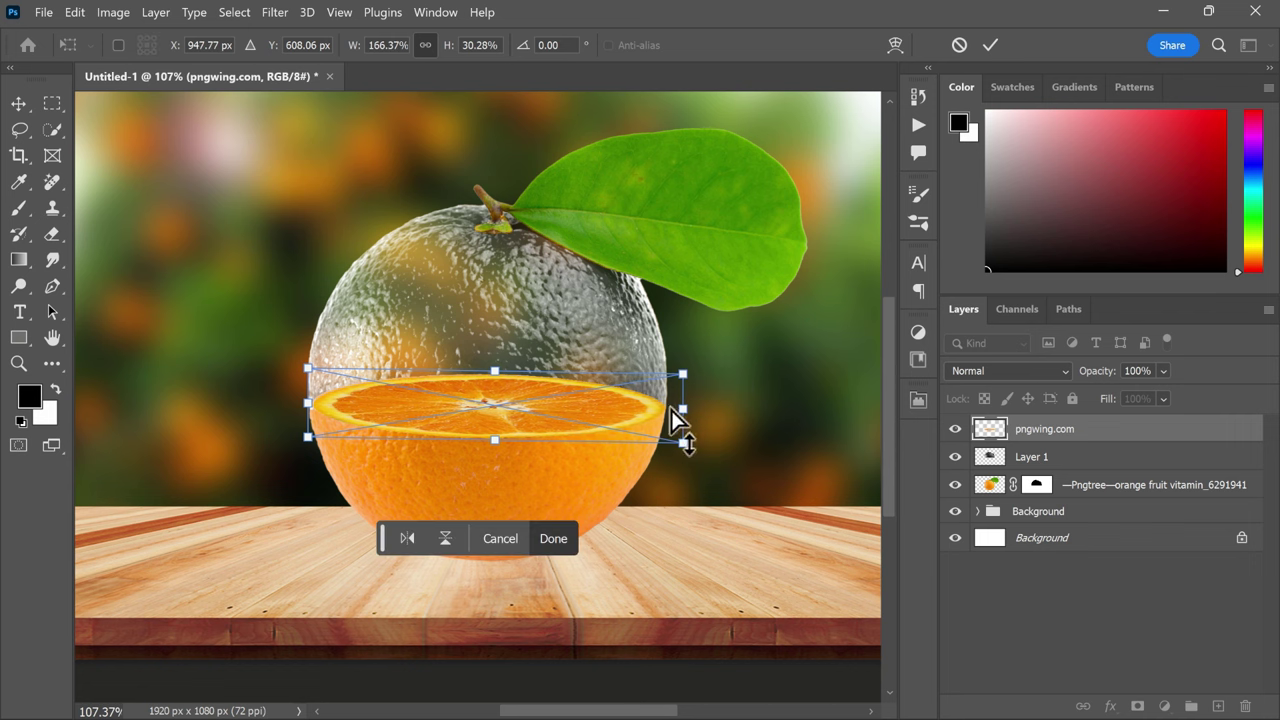
scroll(324, 398, "up", 2)
scroll(300, 410, "up", 3)
left_click_drag(296, 399, 314, 366)
scroll(318, 362, "down", 2)
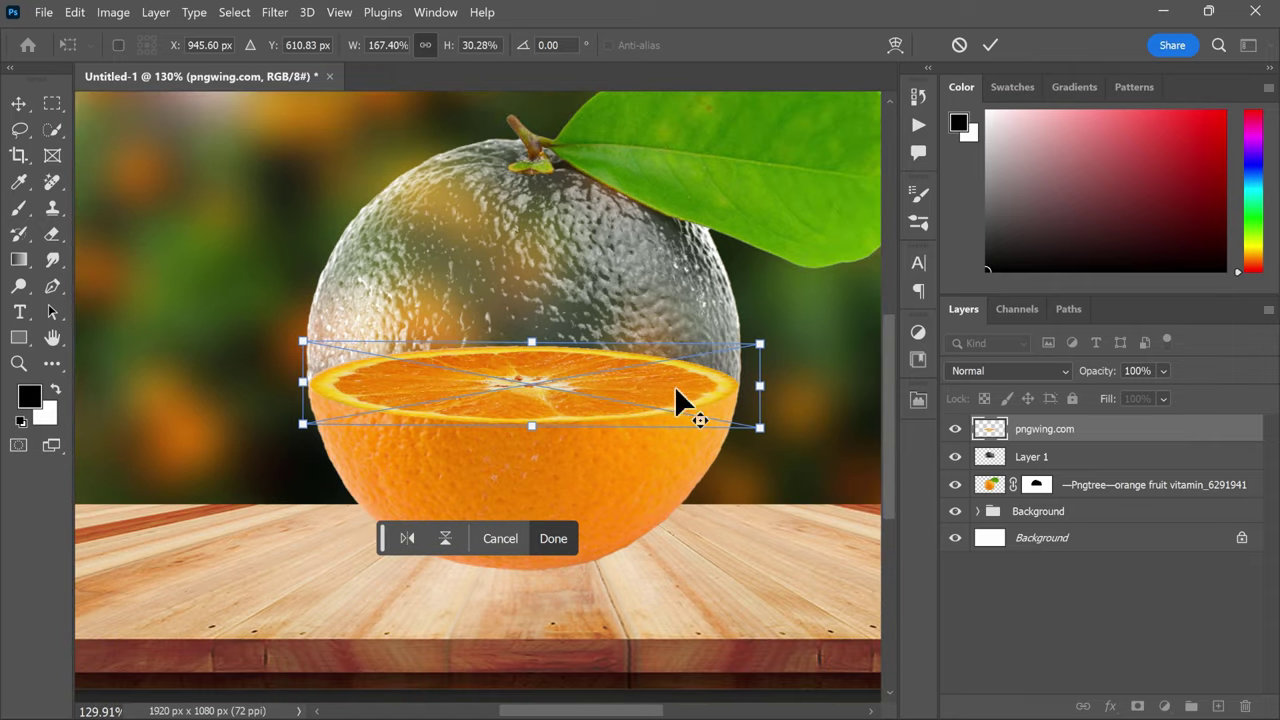
scroll(760, 405, "up", 2)
- Commit the slice's transform, then skew its left edge slightly and apply again
left_click(988, 46)
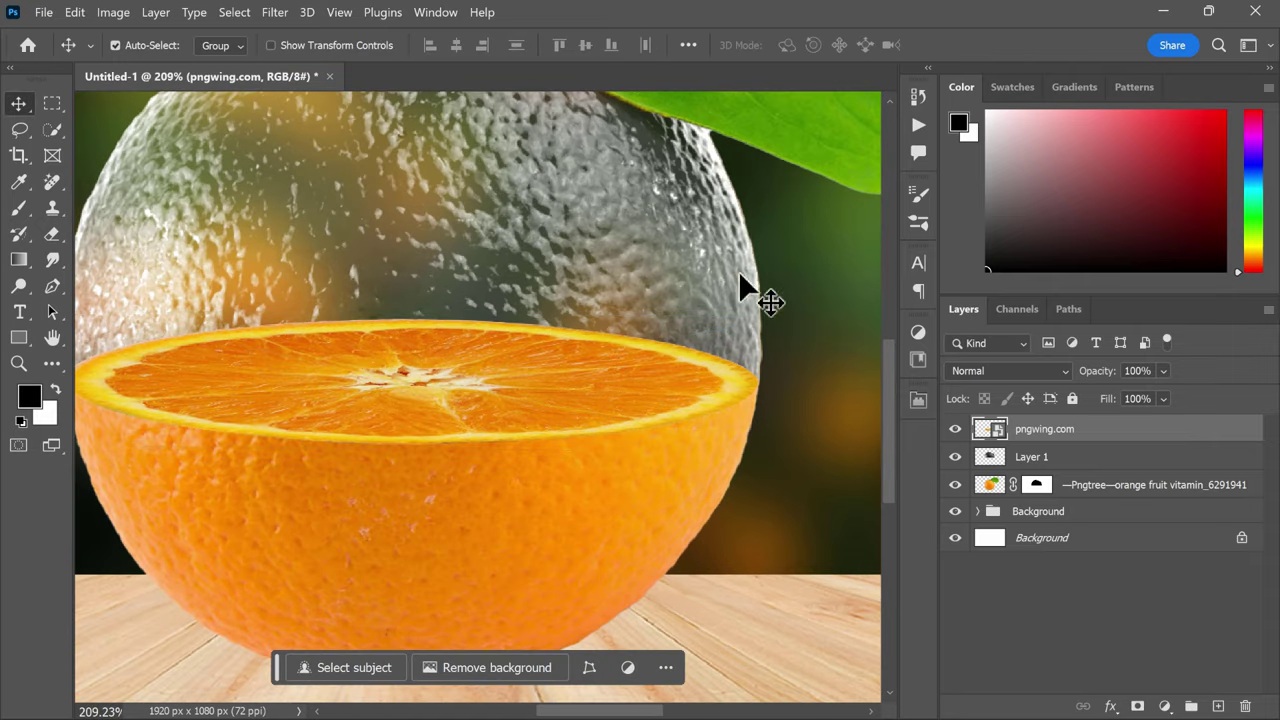
scroll(672, 382, "down", 1)
scroll(669, 376, "down", 1)
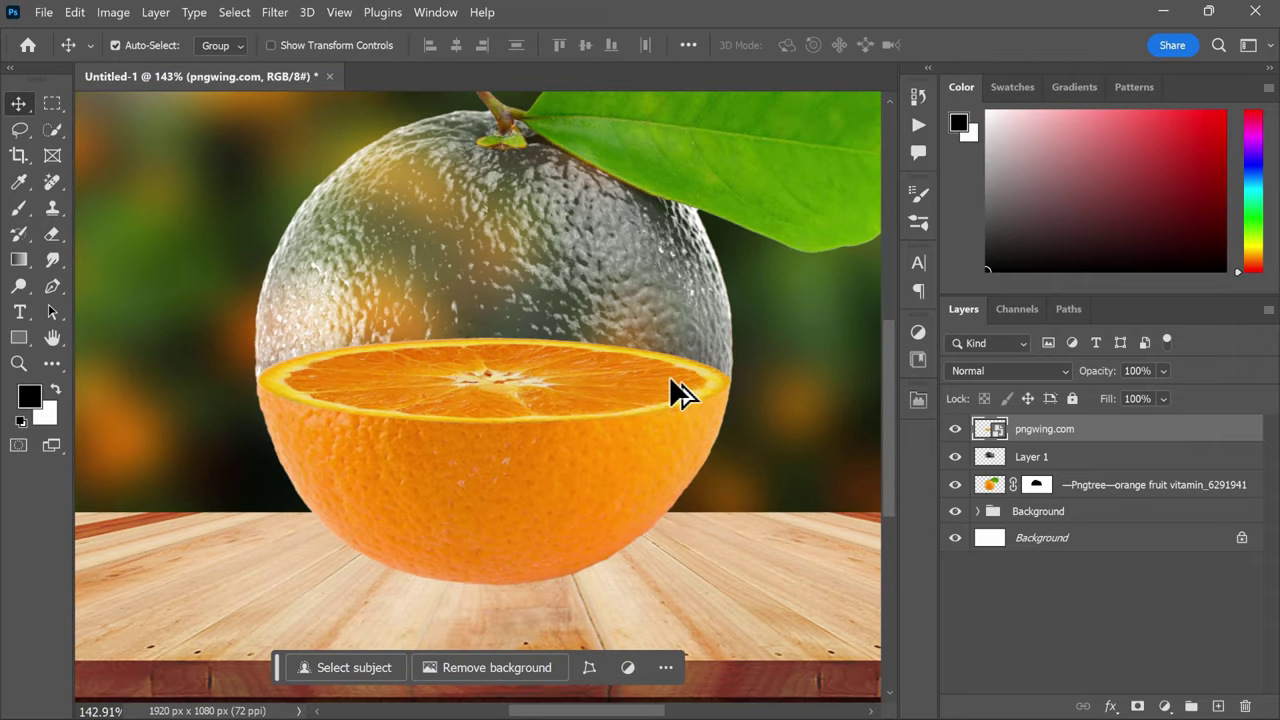
key("ctrl+t")
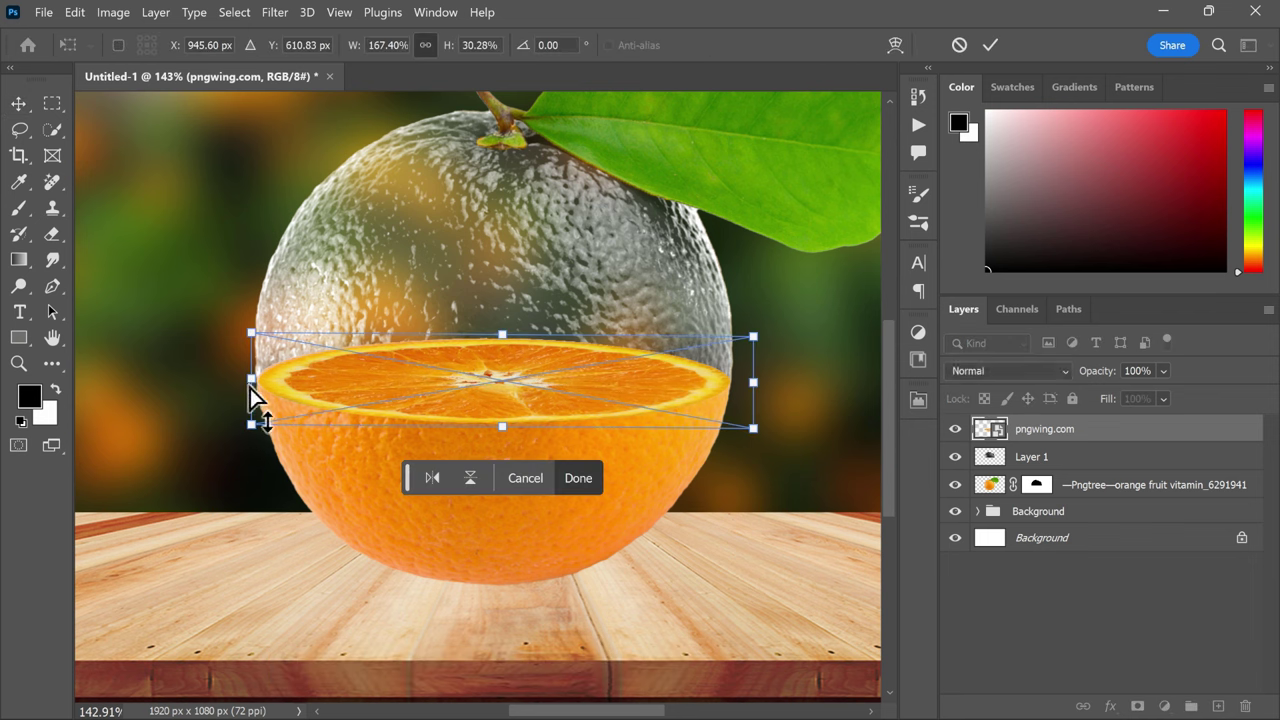
left_click_drag(253, 398, 253, 385)
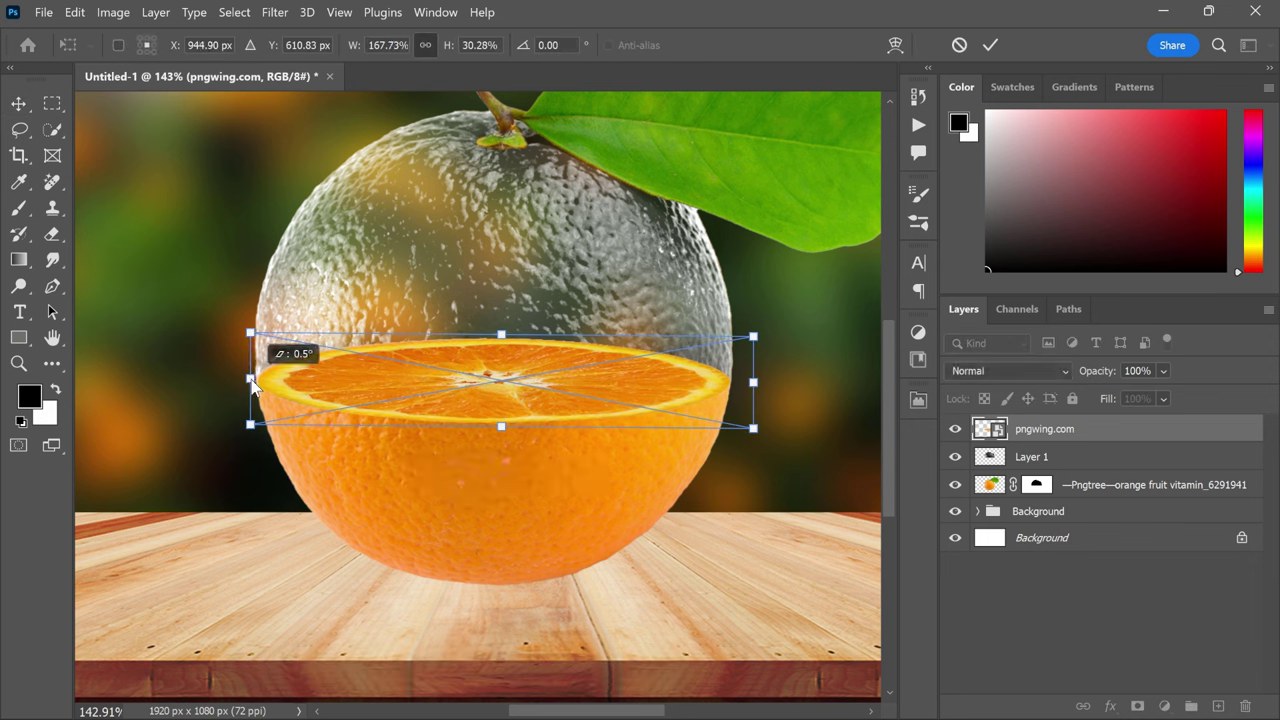
left_click(990, 45)
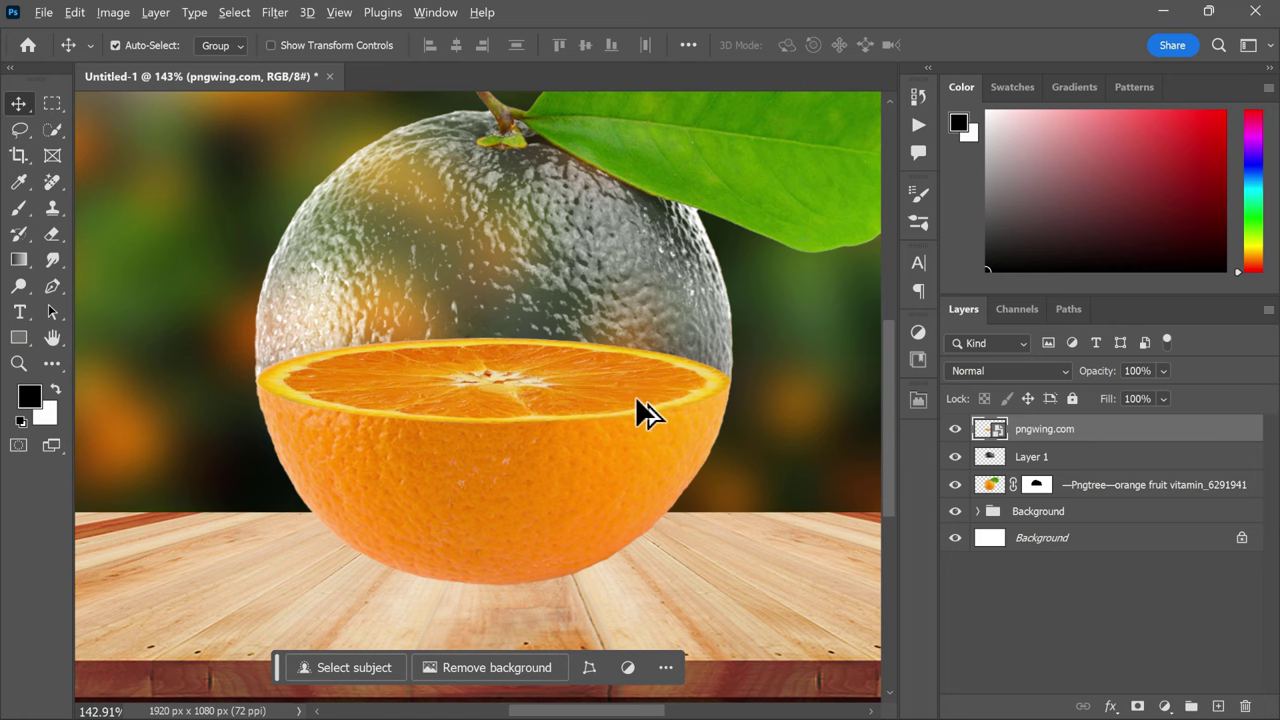
- Move the pngwing.com slice layer beneath Layer 1 and make Layer 1 active
scroll(635, 396, "down", 1)
scroll(690, 300, "down", 1)
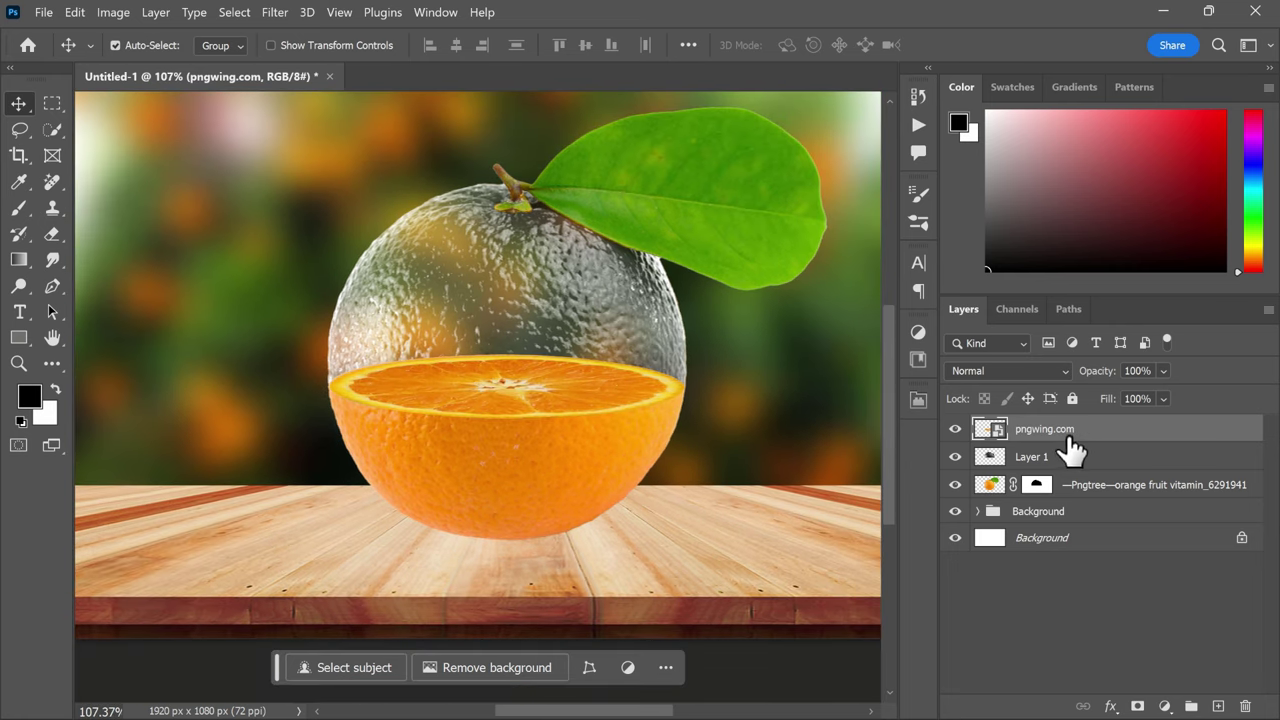
left_click_drag(1060, 432, 1066, 470)
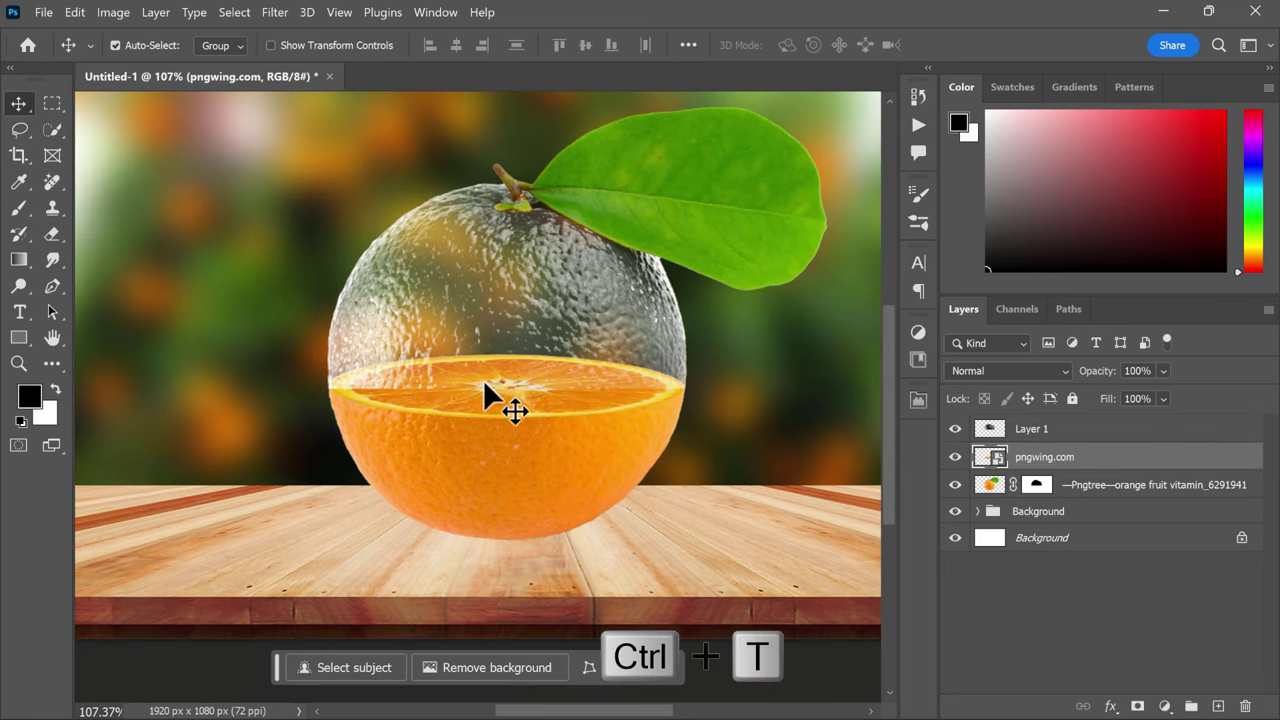
scroll(484, 383, "up", 1)
left_click(1043, 430)
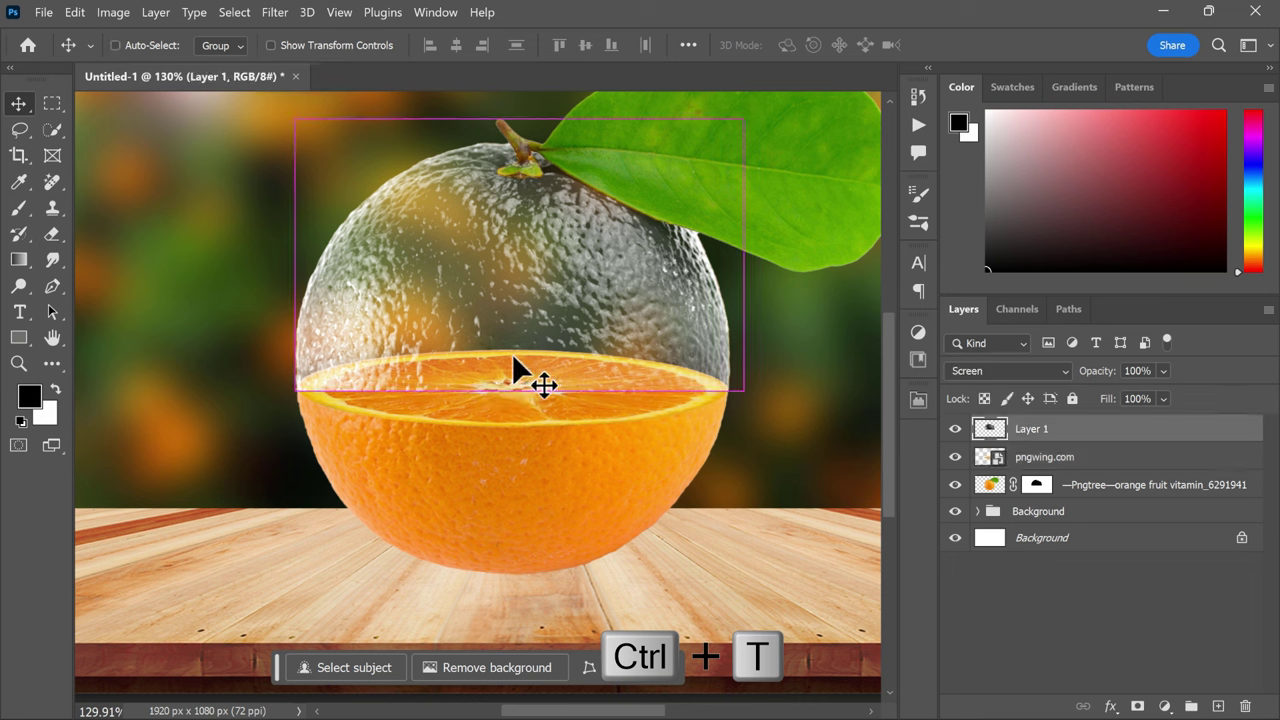
- Warp Layer 1's glass texture so its bottom edge curves down along the slice's rim
key("ctrl+t")
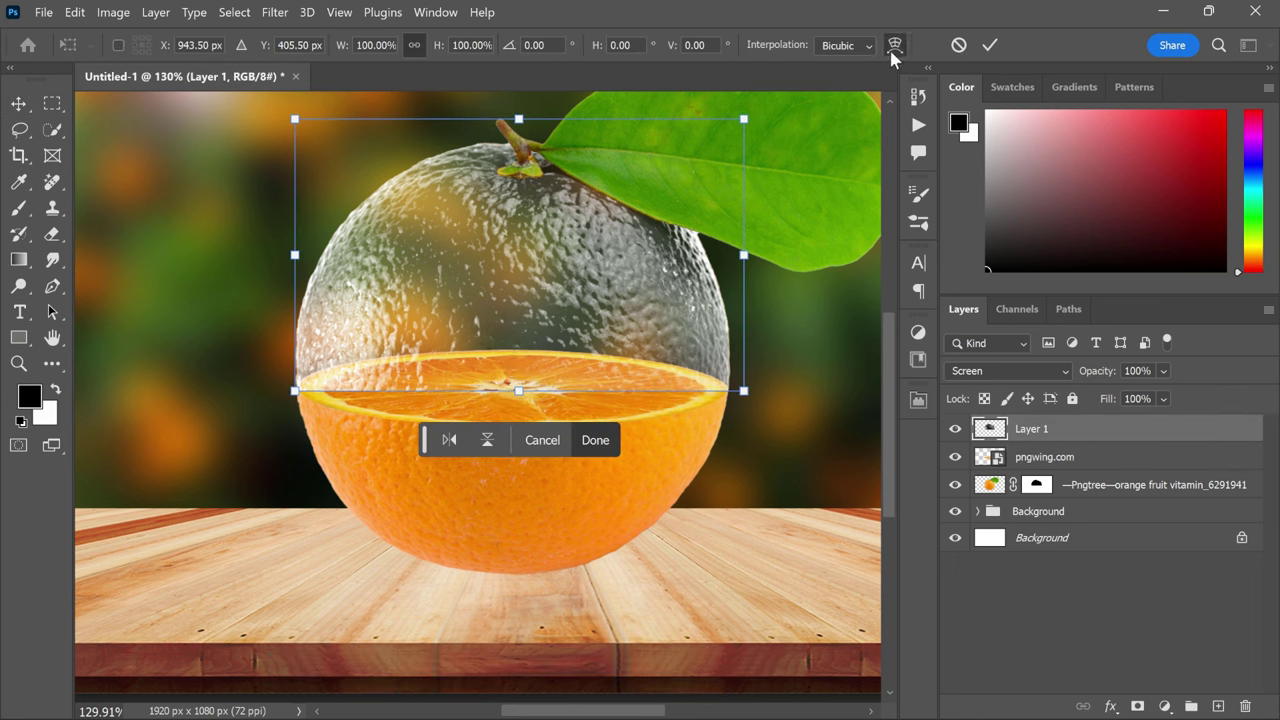
left_click(893, 50)
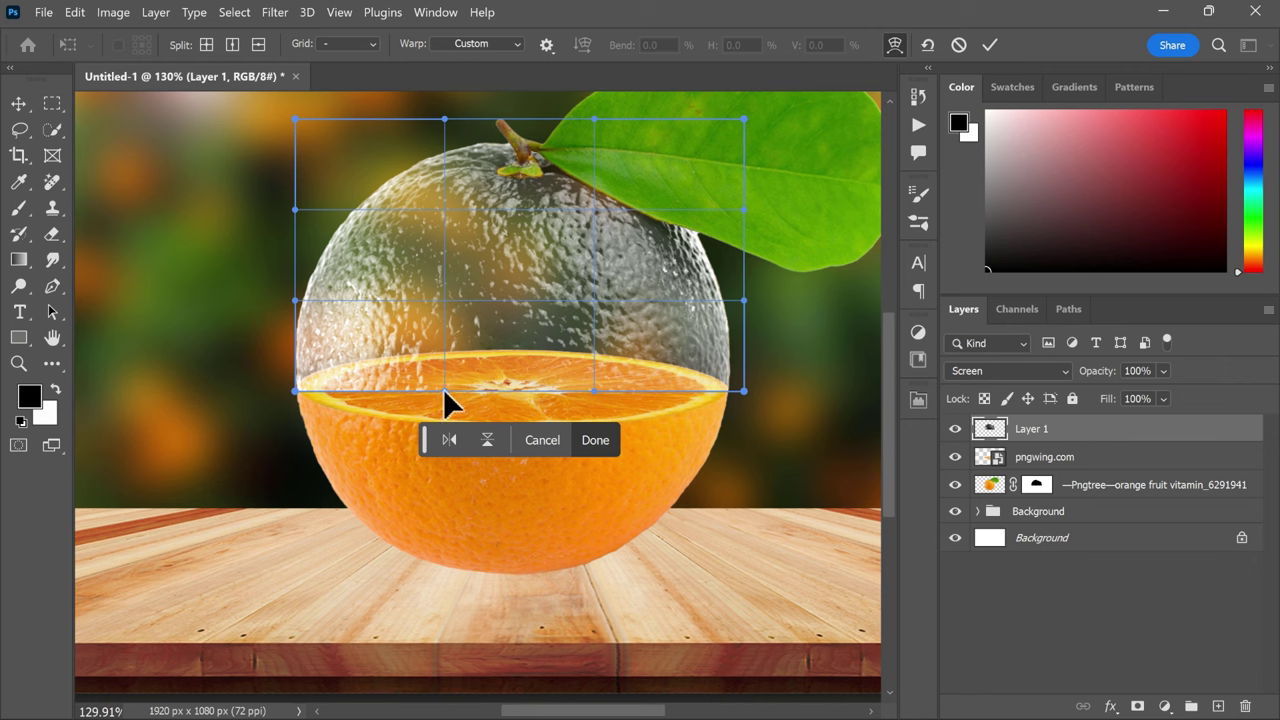
left_click_drag(443, 388, 437, 465)
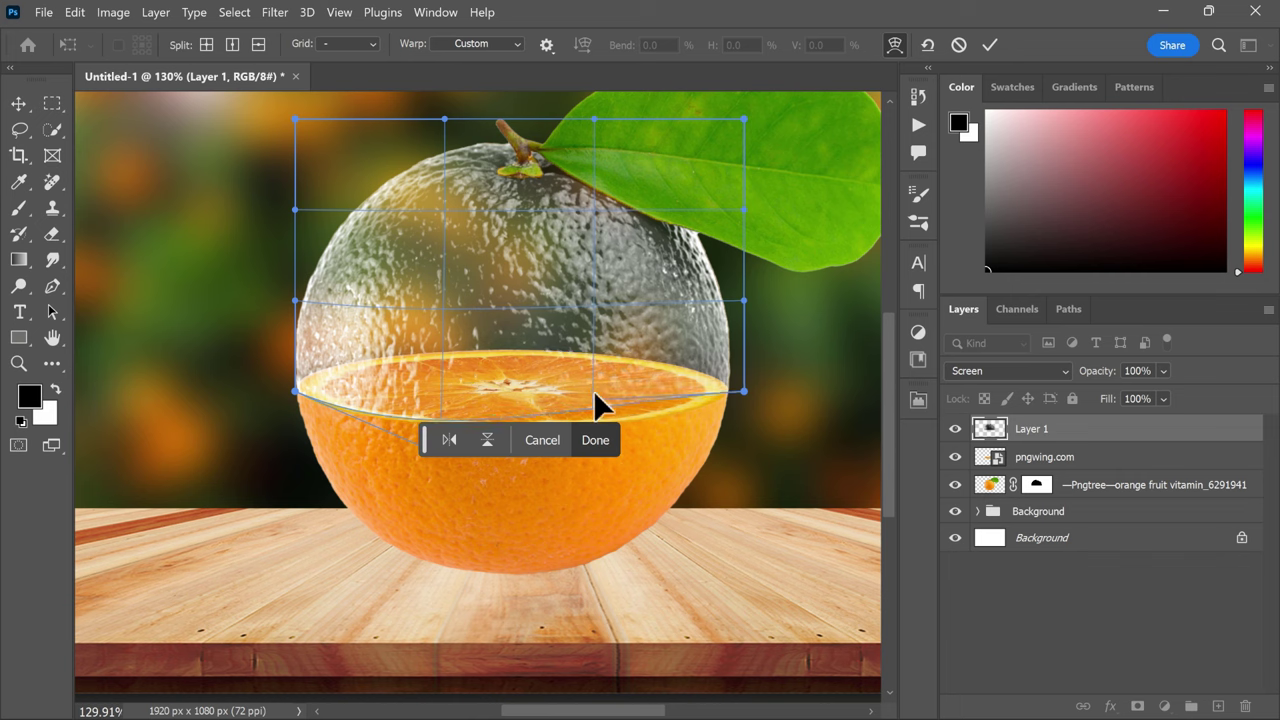
left_click_drag(594, 392, 603, 422)
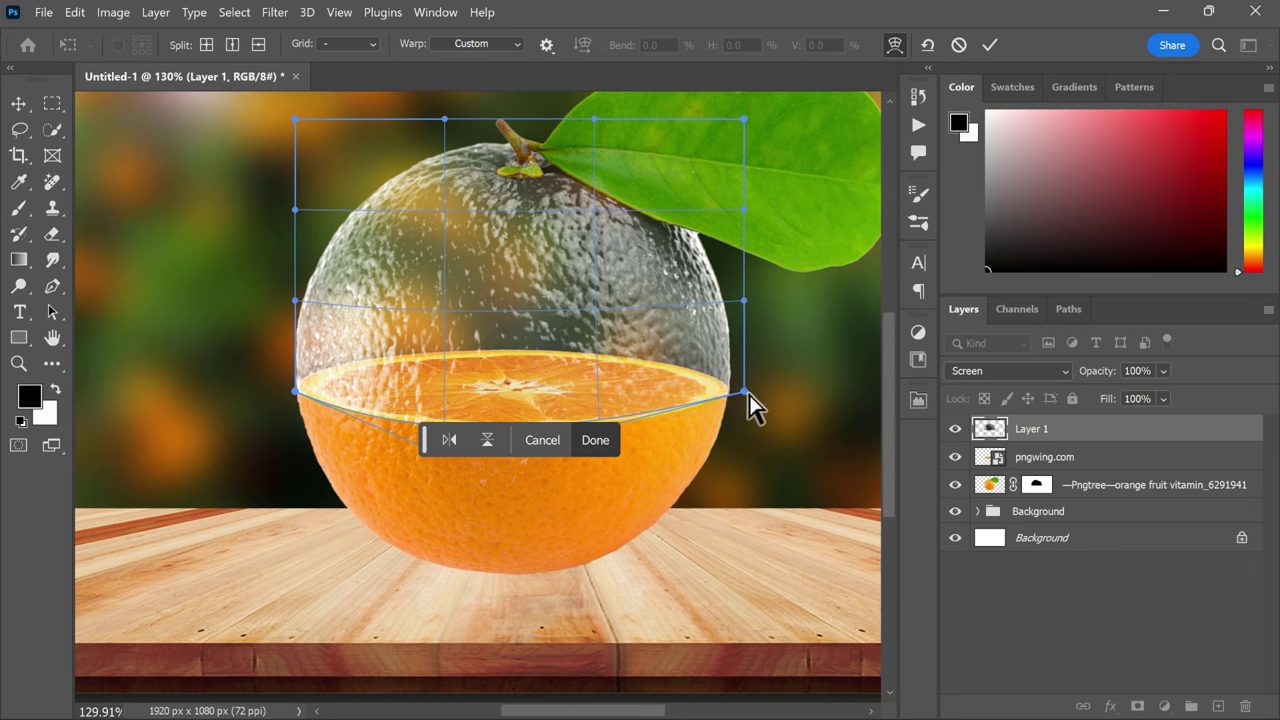
left_click_drag(743, 392, 741, 389)
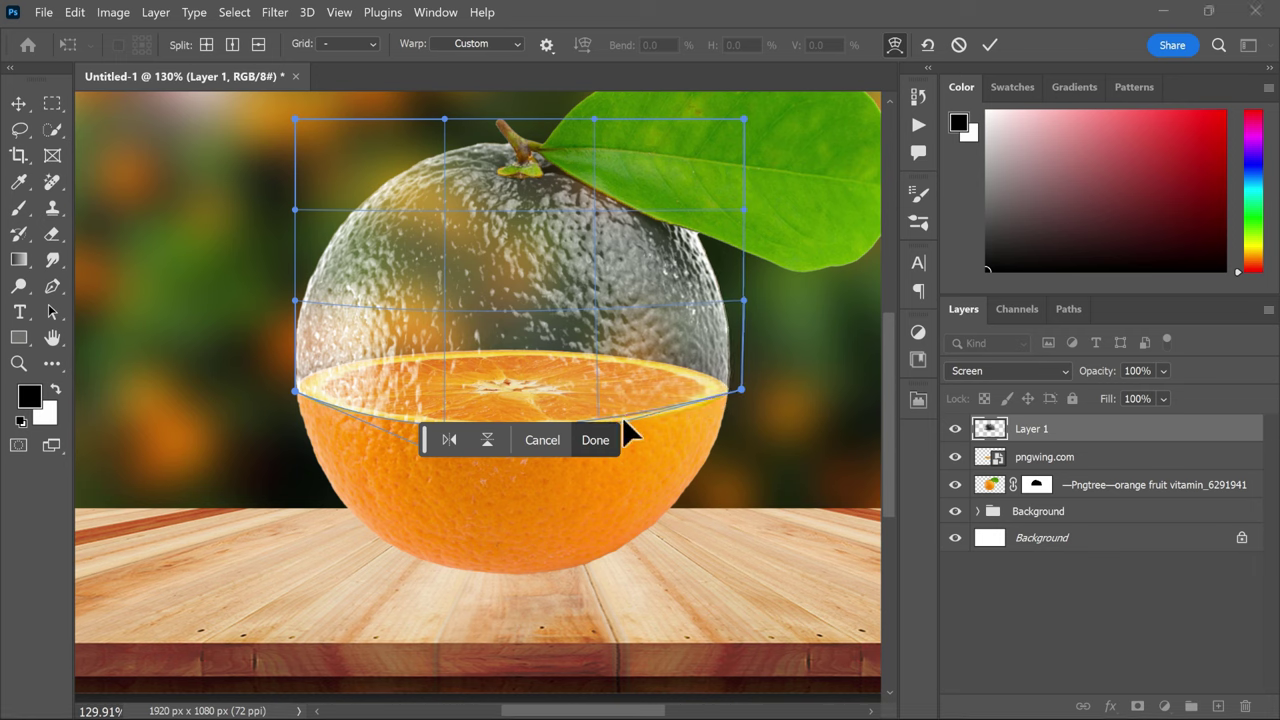
left_click(594, 441)
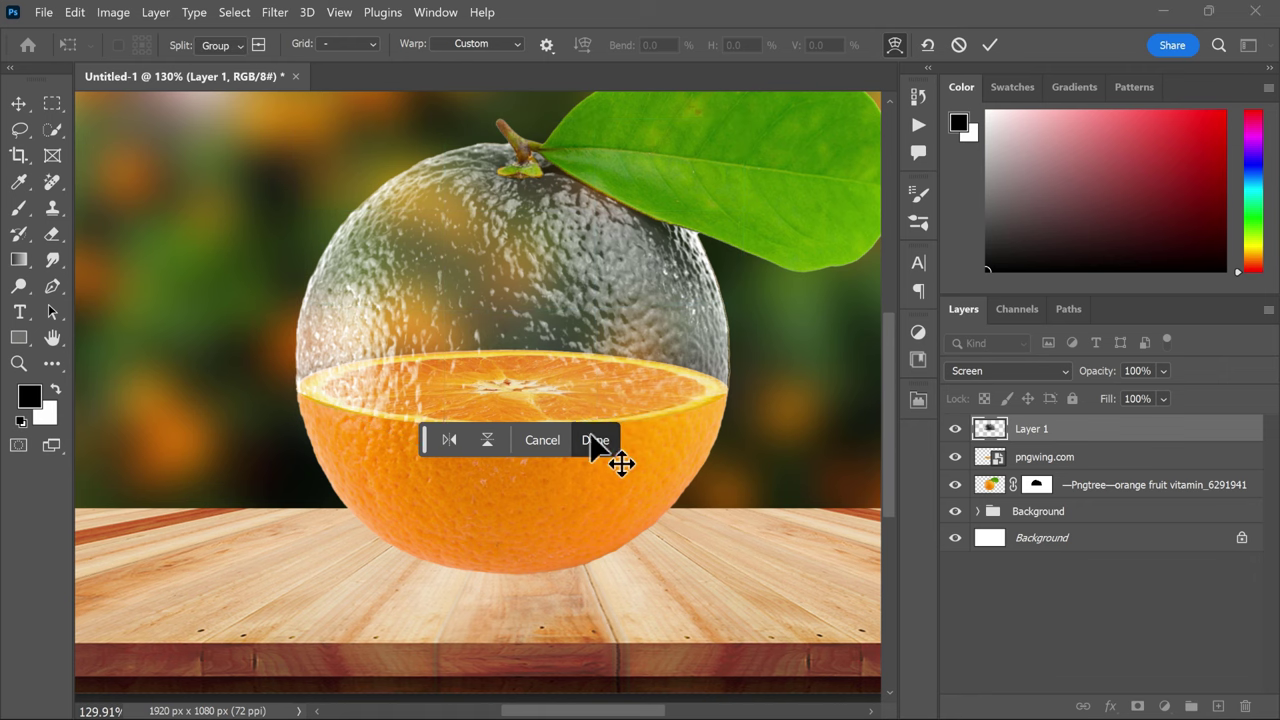
- Select the pngwing.com layer and recentre the view on the orange
scroll(607, 383, "down", 2)
scroll(590, 420, "down", 1)
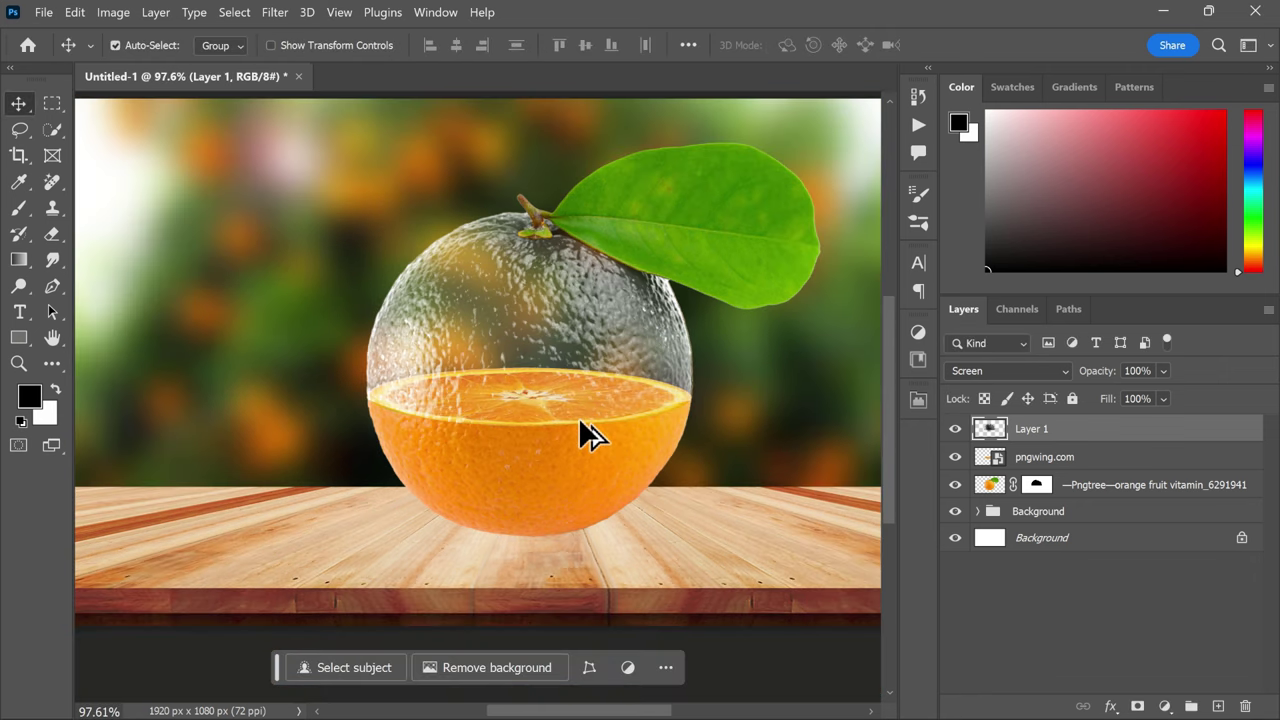
scroll(636, 408, "up", 1)
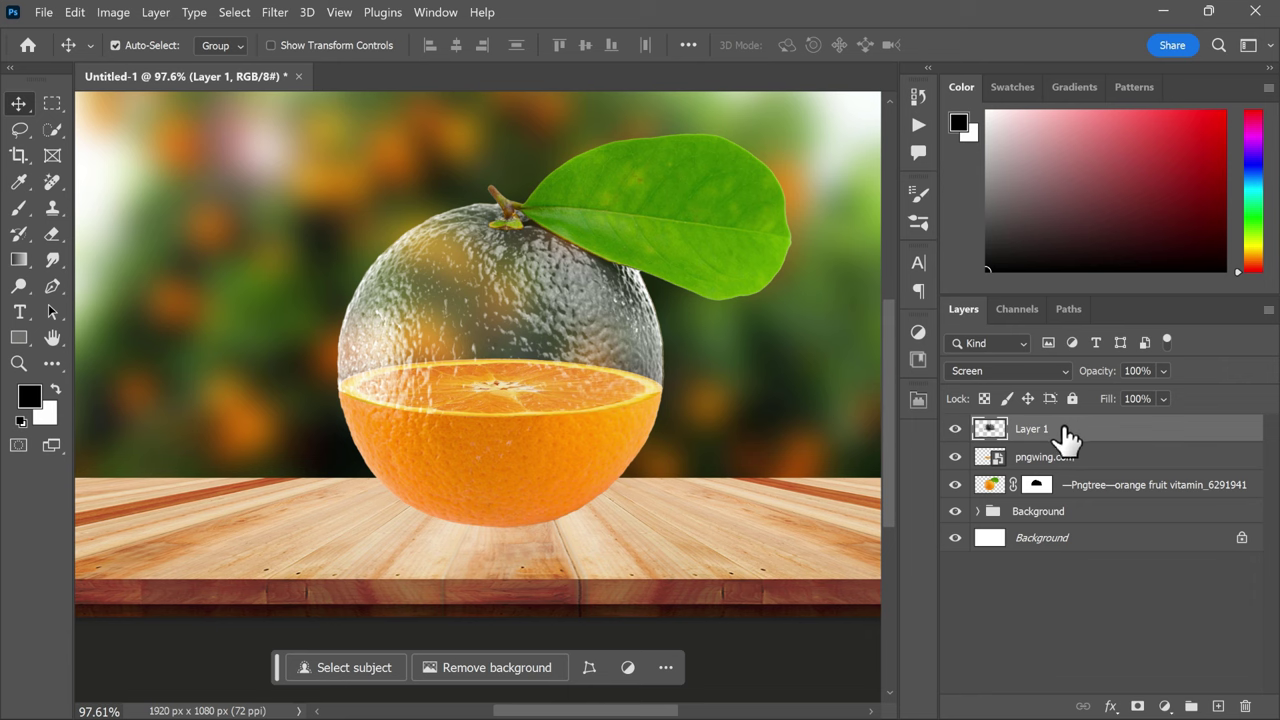
left_click(1040, 457)
mouse_move(623, 371)
left_mouse_down()
mouse_move(623, 354)
mouse_move(603, 407)
left_mouse_up()
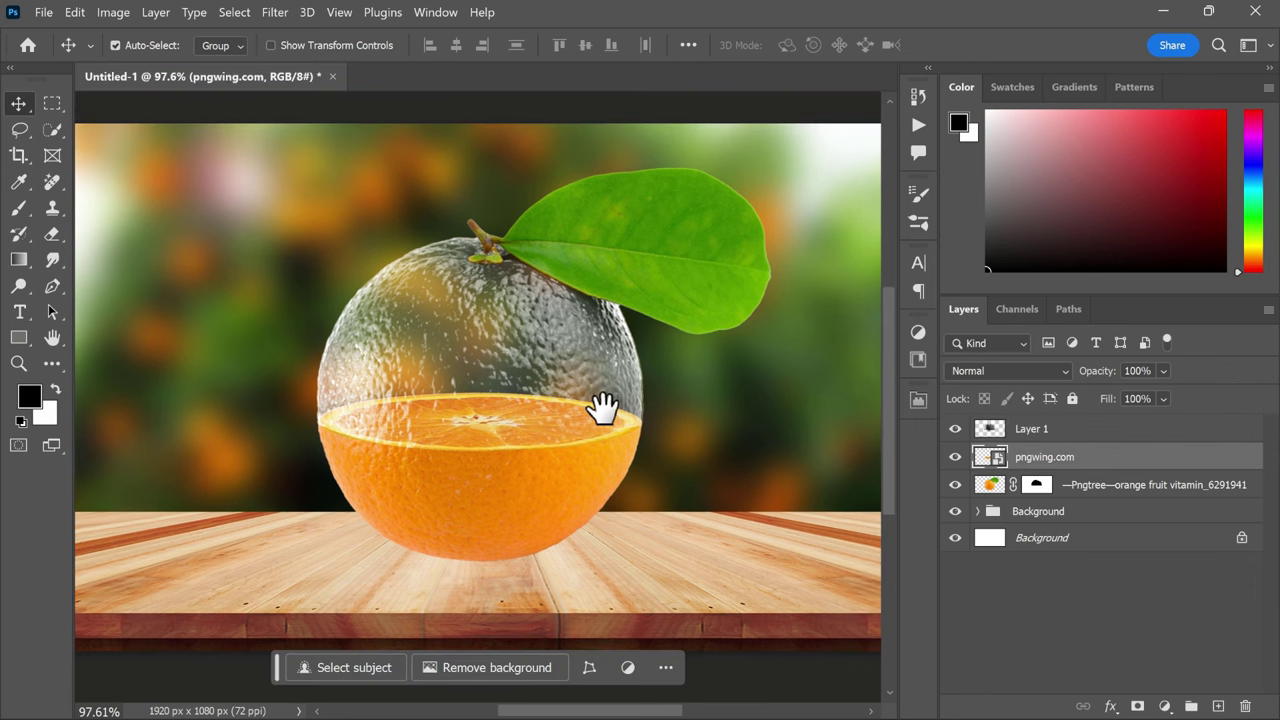
- Place the vecteezy orange tree image as an embedded layer
left_click(44, 12)
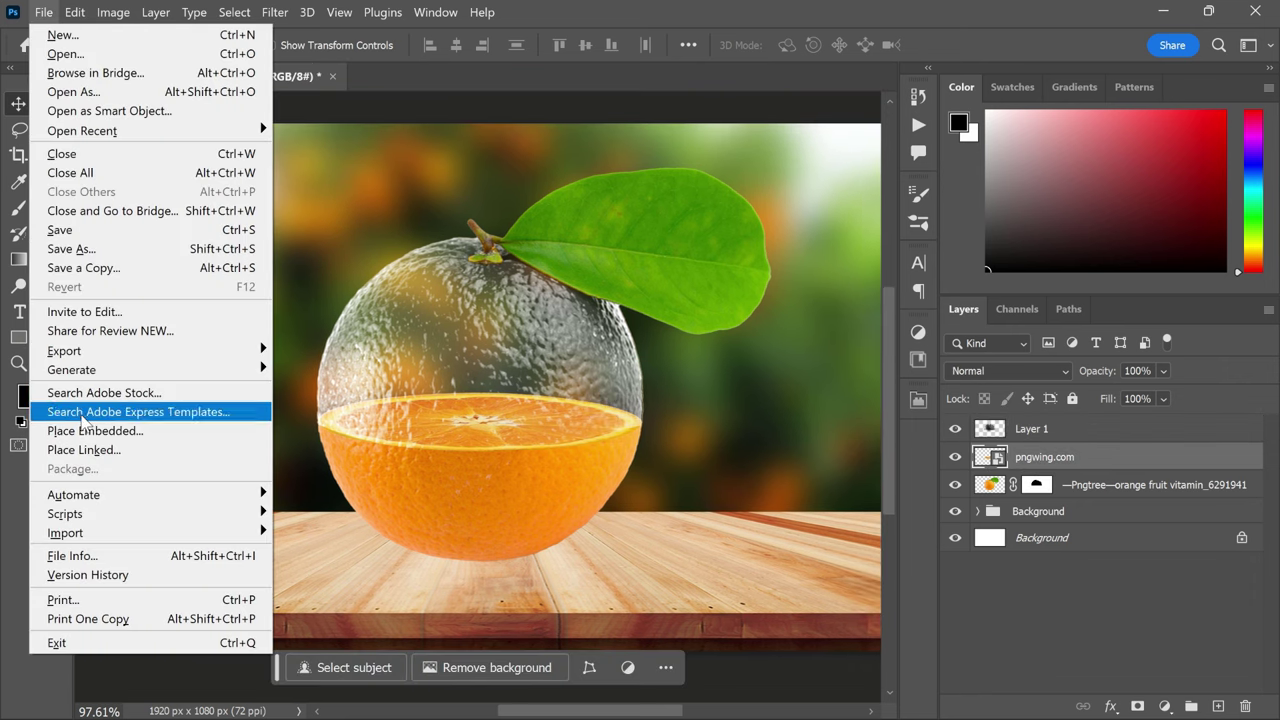
left_click(97, 431)
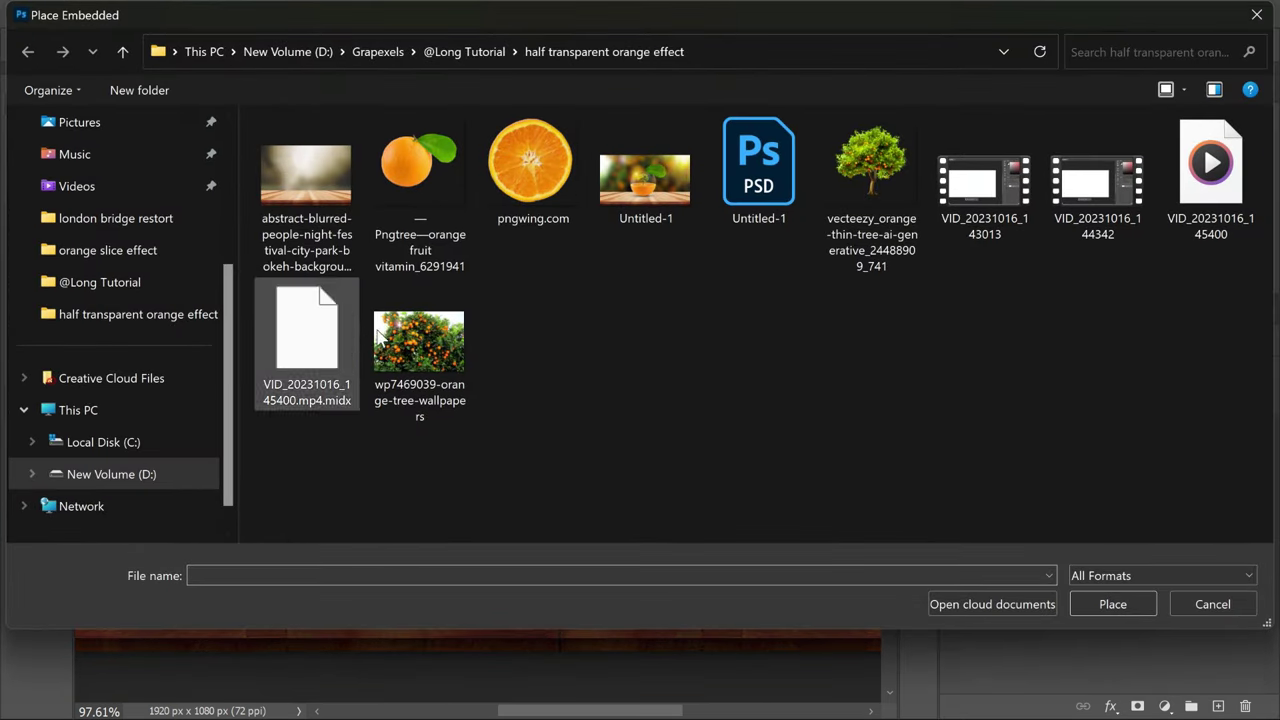
left_click(872, 182)
left_click(1113, 604)
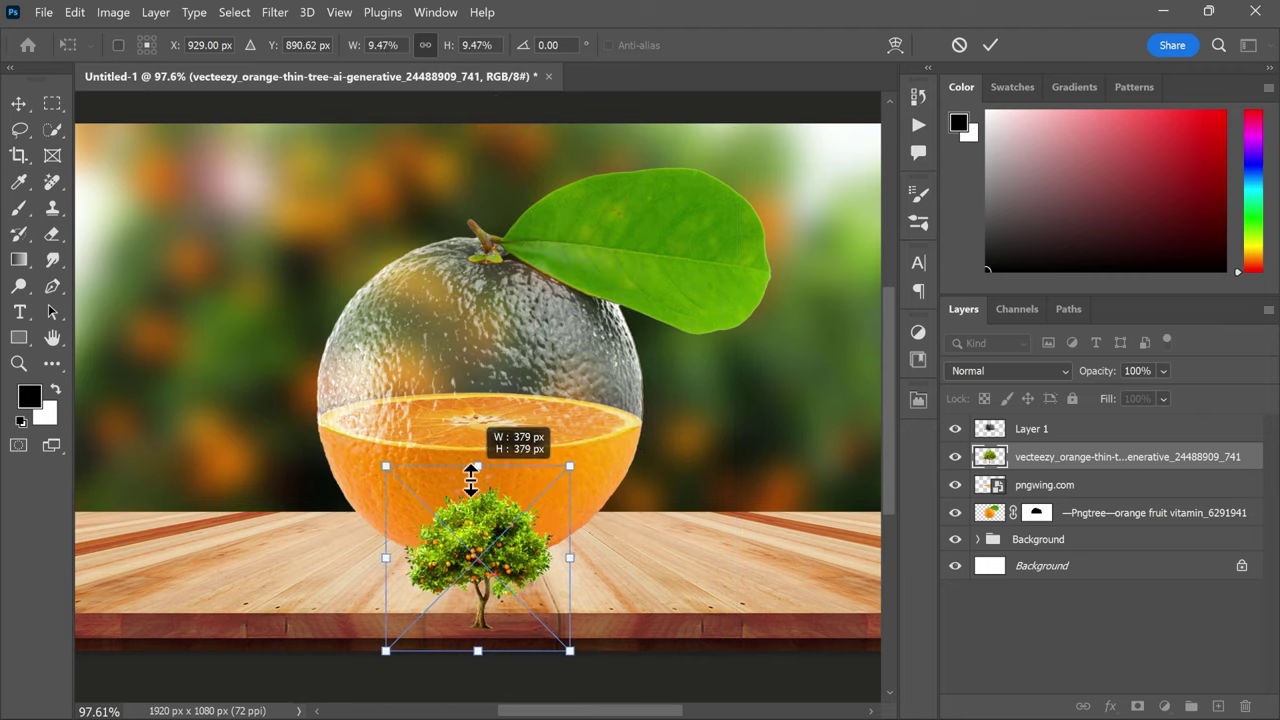
- Scale the tree to 9.79% and stand it at the slice's centre beneath the glass dome
mouse_move(477, 165)
left_mouse_down()
mouse_move(472, 522)
mouse_move(469, 365)
left_mouse_up()
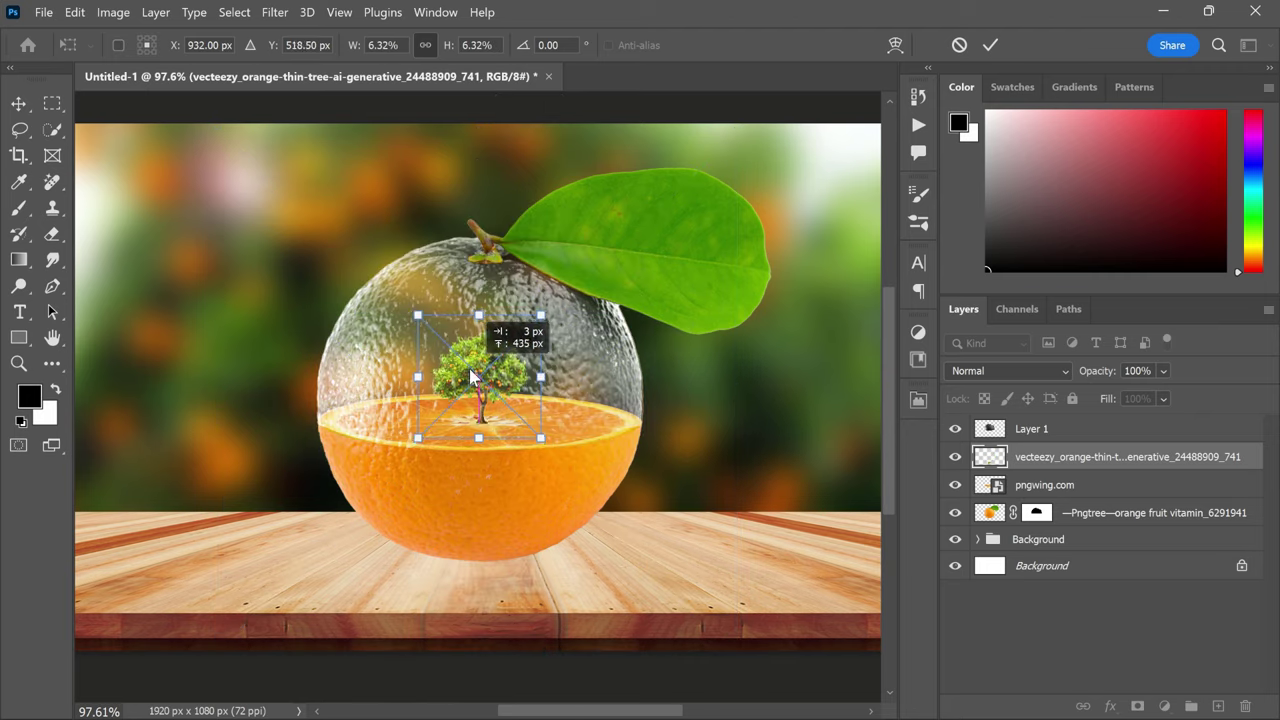
left_click_drag(479, 306, 486, 272)
mouse_move(481, 440)
left_mouse_down()
mouse_move(487, 405)
mouse_move(494, 426)
left_mouse_up()
scroll(486, 420, "up", 3)
scroll(496, 402, "down", 3)
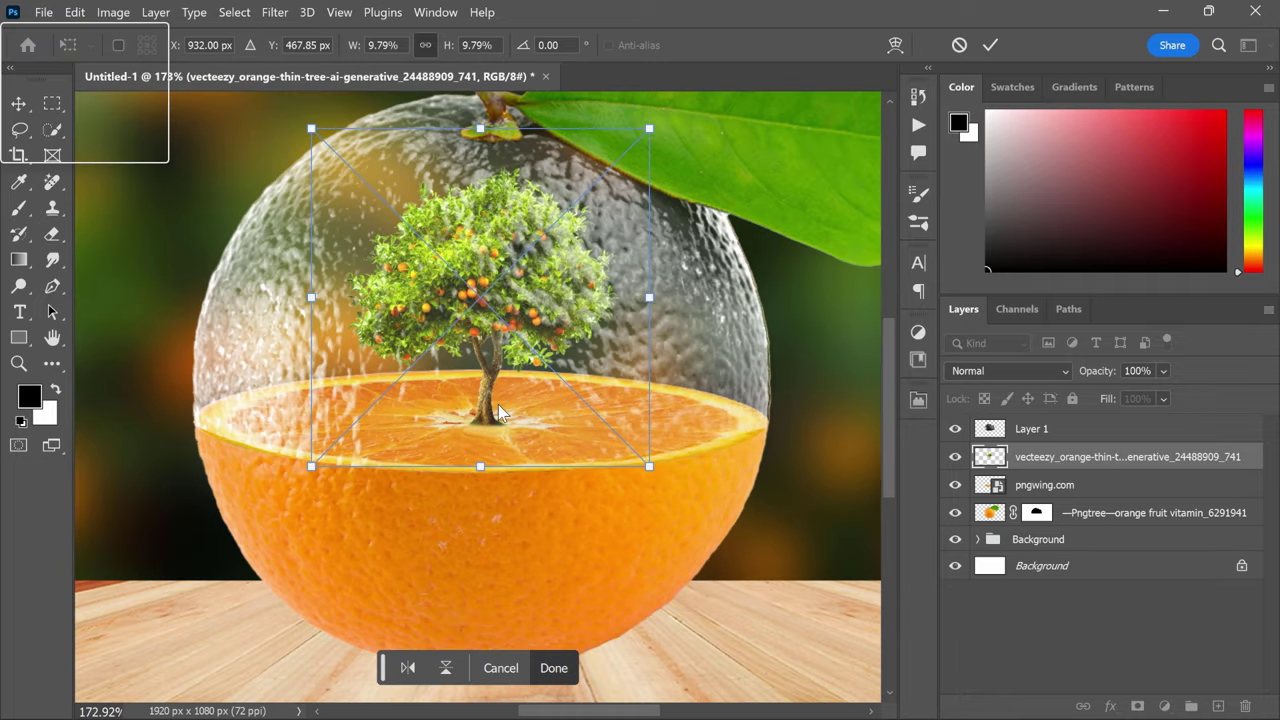
left_click(990, 45)
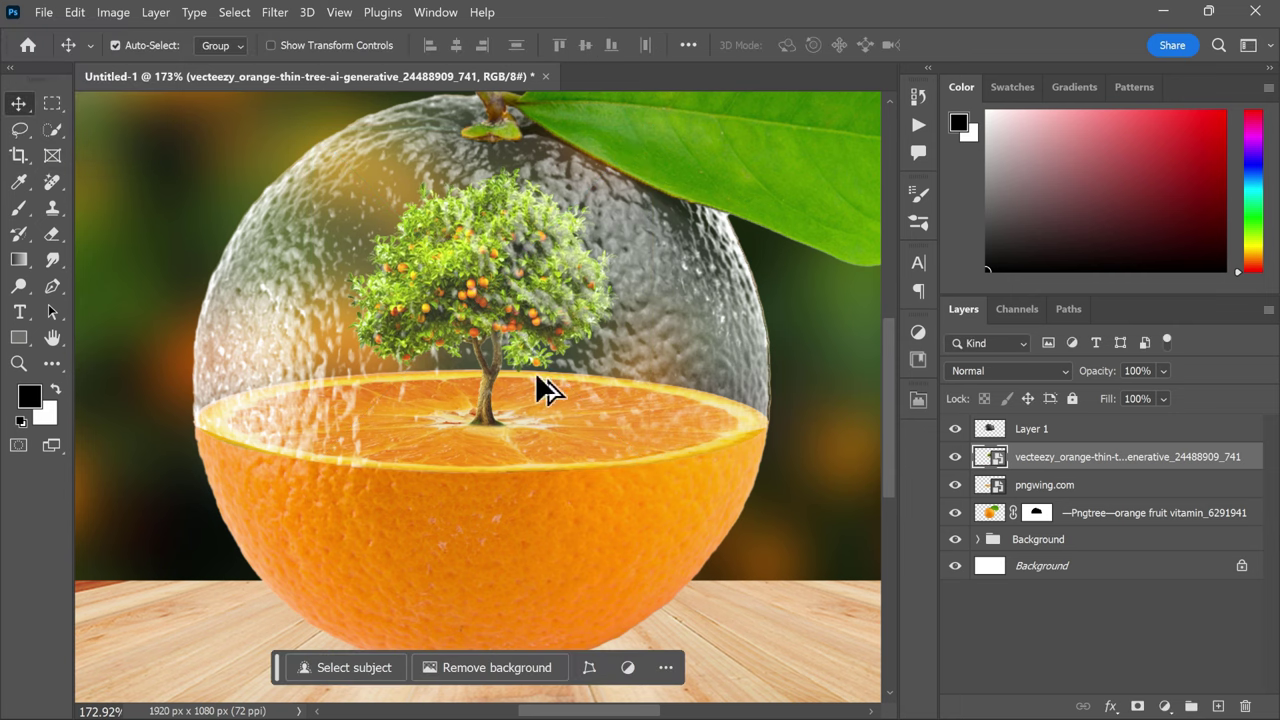
scroll(491, 406, "down", 3)
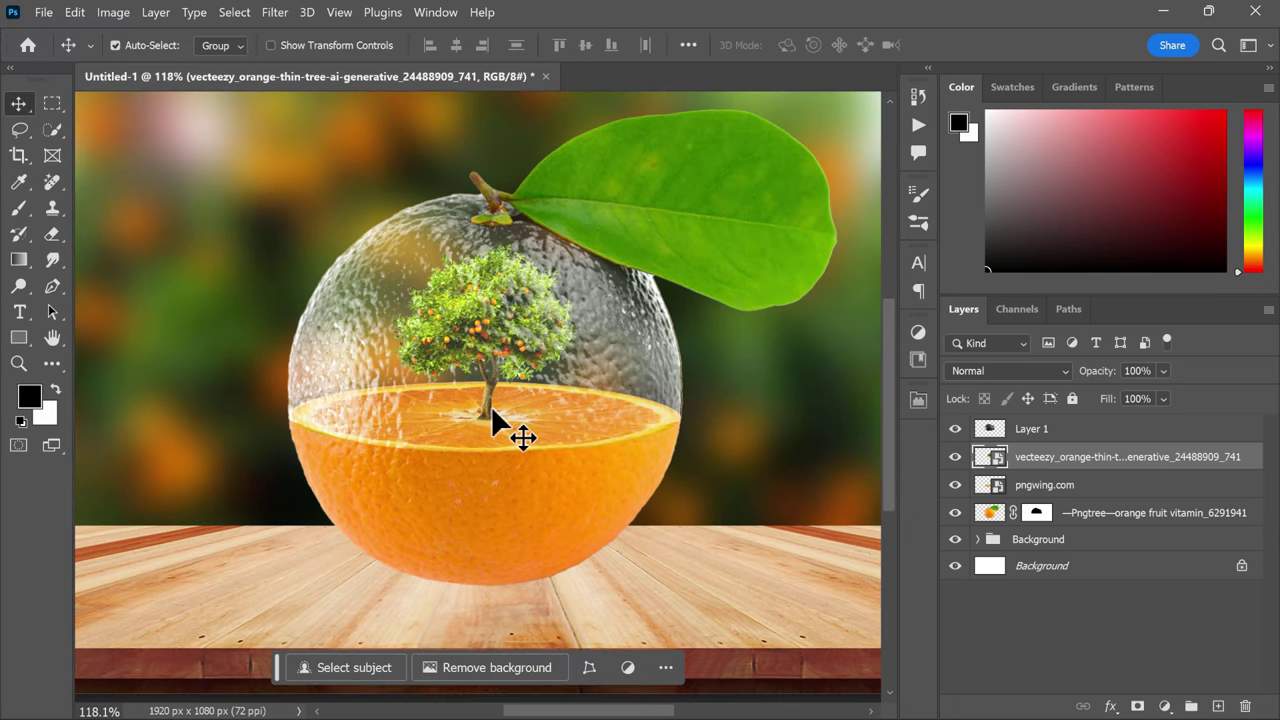
left_click(1084, 526)
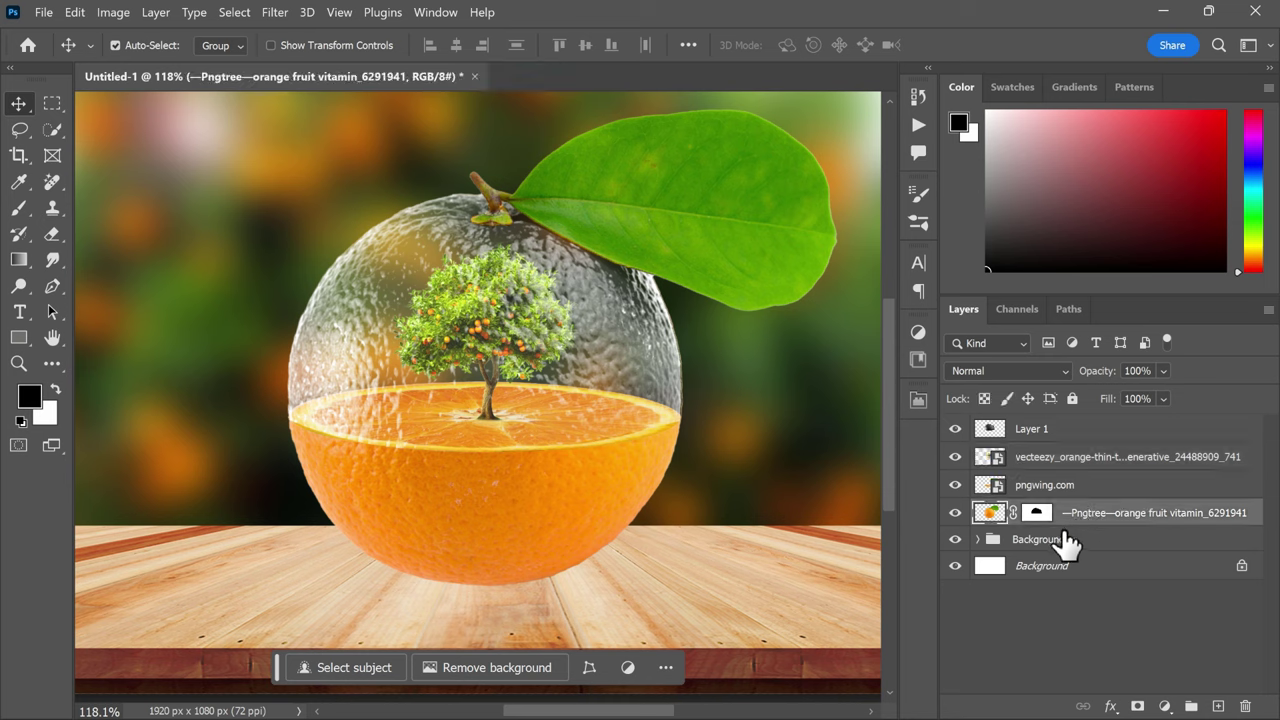
- Add a new layer above the Background group and paint a dark soft brush dab
left_click(1066, 541)
left_click(1220, 707)
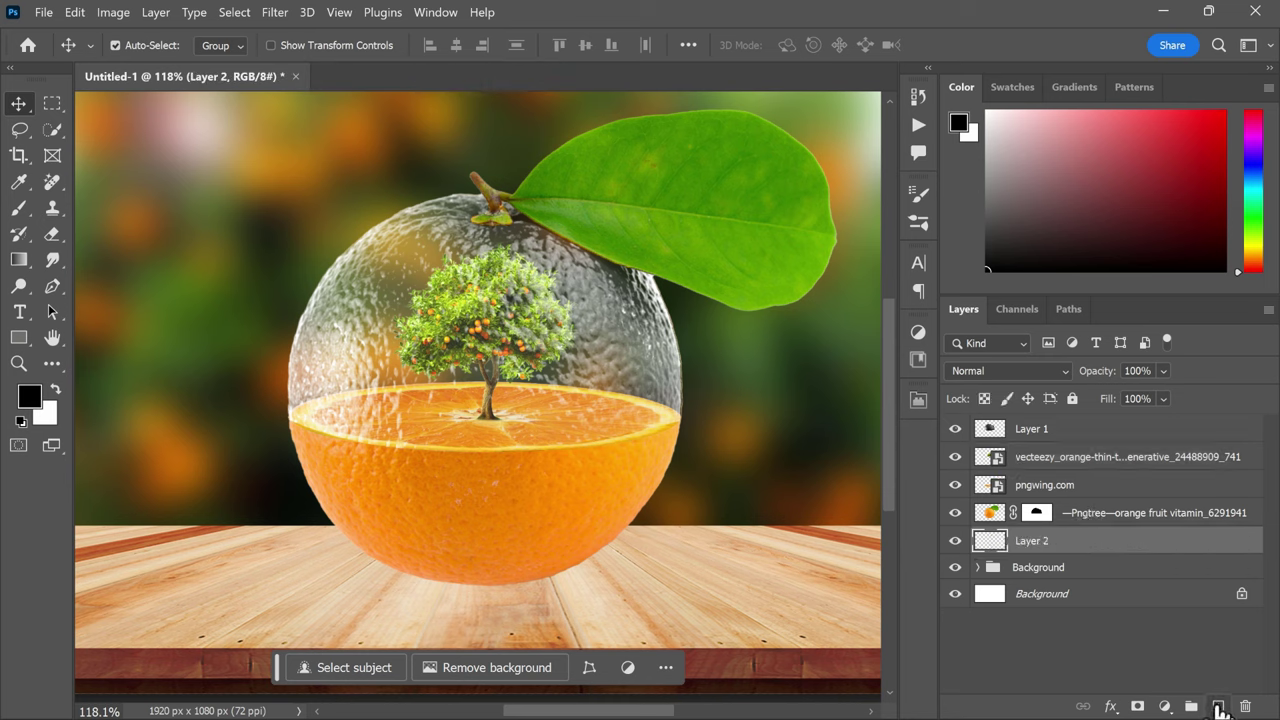
right_click(19, 207)
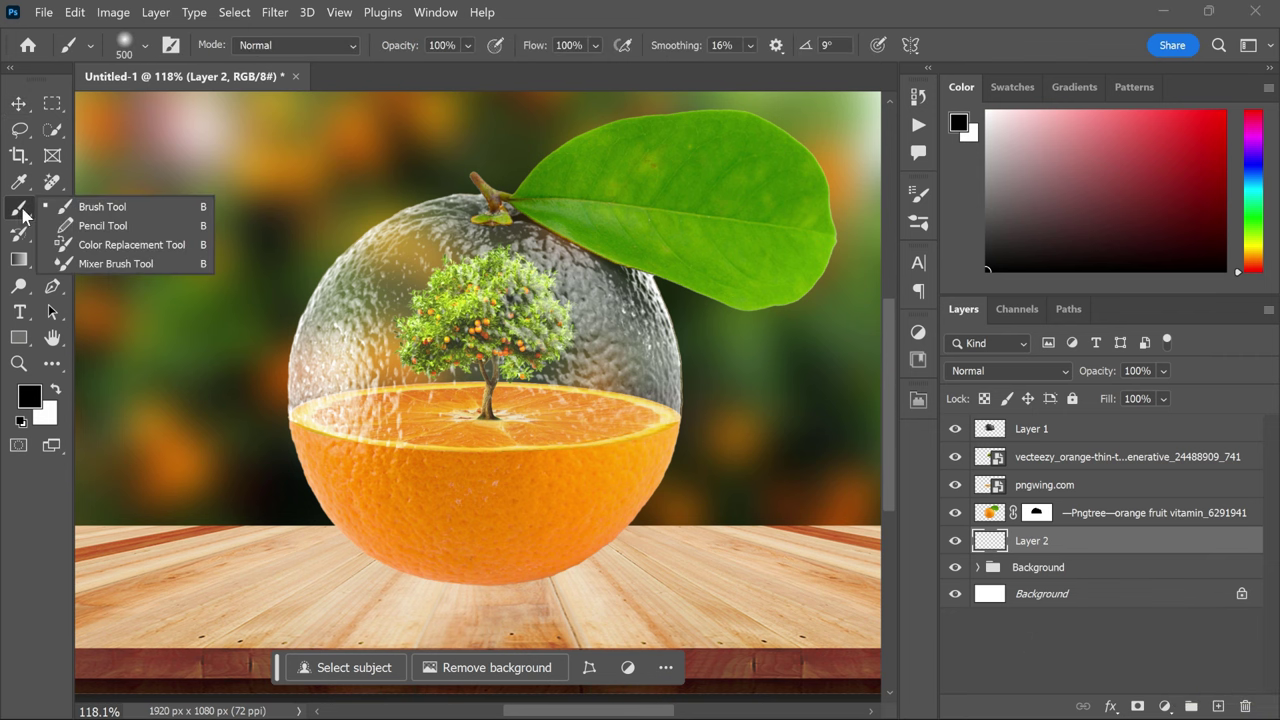
left_click(110, 203)
scroll(515, 445, "down", 1)
scroll(515, 445, "down", 1)
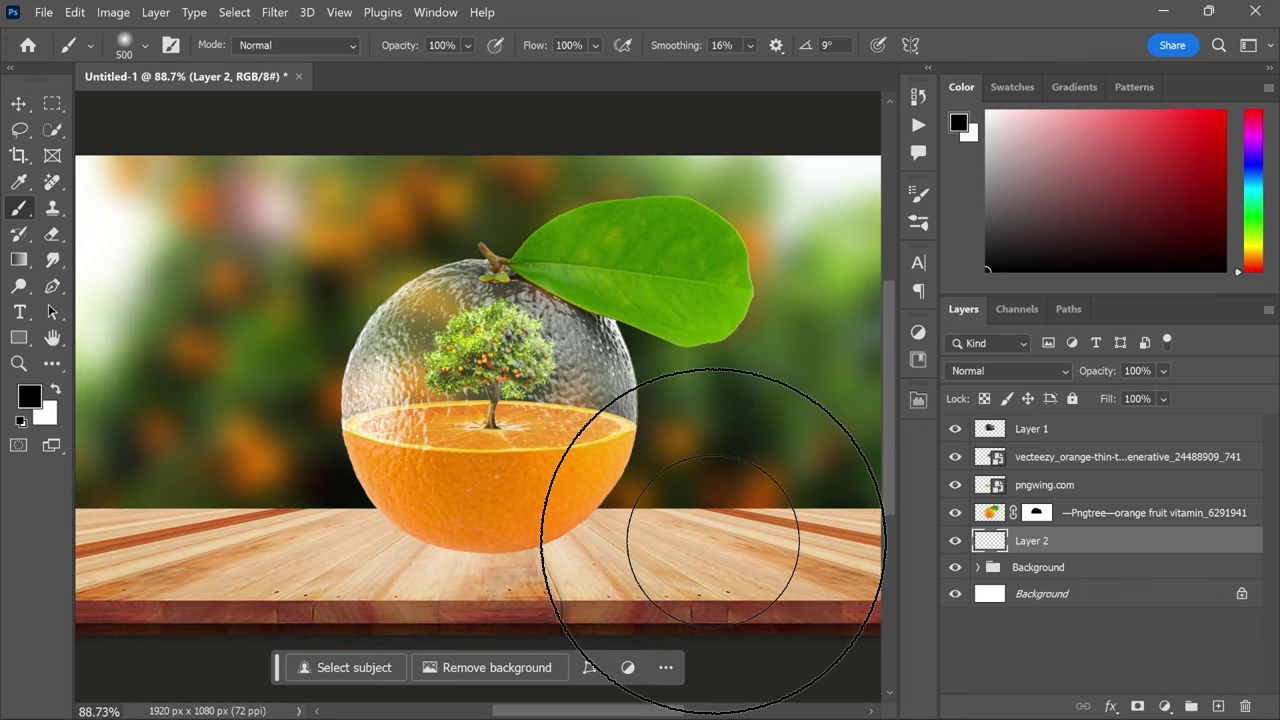
left_click(690, 515)
- Squash and widen the dab into a flat shadow centred beneath the orange
key("ctrl+t")
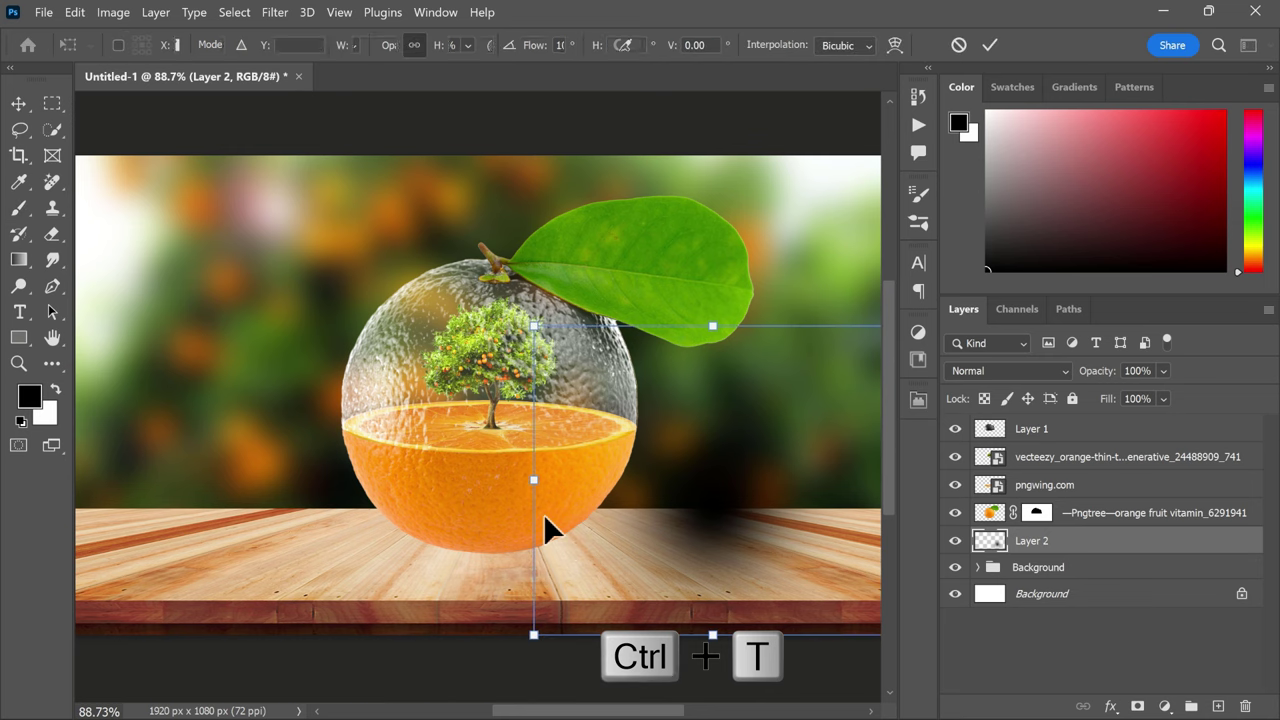
mouse_move(712, 325)
left_mouse_down()
mouse_move(704, 576)
mouse_move(510, 566)
left_mouse_up()
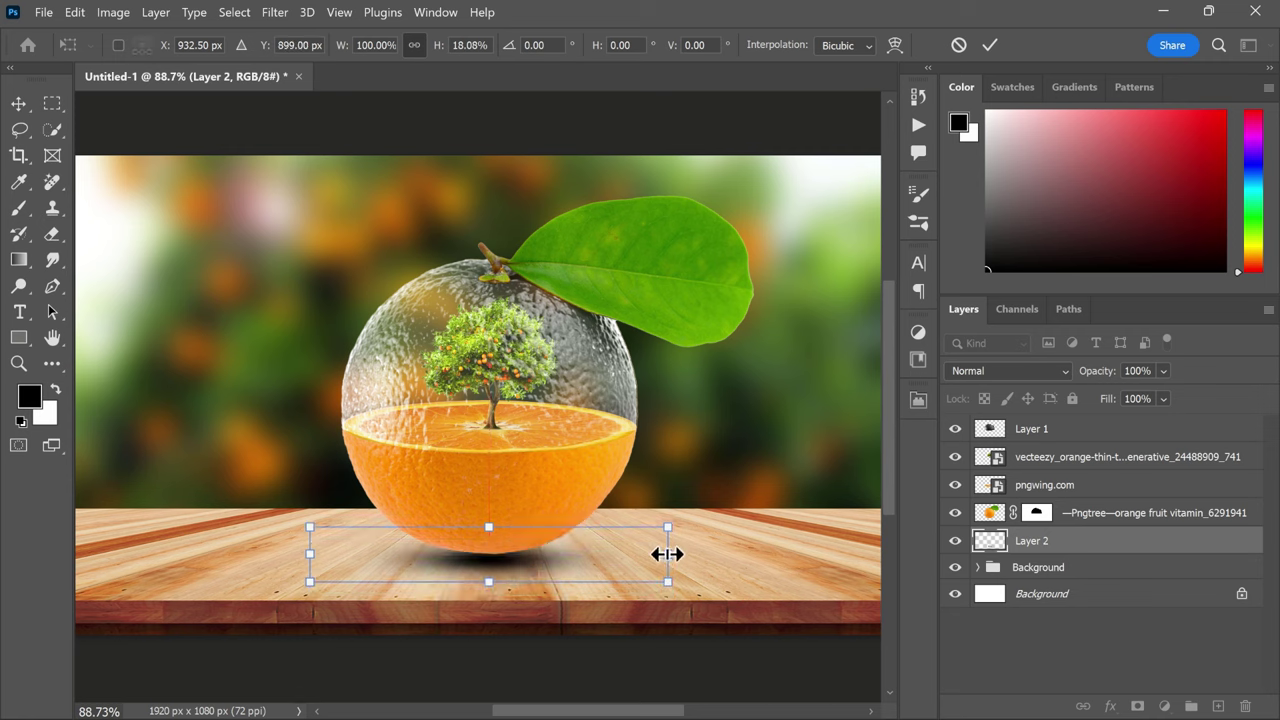
left_click_drag(667, 553, 700, 553)
left_click_drag(585, 568, 579, 555)
key("Return")
- Lower the shadow layer's opacity to 87%
key("b")
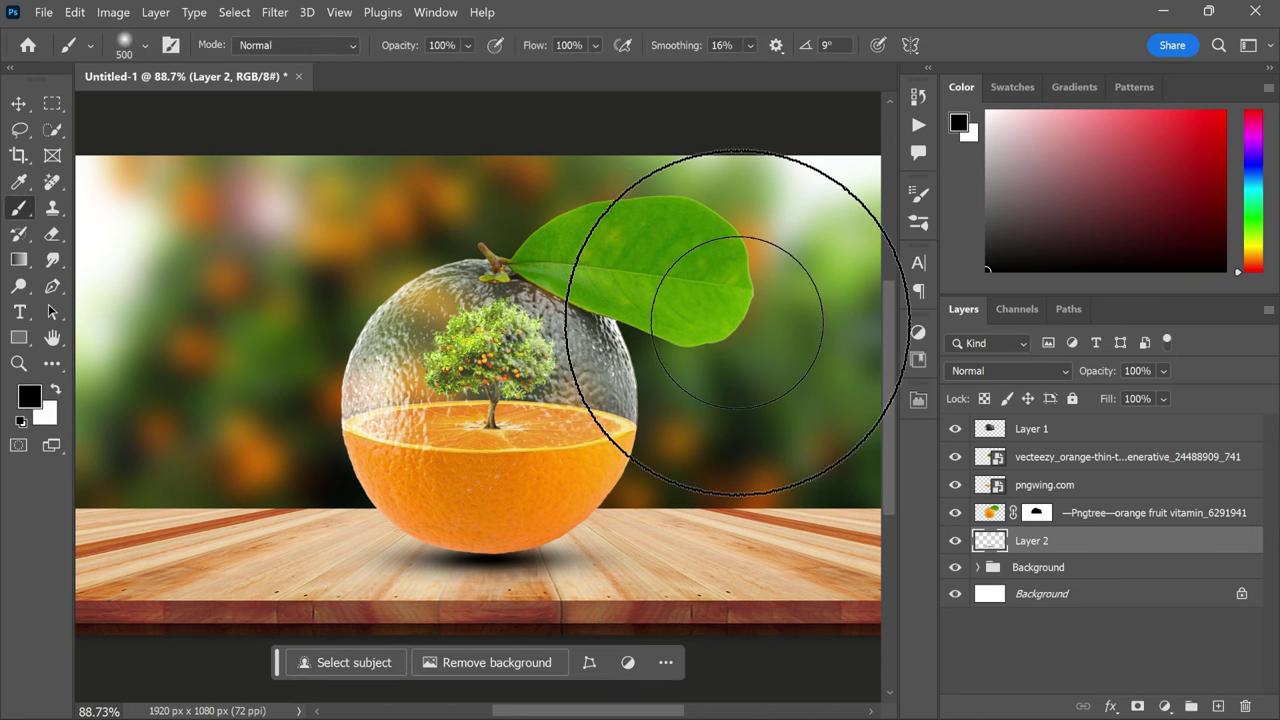
key("v")
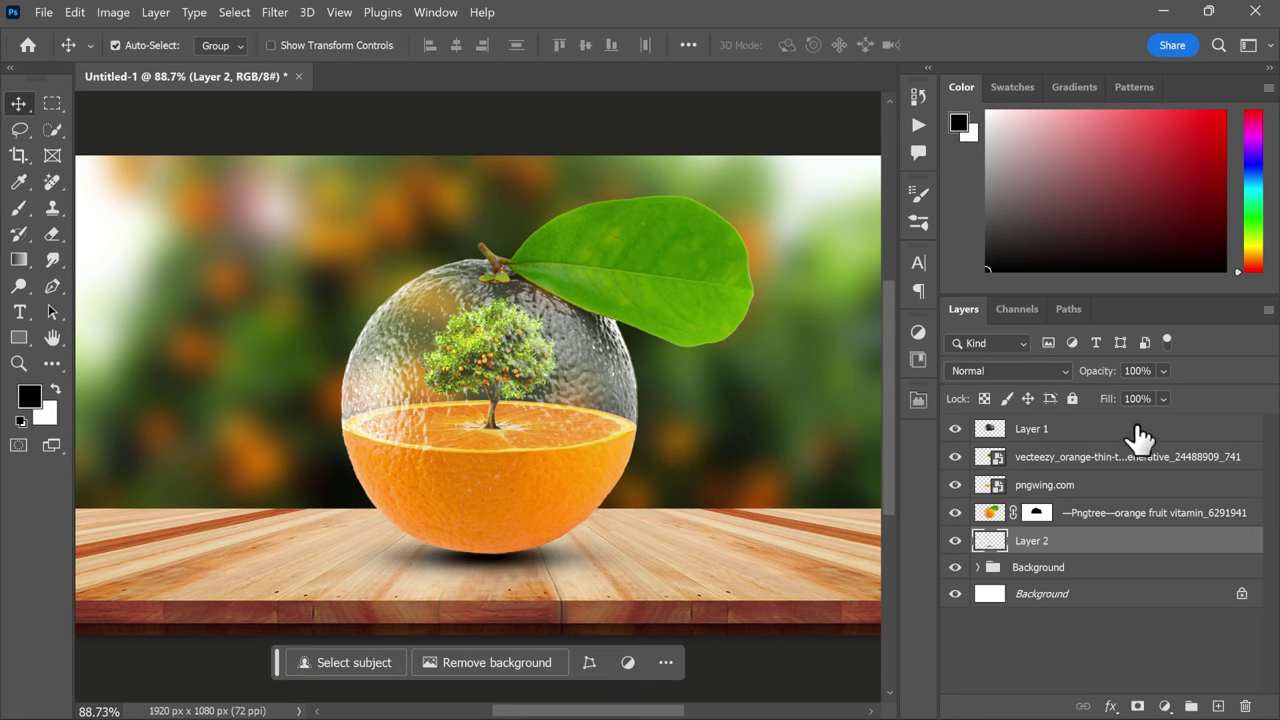
left_click(1163, 371)
left_click_drag(1216, 396, 1200, 398)
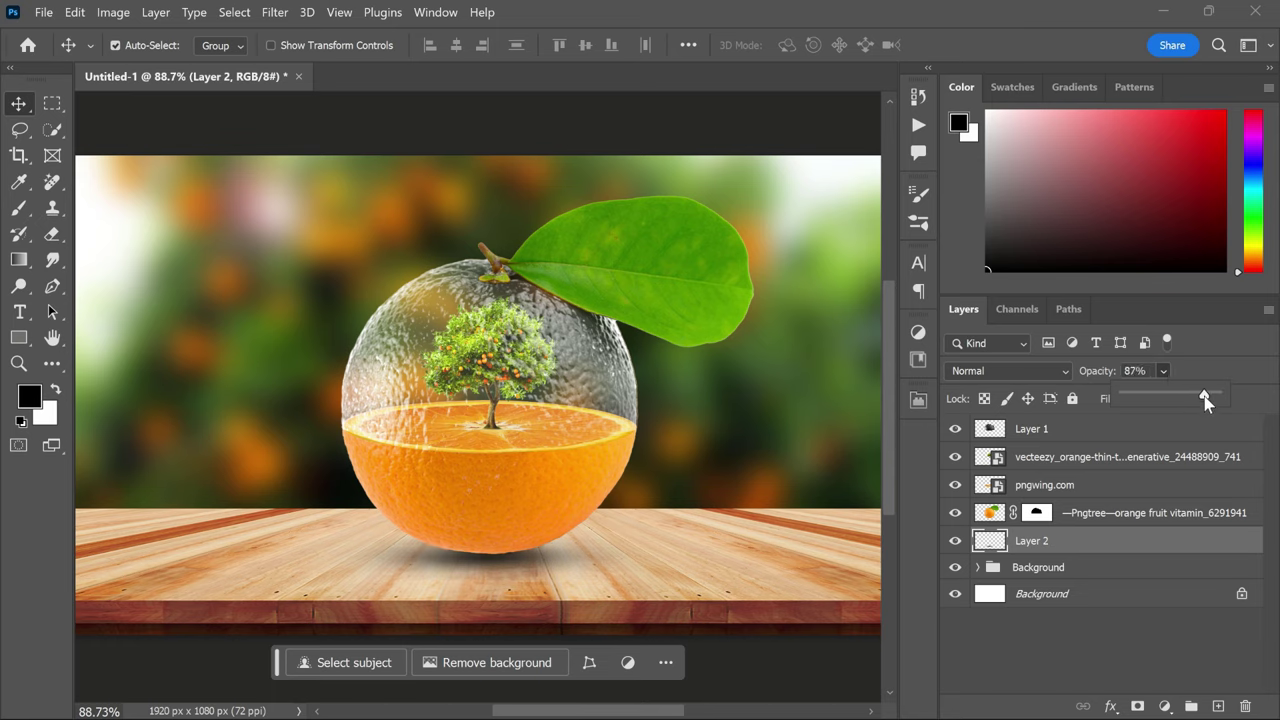
left_click(1071, 512)
- Add a new layer above Layer 1 with Hard Light blend mode
left_click(1069, 433)
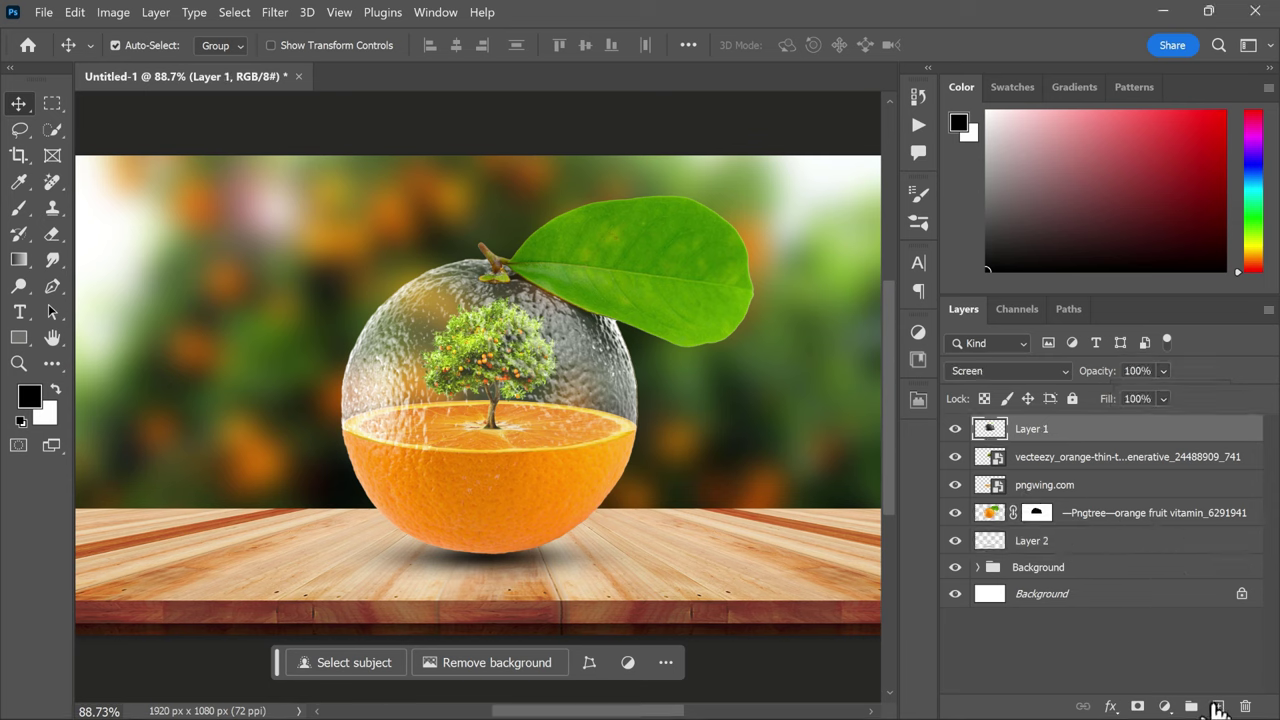
left_click(1218, 707)
left_click(1027, 368)
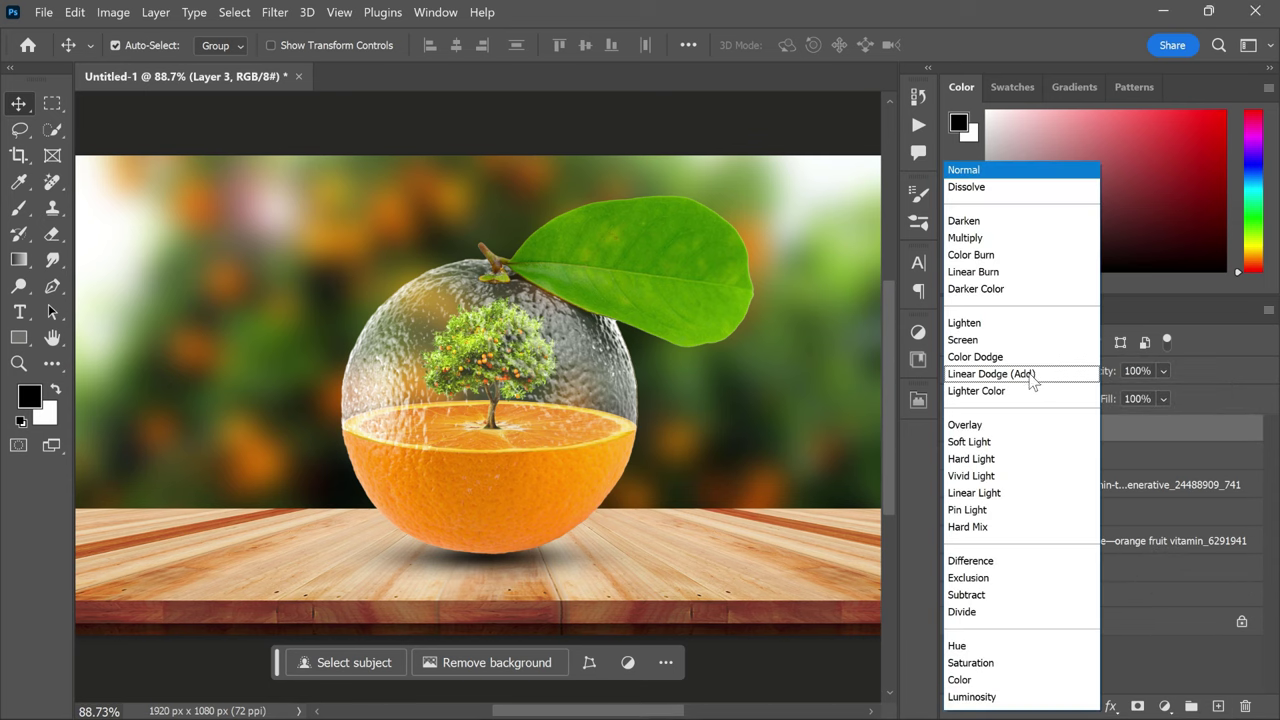
left_click(985, 462)
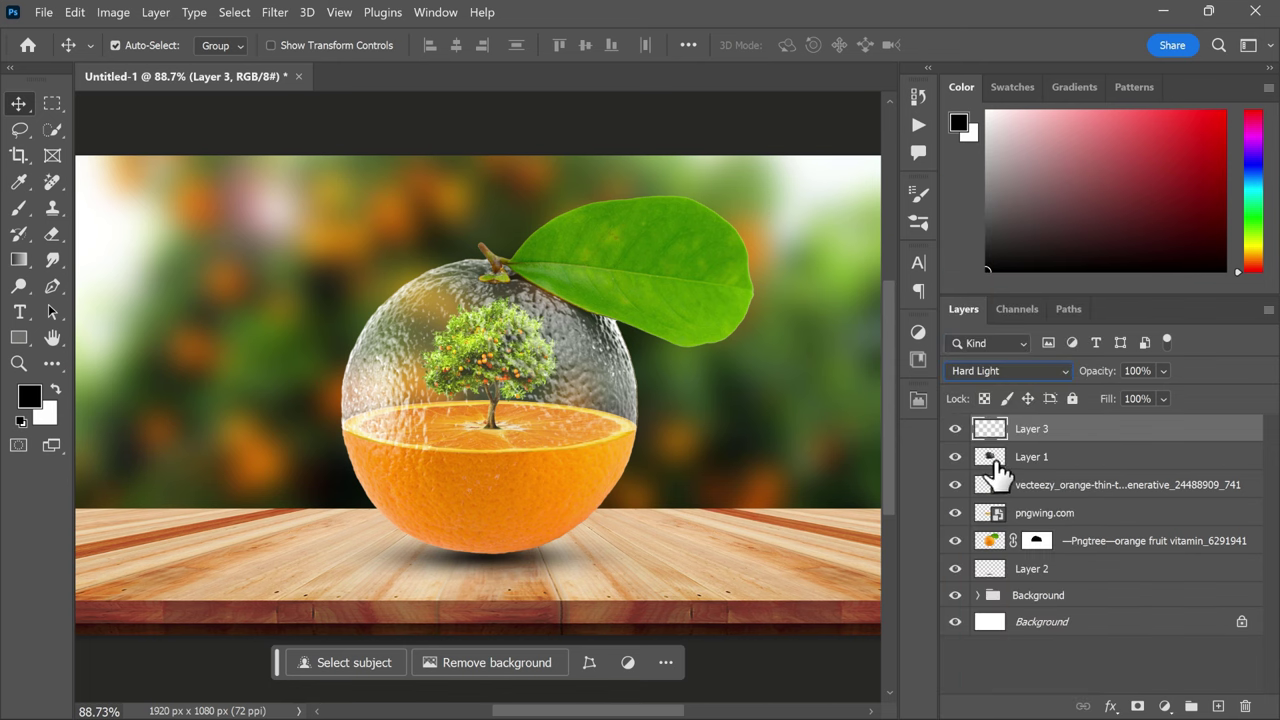
- Add a radial Gradient Fill layer with a pale pink fff1f1 left stop
left_click(1164, 707)
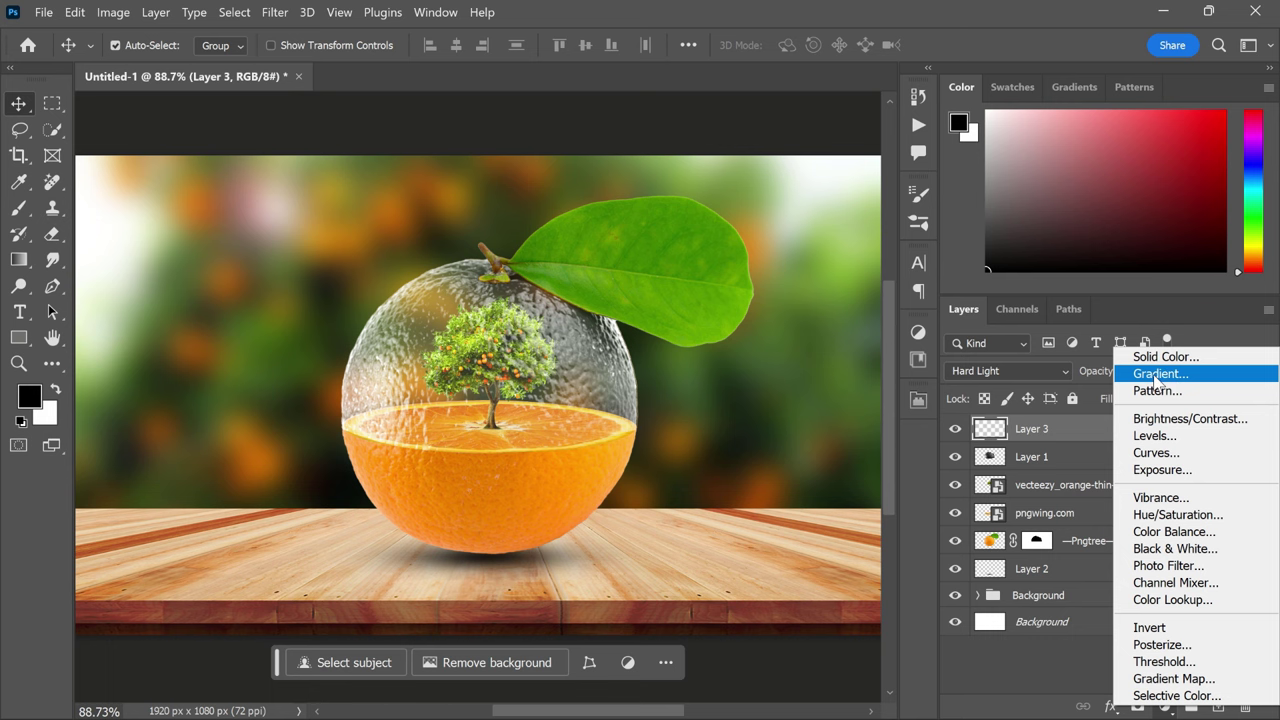
left_click(1157, 375)
left_click(888, 366)
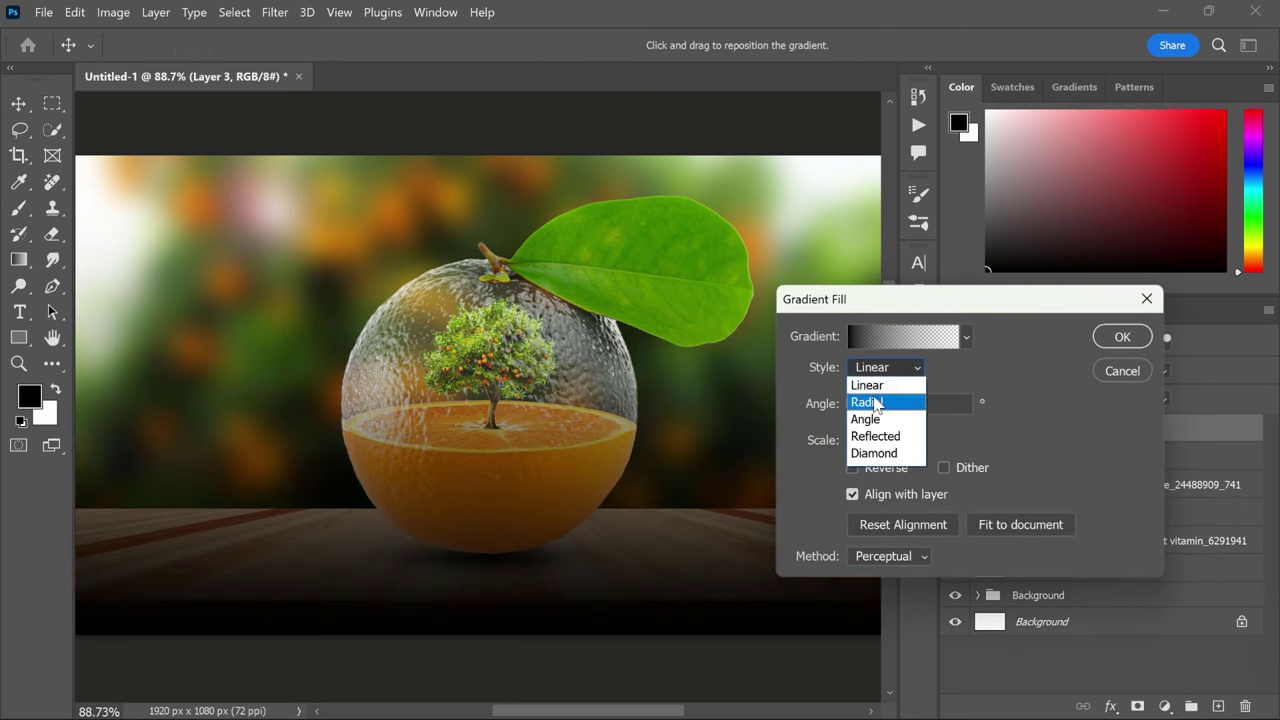
left_click(880, 403)
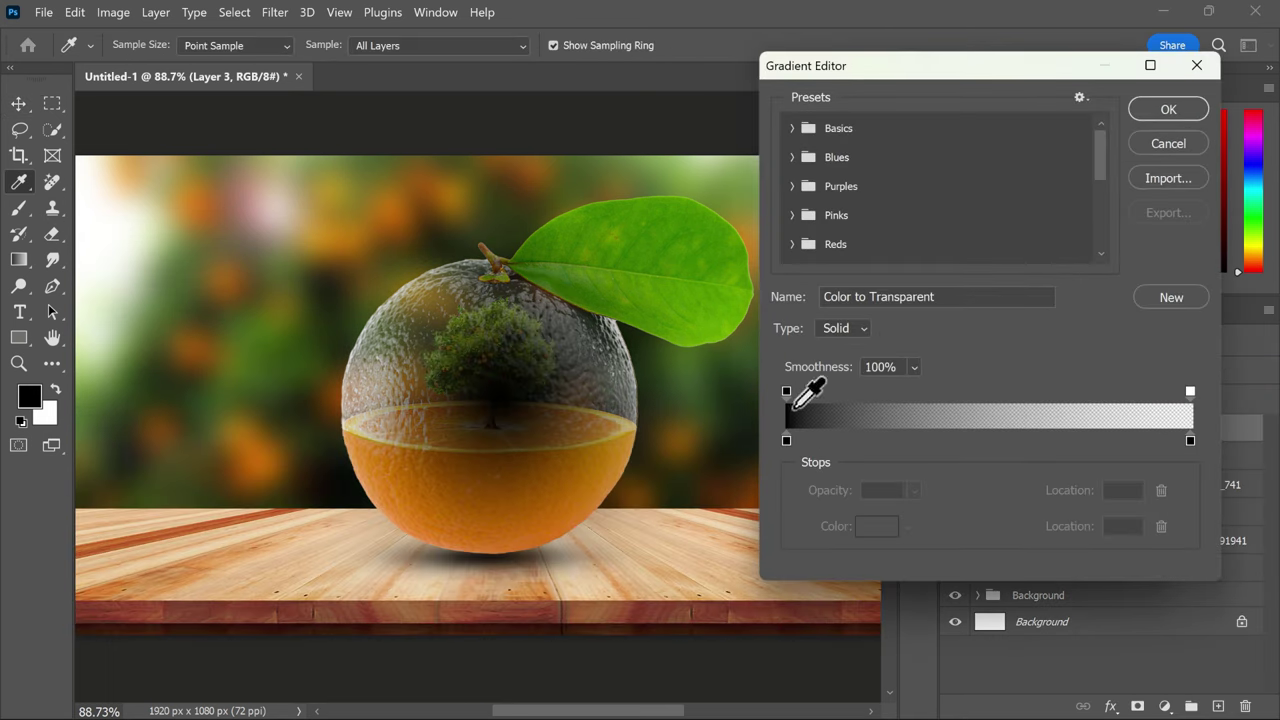
double_click(786, 441)
left_click_drag(789, 449, 695, 265)
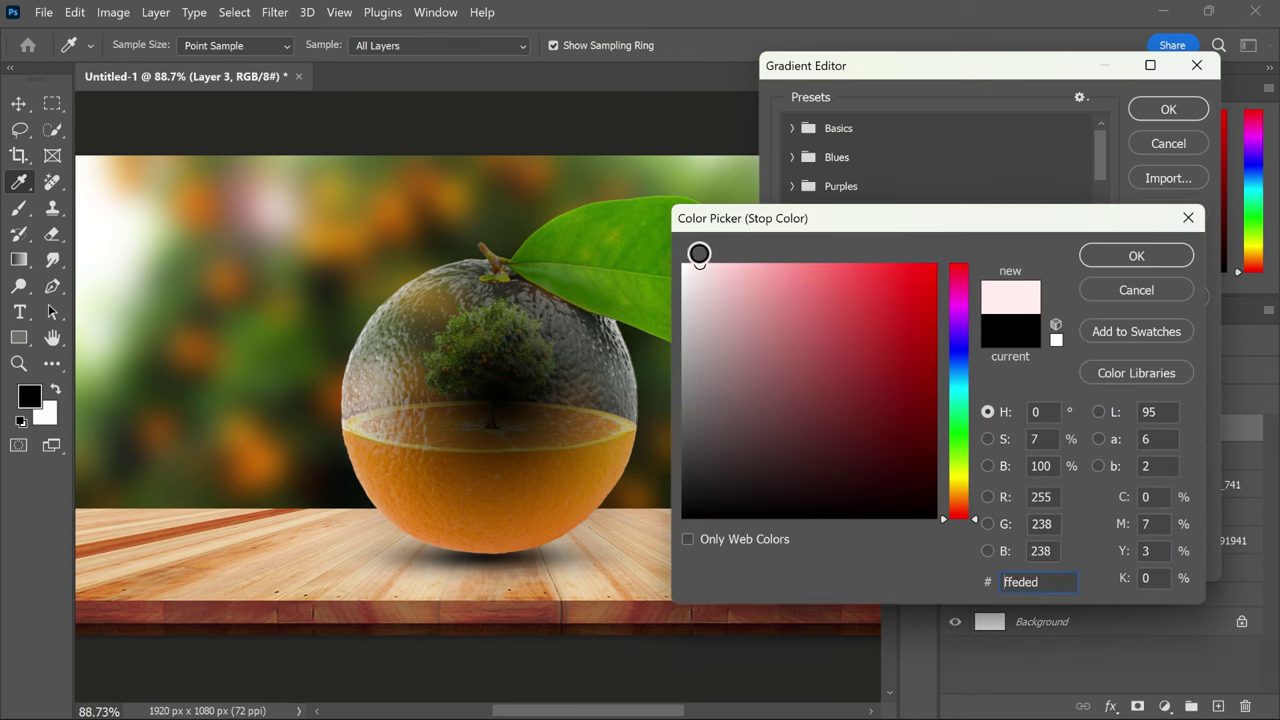
left_click(1133, 262)
- Add a pale yellow ffe899 stop at location 11 and make the right stop red ff0000
left_click(831, 441)
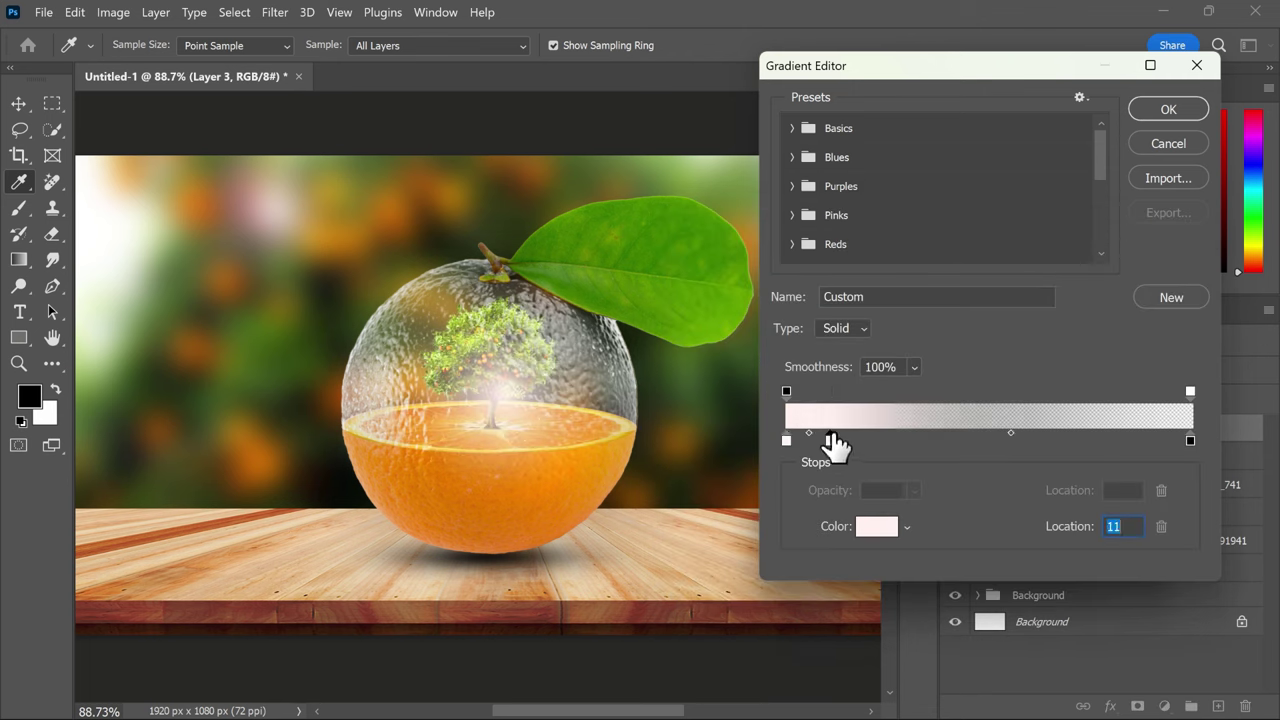
double_click(831, 441)
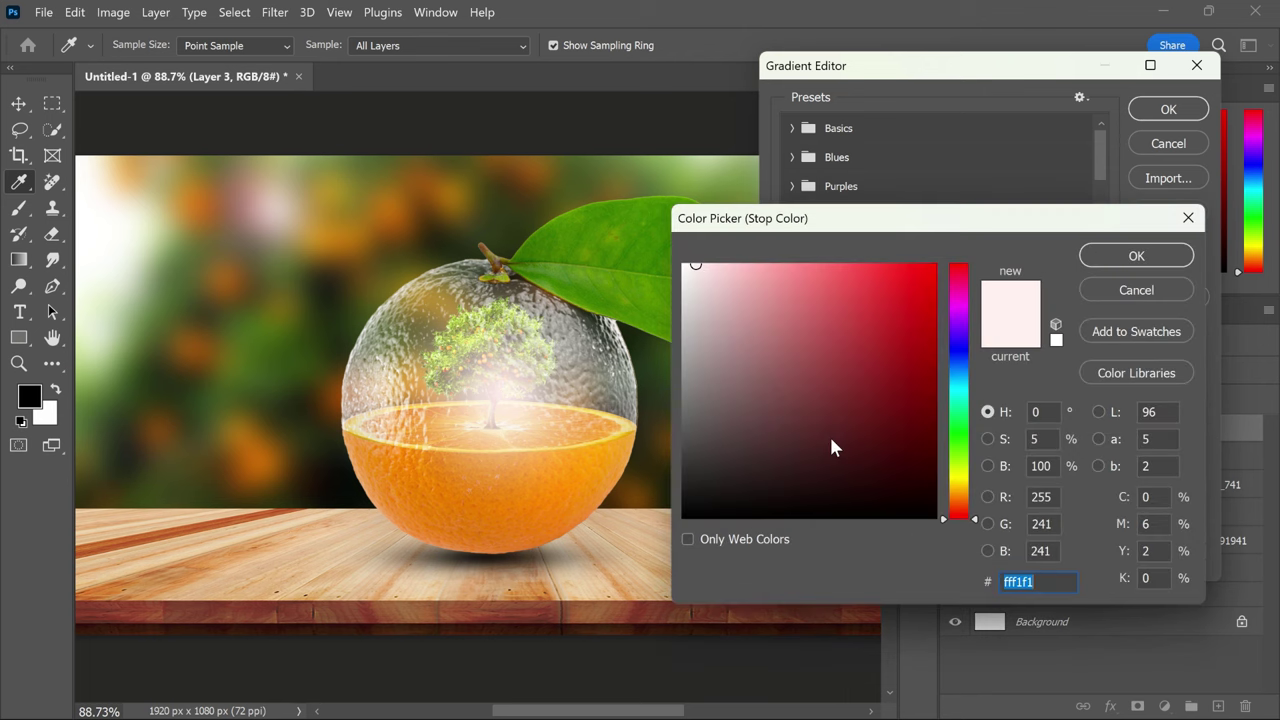
left_click(958, 486)
left_click(783, 264)
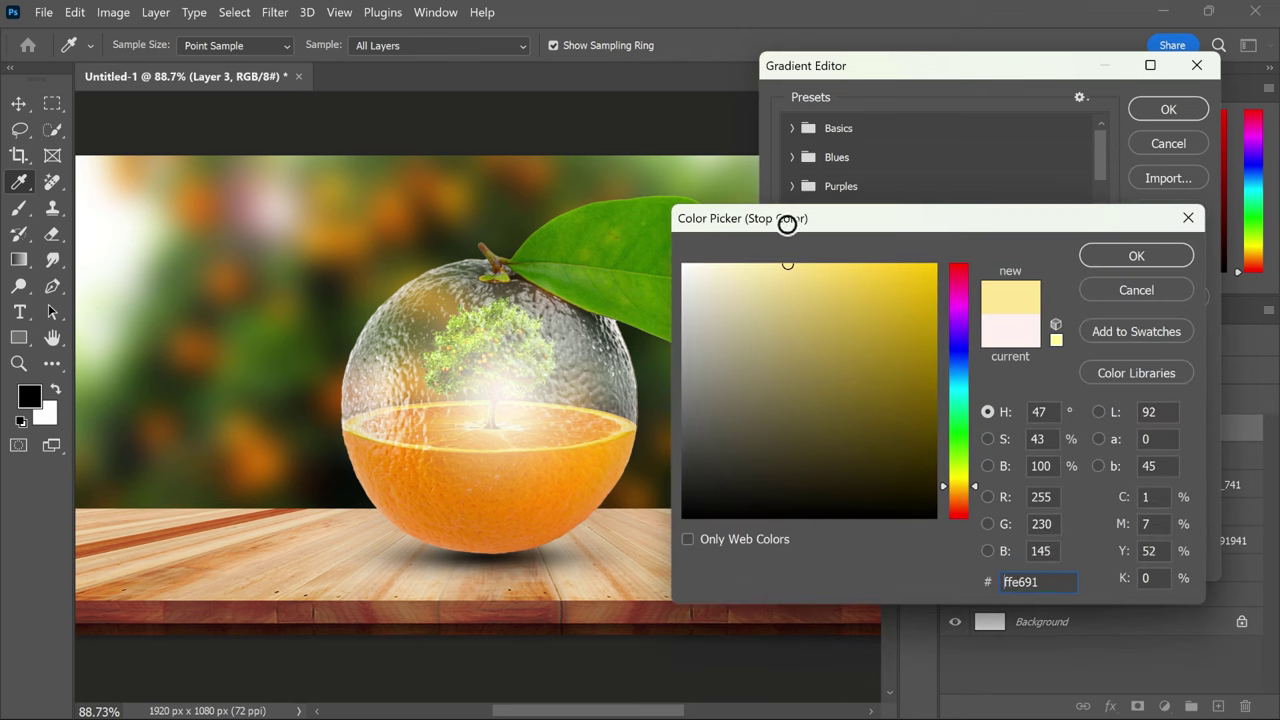
left_click(1133, 258)
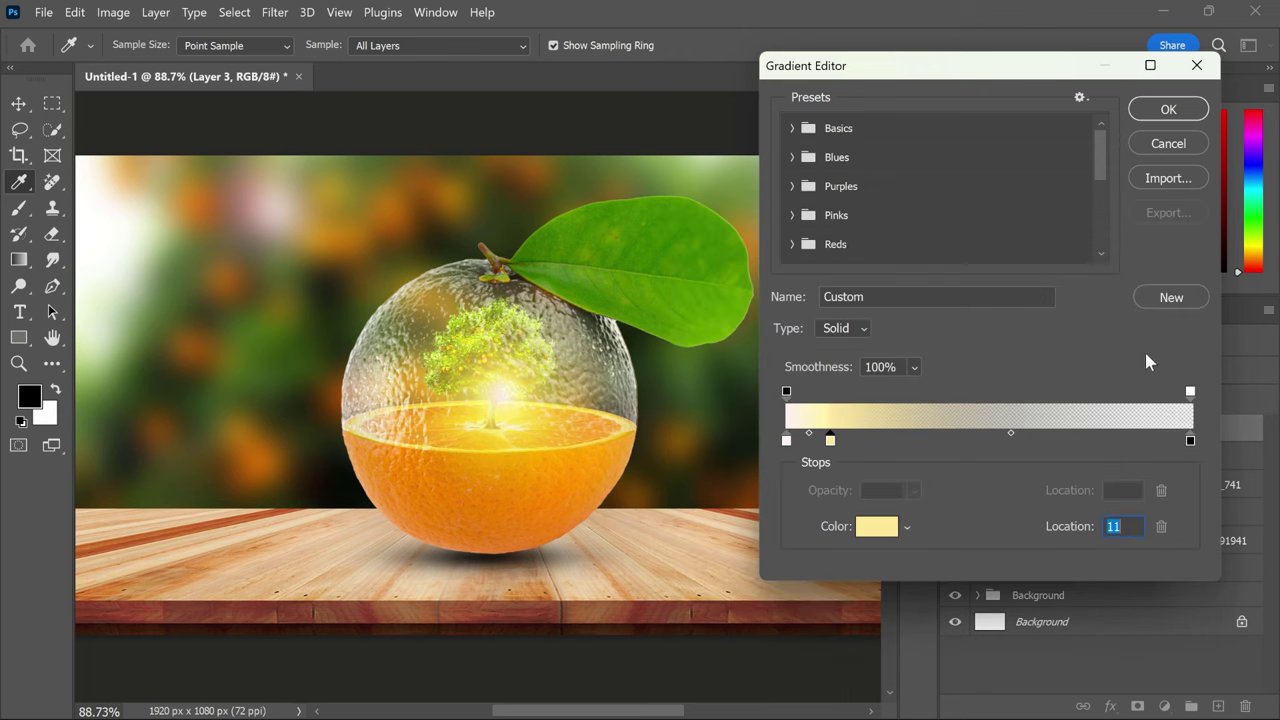
double_click(1190, 441)
type("ff0000")
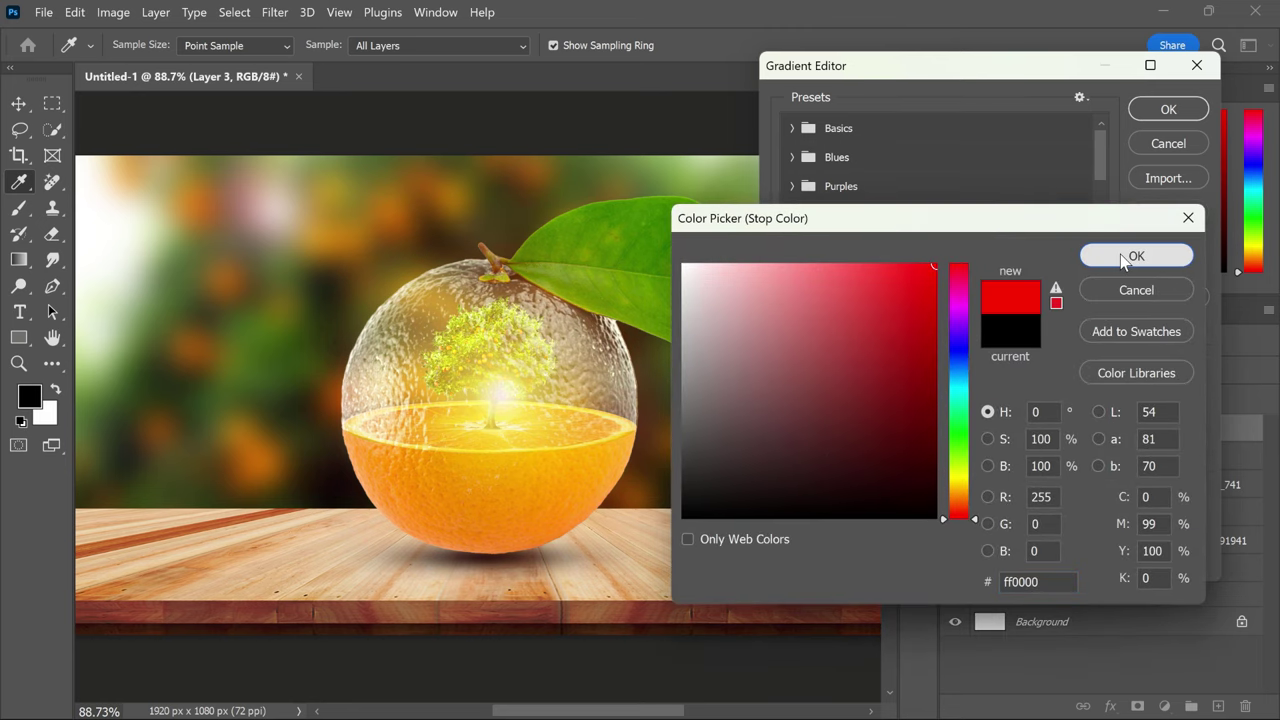
left_click(1120, 254)
left_click(1173, 110)
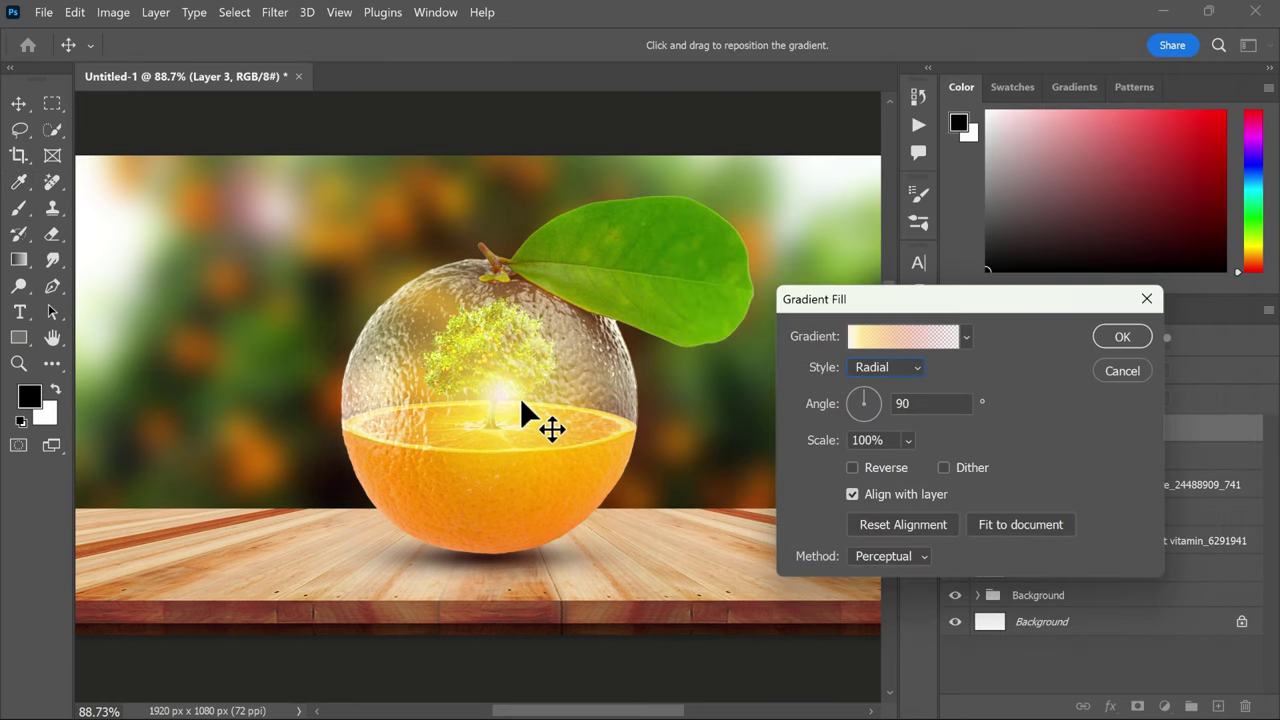
- Position the glow over the orange's upper-left at 88% scale and commit it
left_click_drag(520, 397, 389, 337)
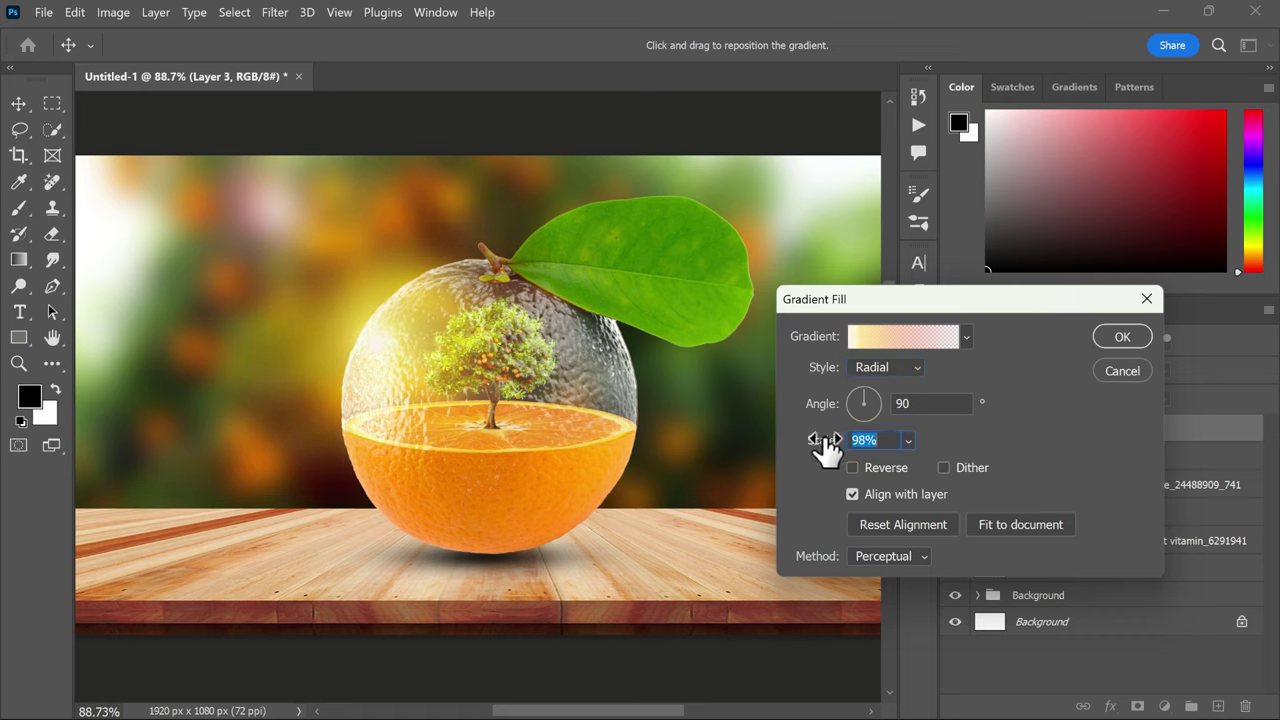
left_click_drag(825, 440, 822, 440)
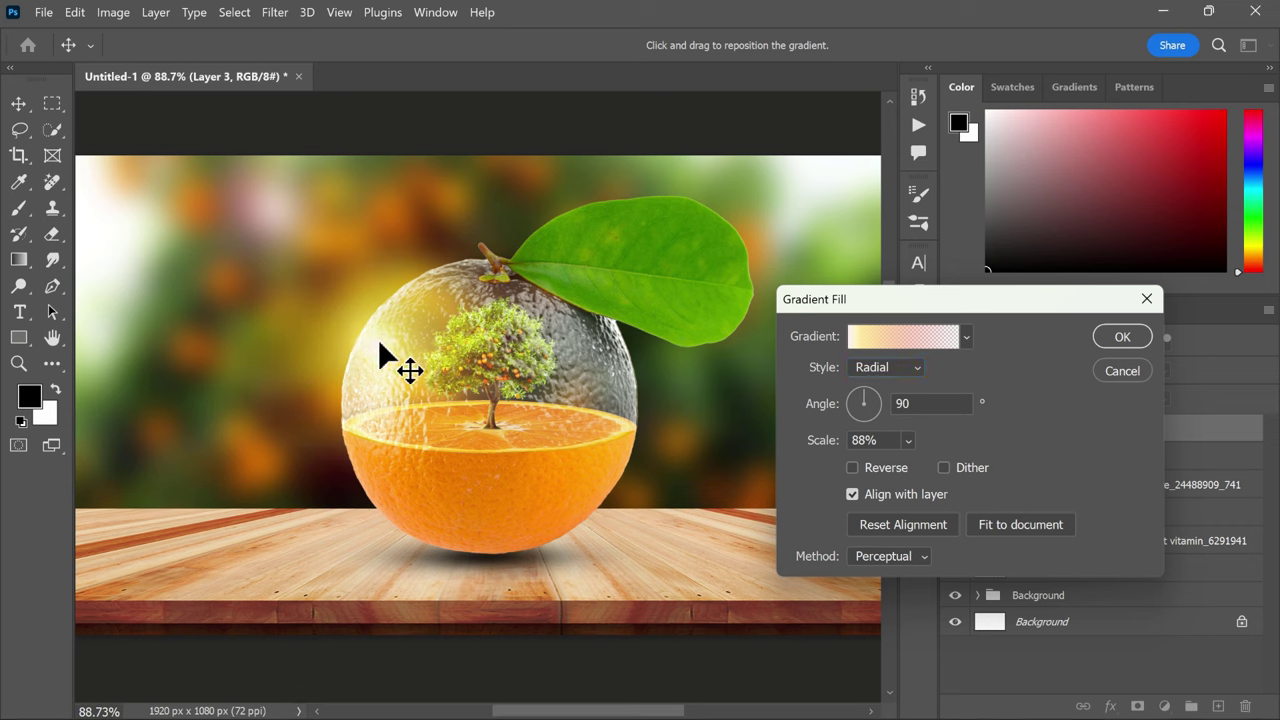
left_click(1118, 337)
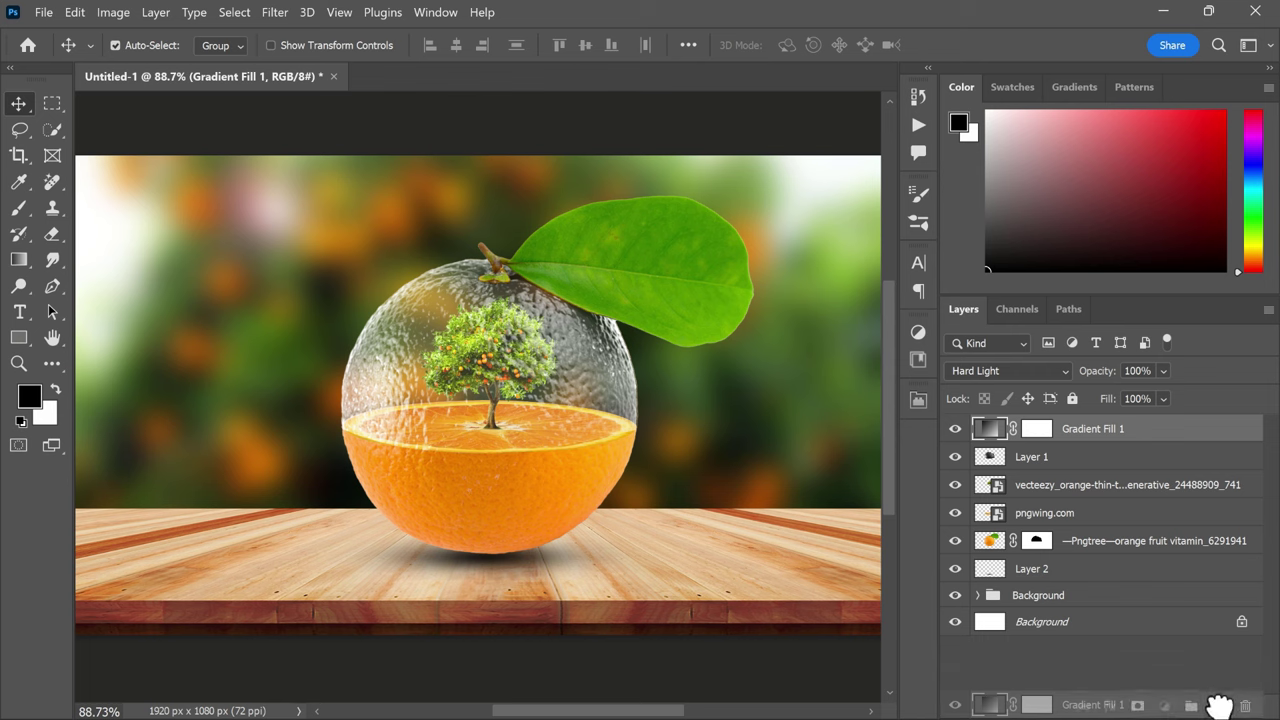
- Duplicate Gradient Fill 1 and move the copy's glow to the left edge at 67% scale
left_click_drag(1143, 435, 1218, 706)
double_click(992, 430)
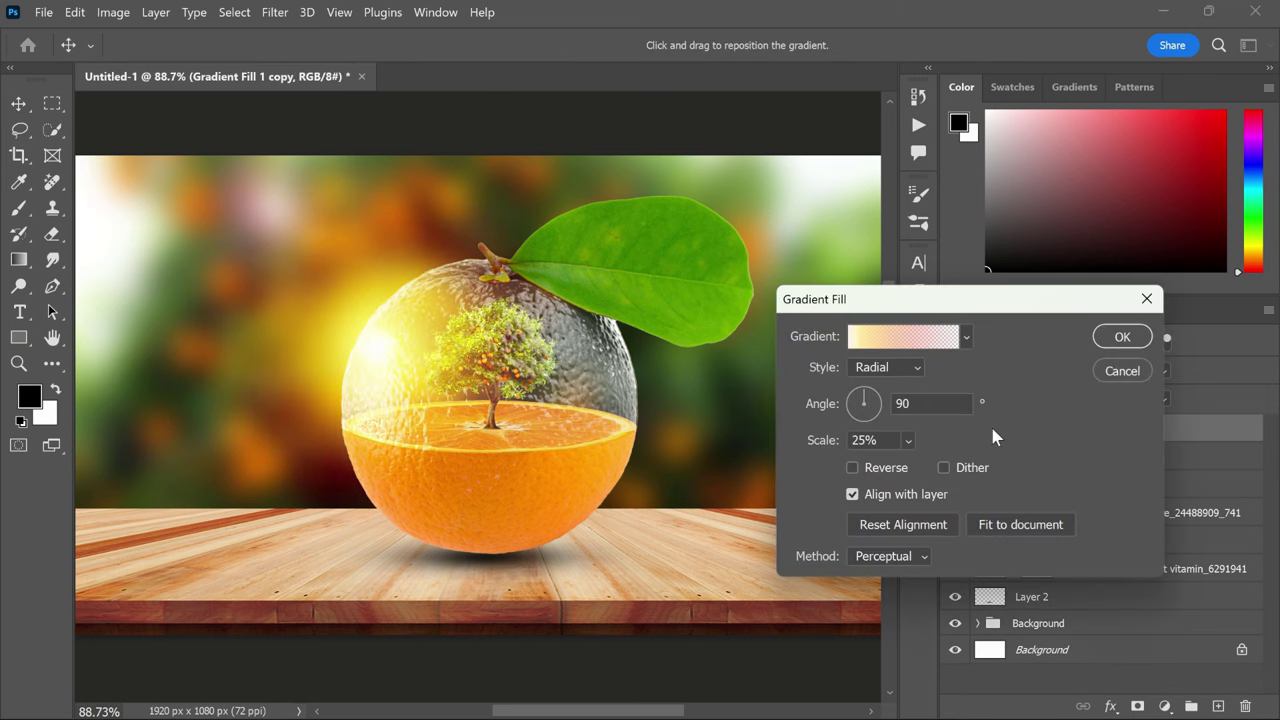
left_click_drag(505, 357, 112, 226)
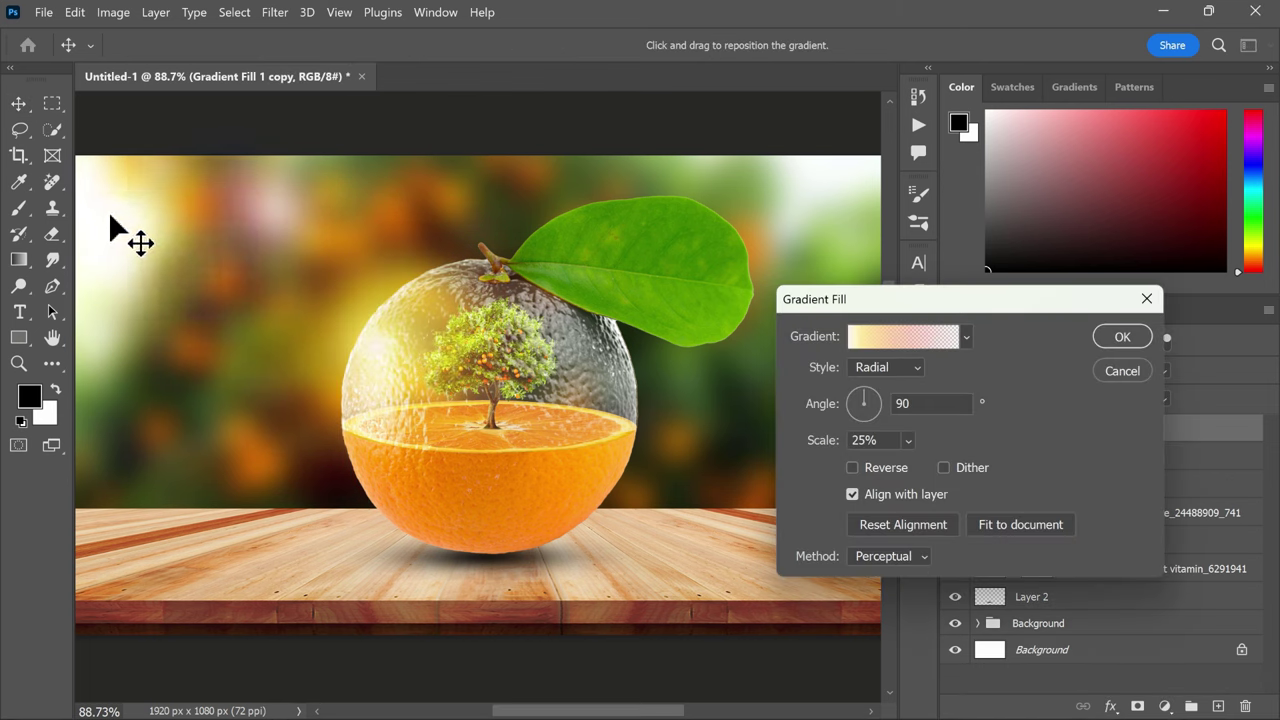
left_click_drag(822, 447, 864, 447)
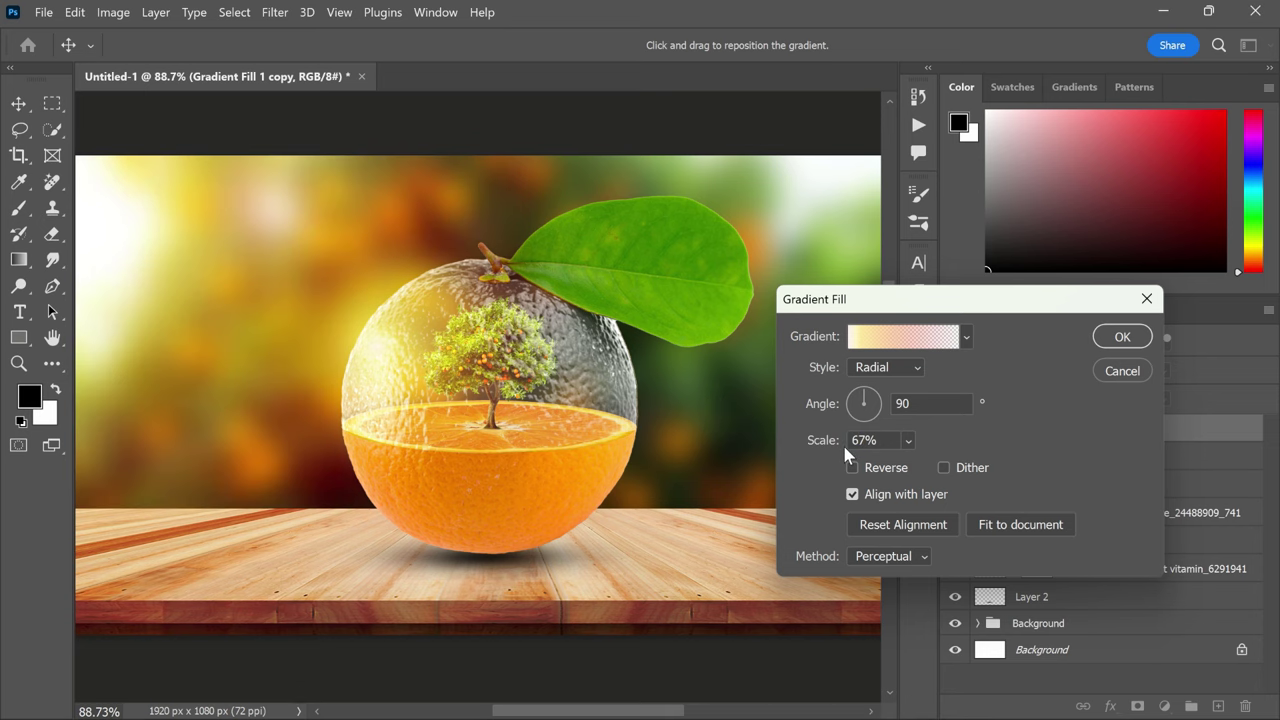
left_click(1120, 340)
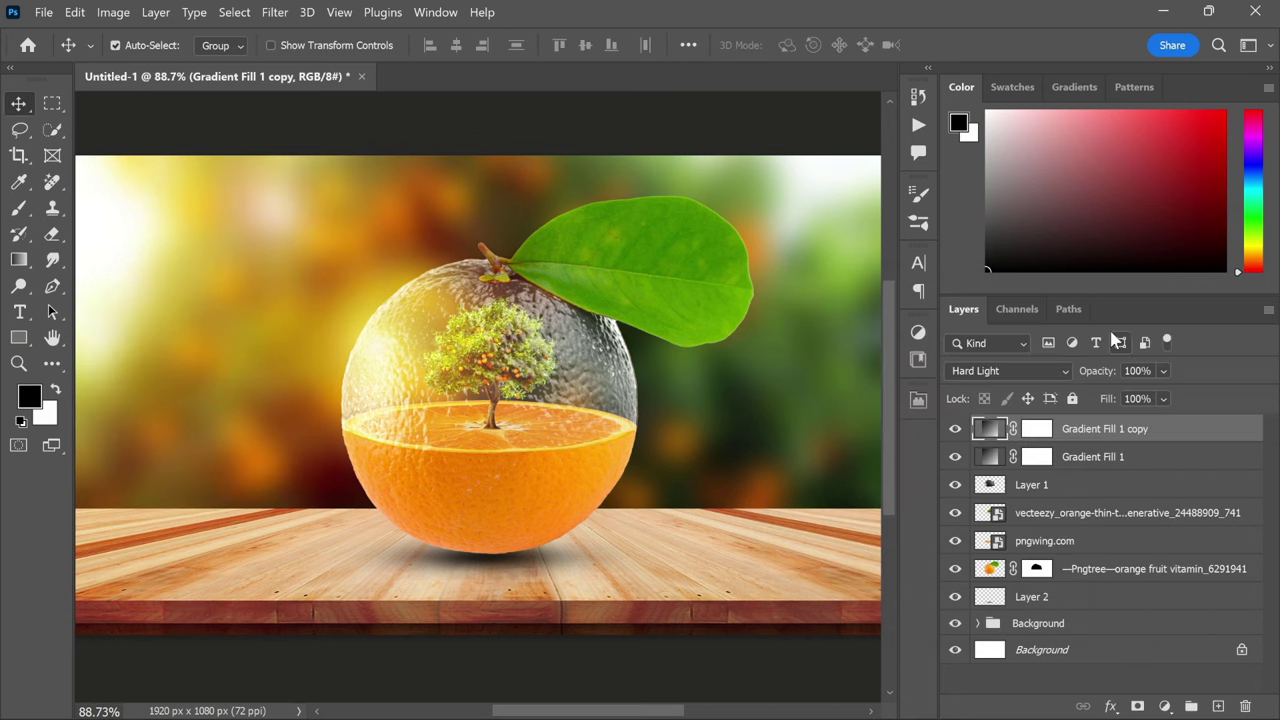
scroll(625, 357, "down", 1)
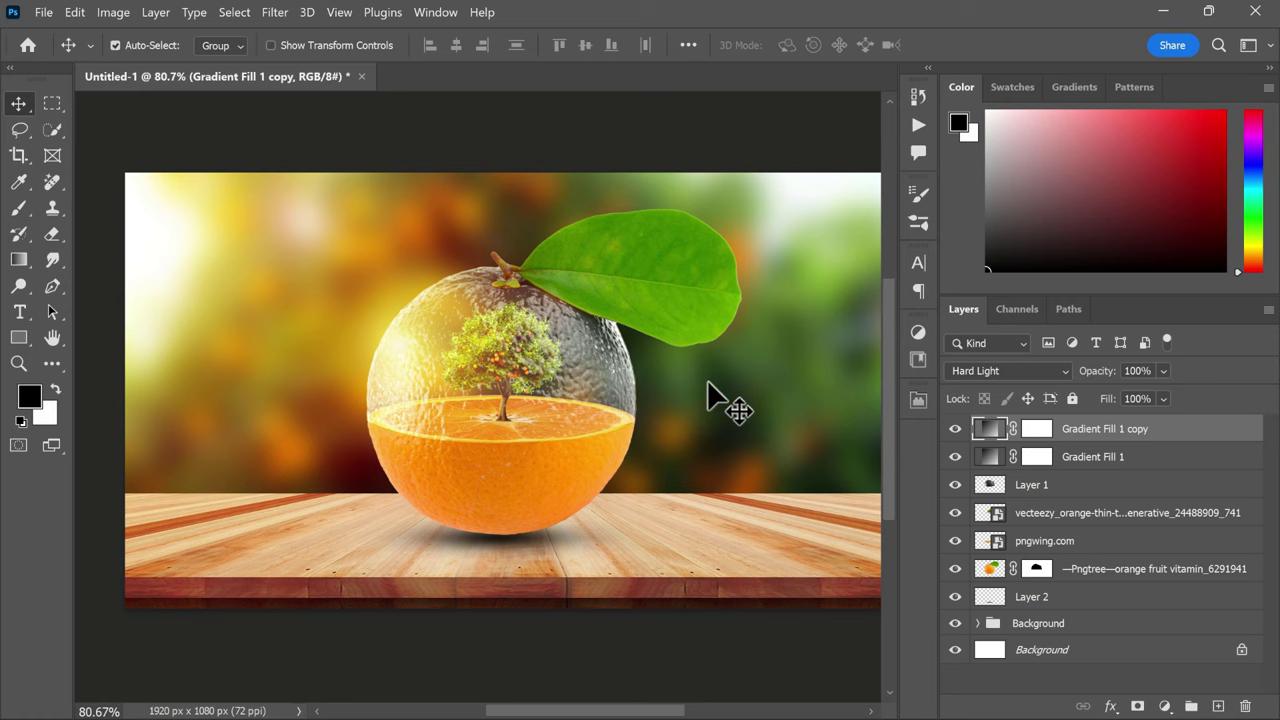
scroll(708, 393, "up", 1)
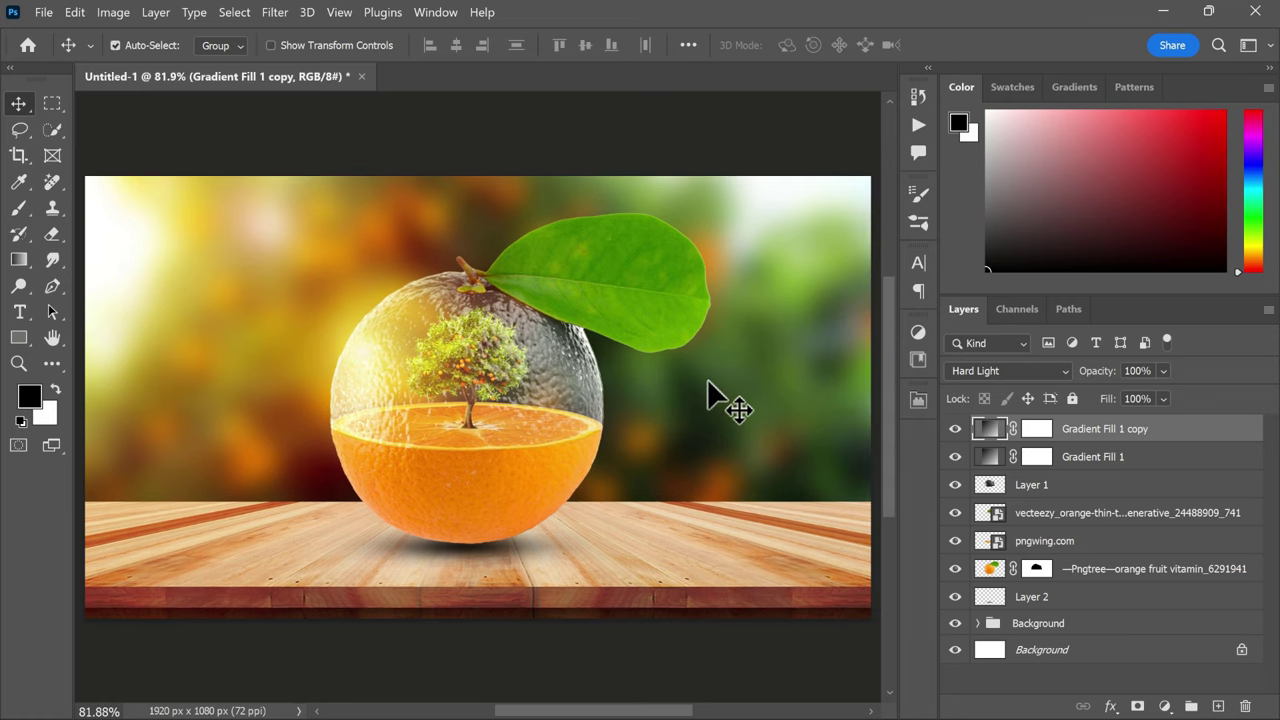